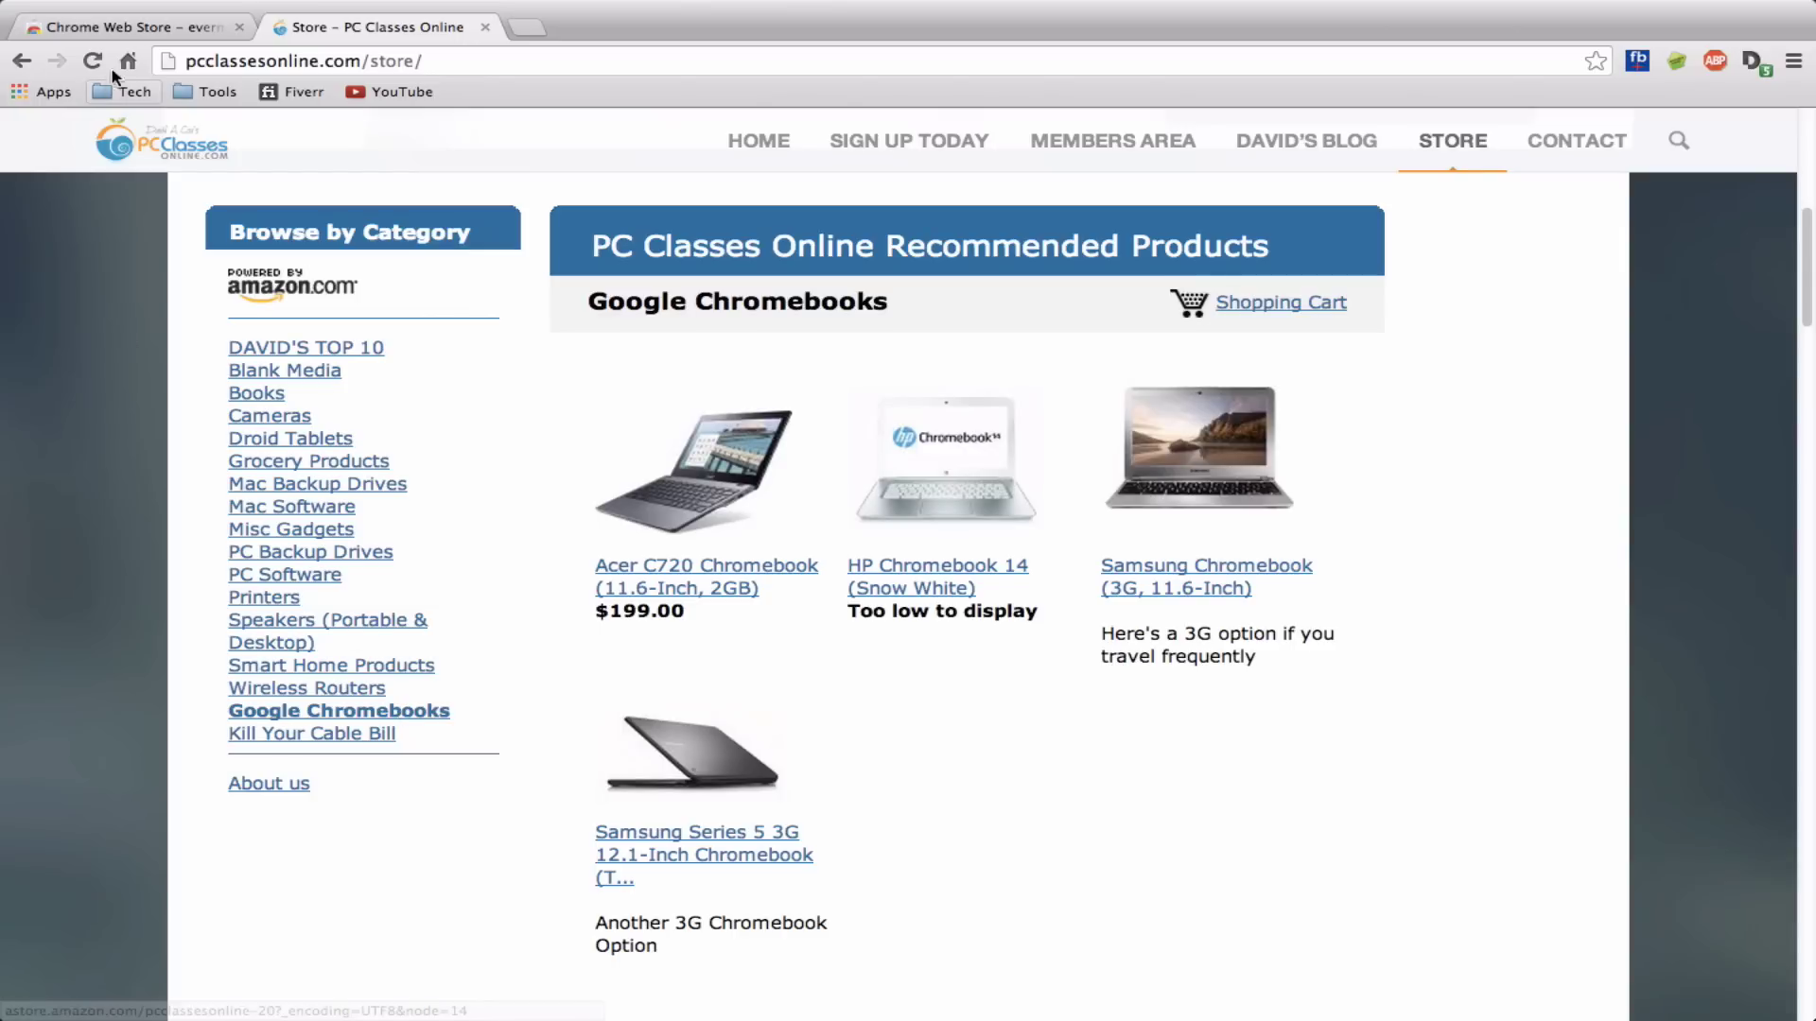
- Return to the Chrome Web Store page, then open the browser's settings and view the sign-in and startup options
click(118, 28)
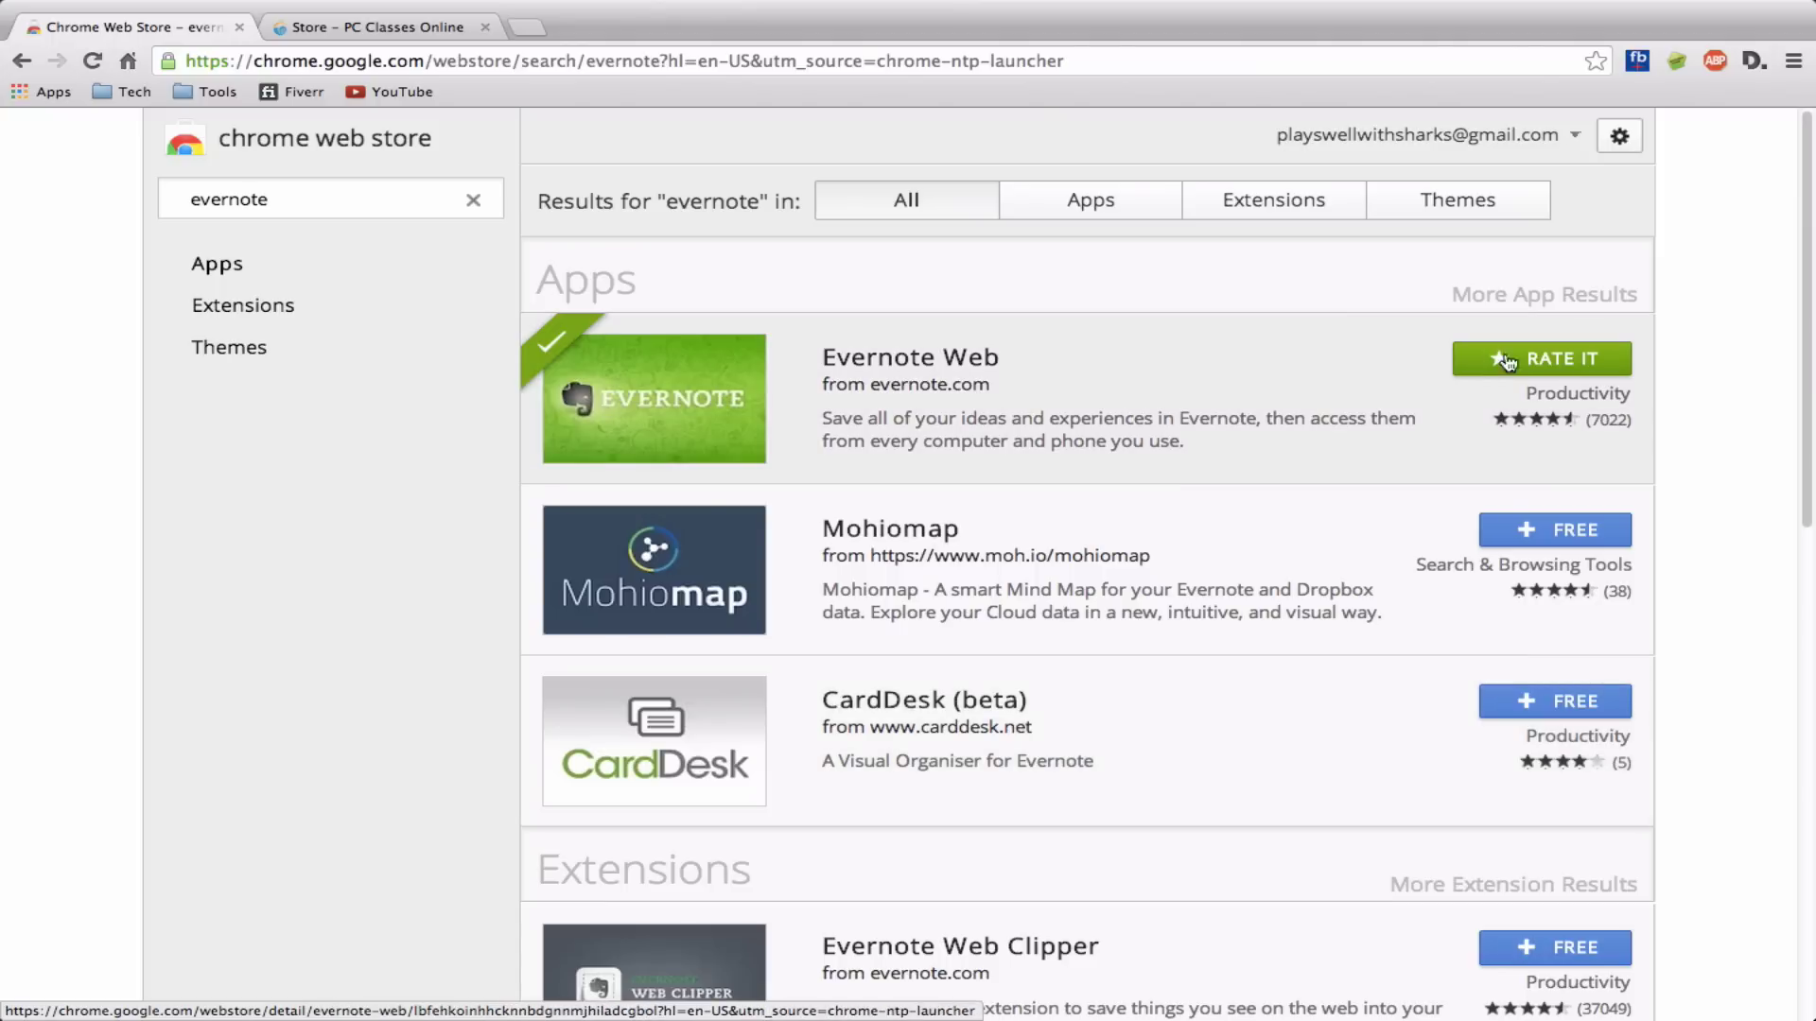
click(1792, 63)
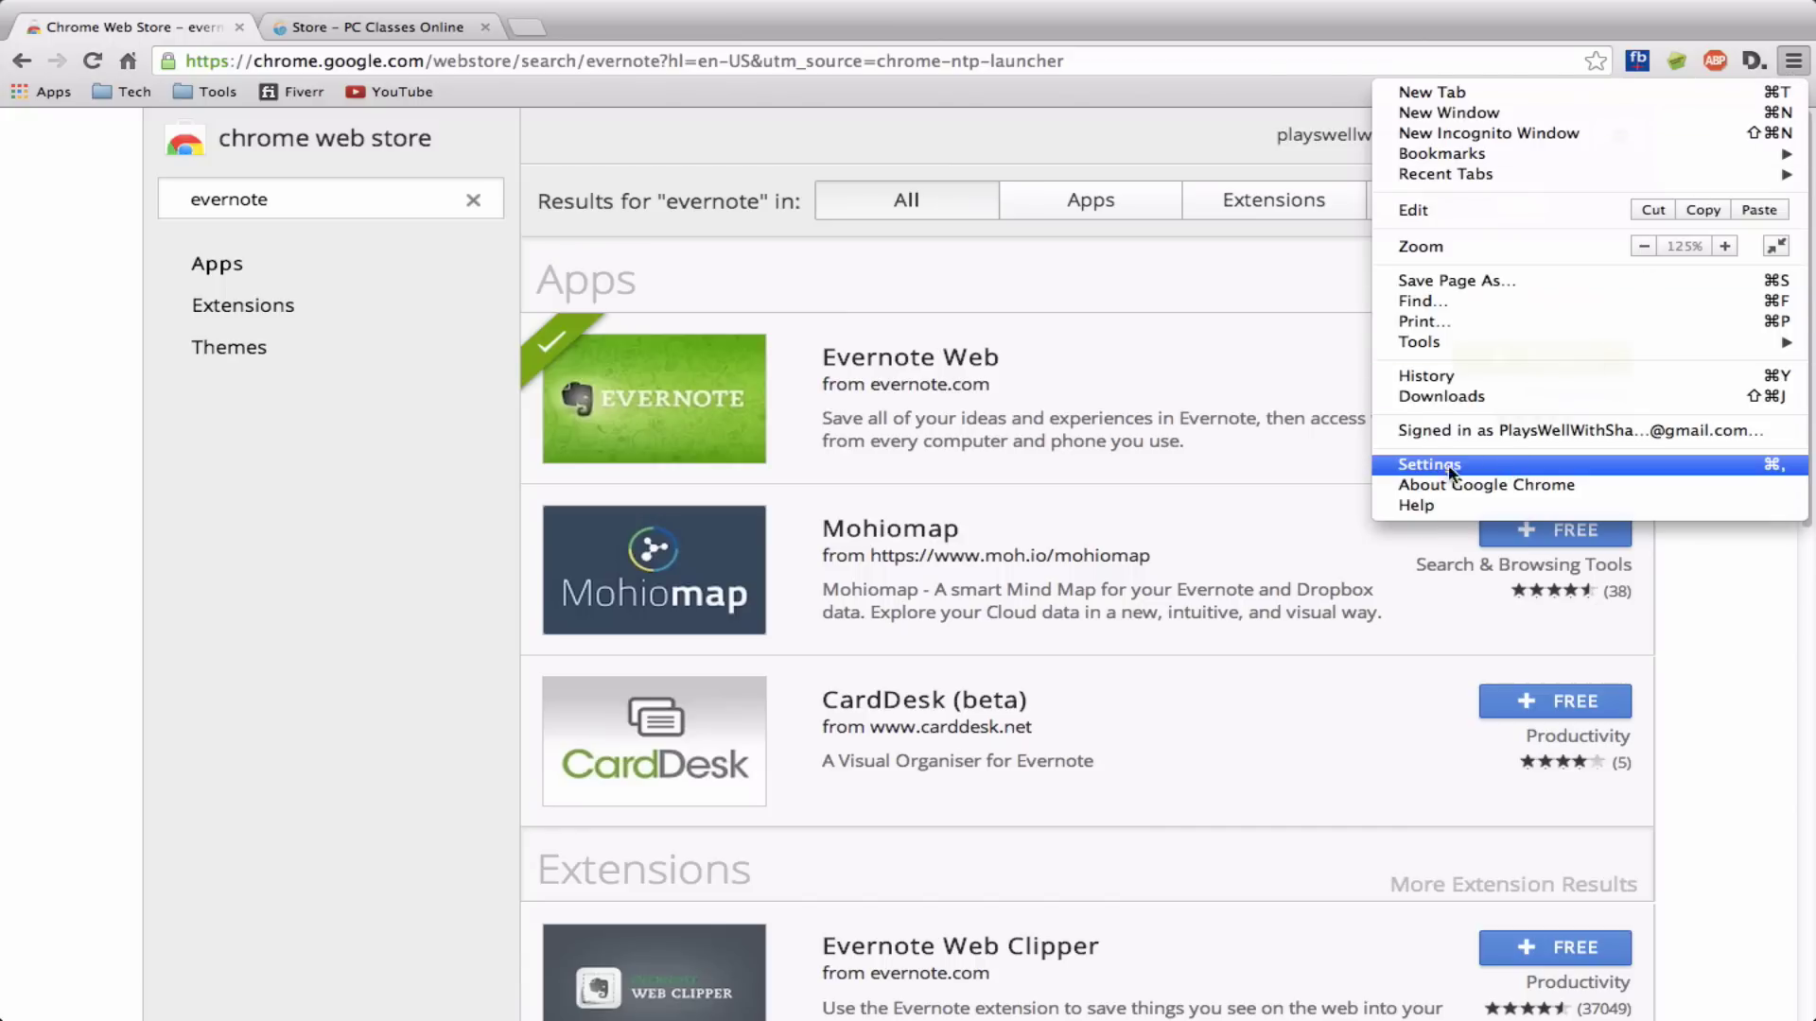
click(1485, 467)
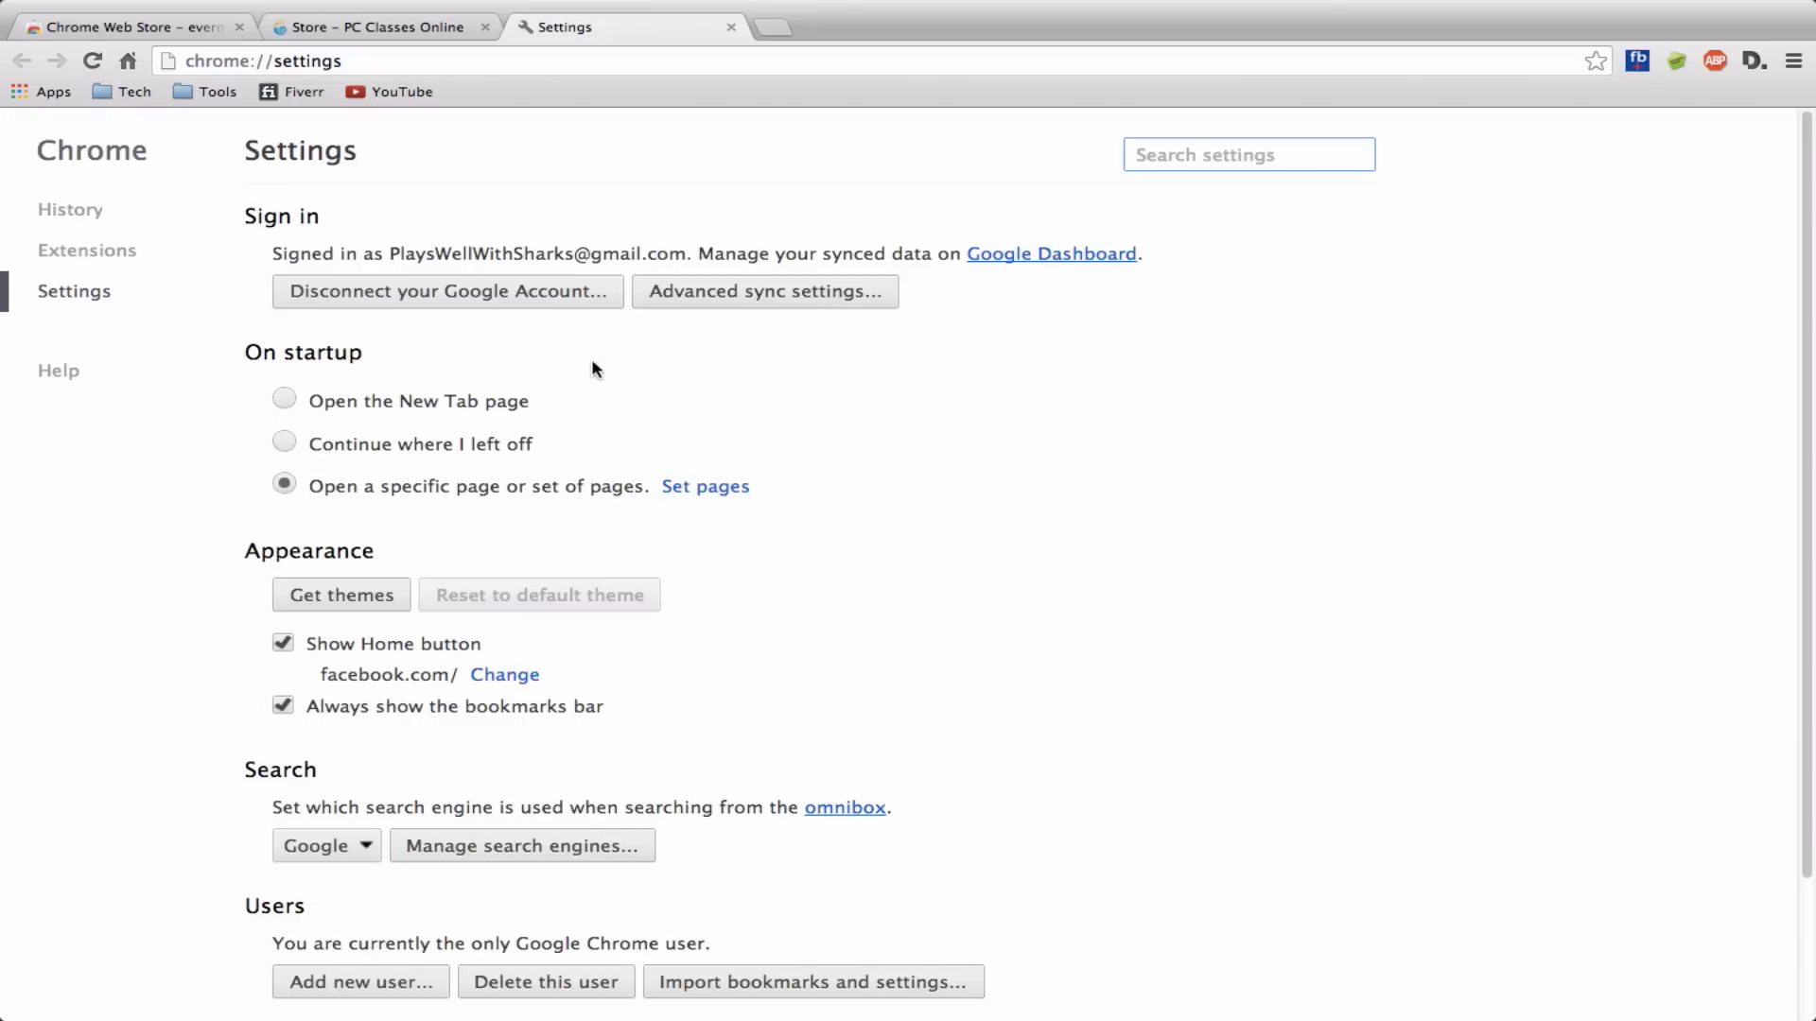
scroll(607, 402, down, 2)
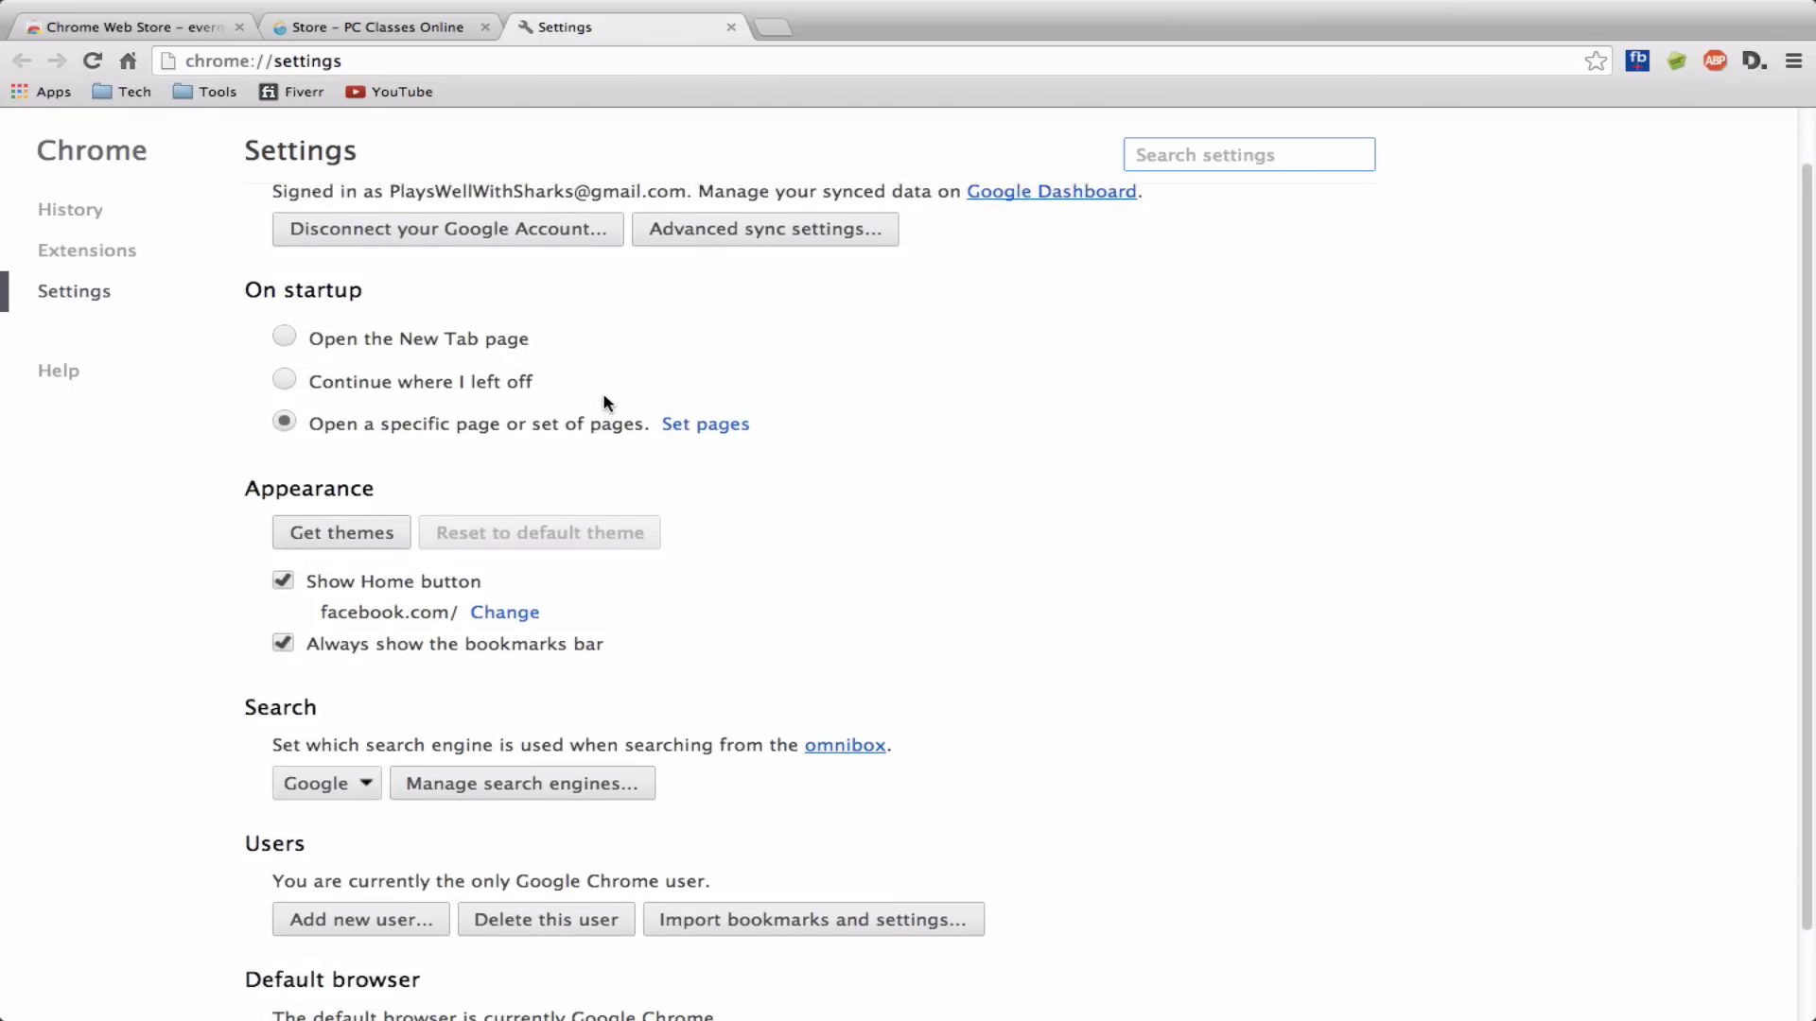
scroll(606, 402, down, 1)
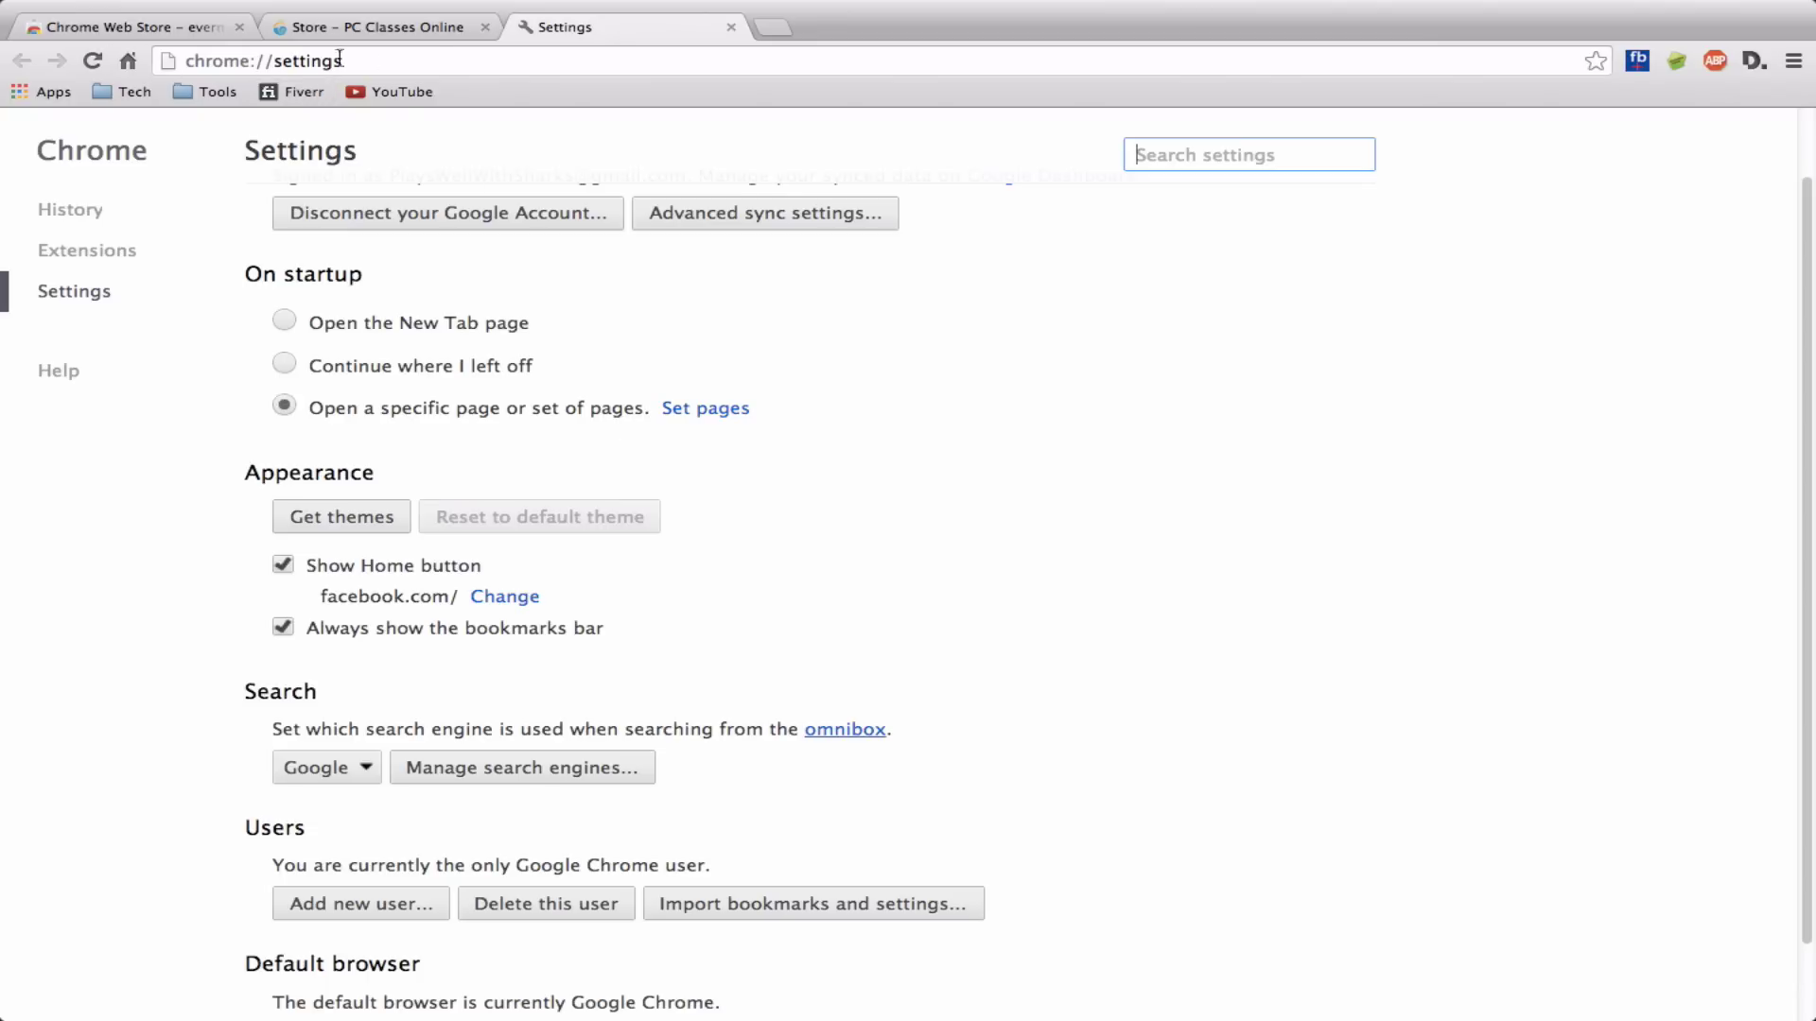
- View the list of pages set to open on startup and accept it as is
click(438, 63)
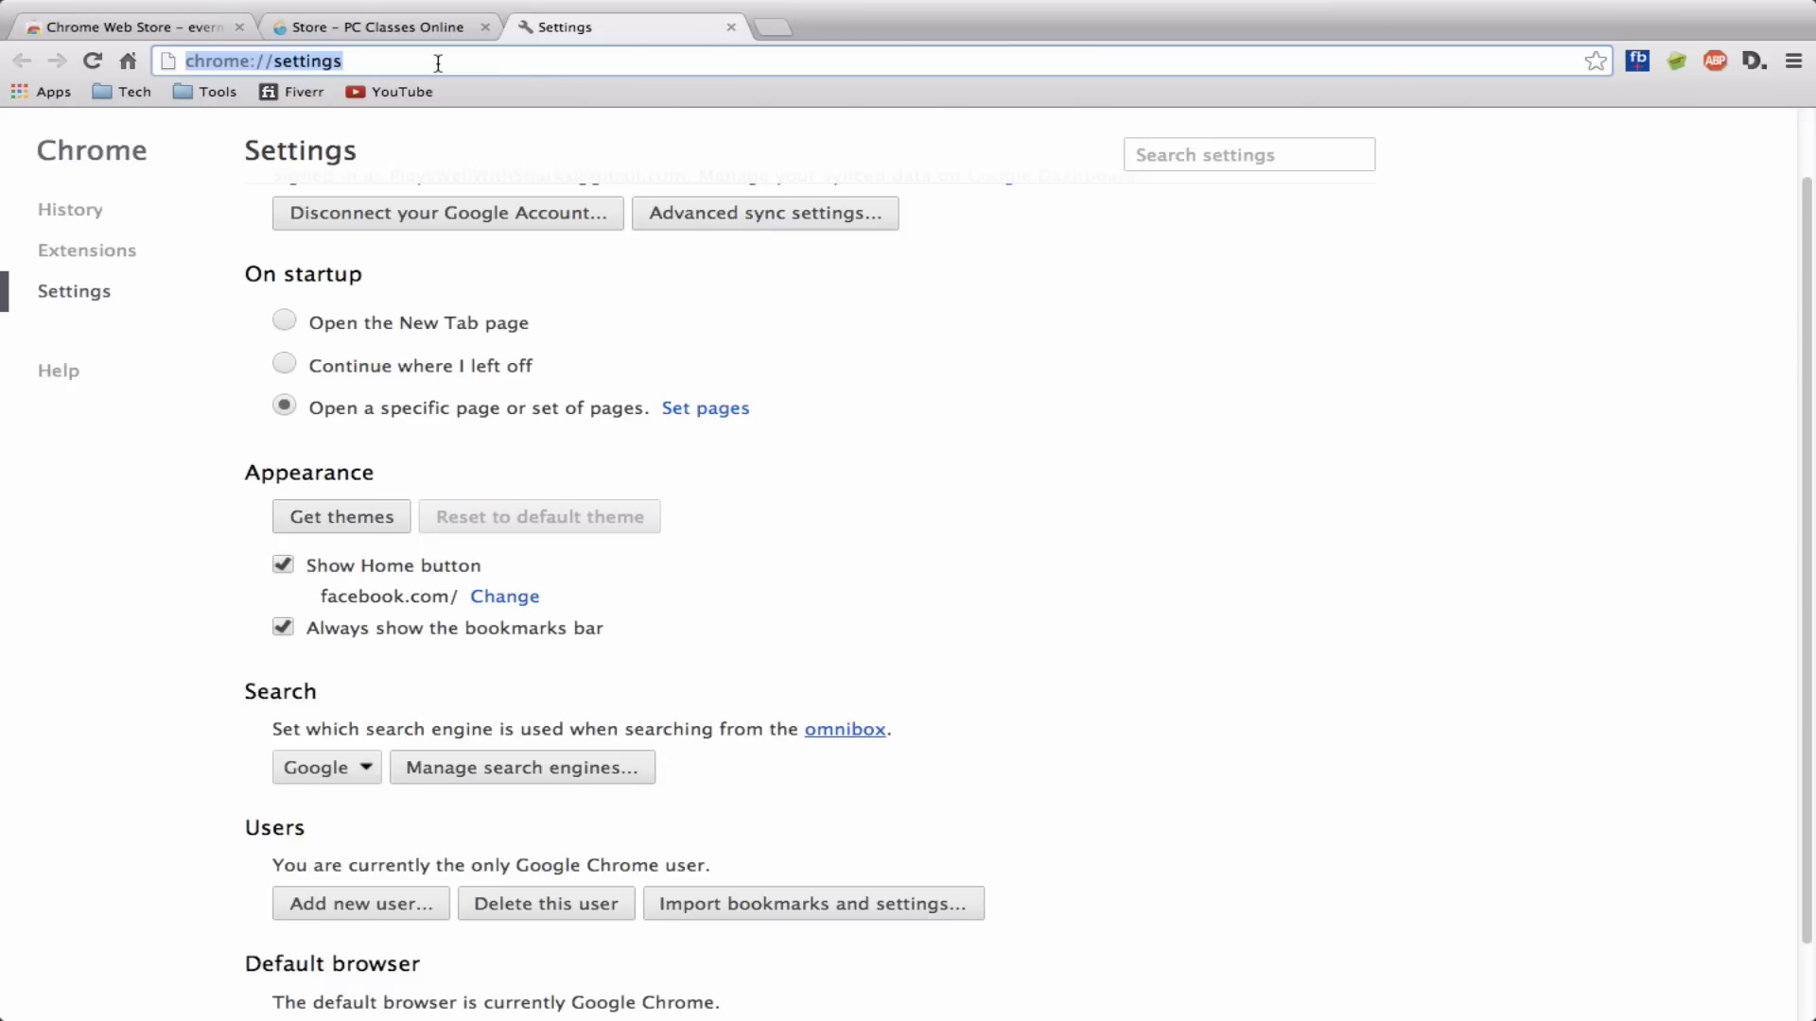
click(684, 414)
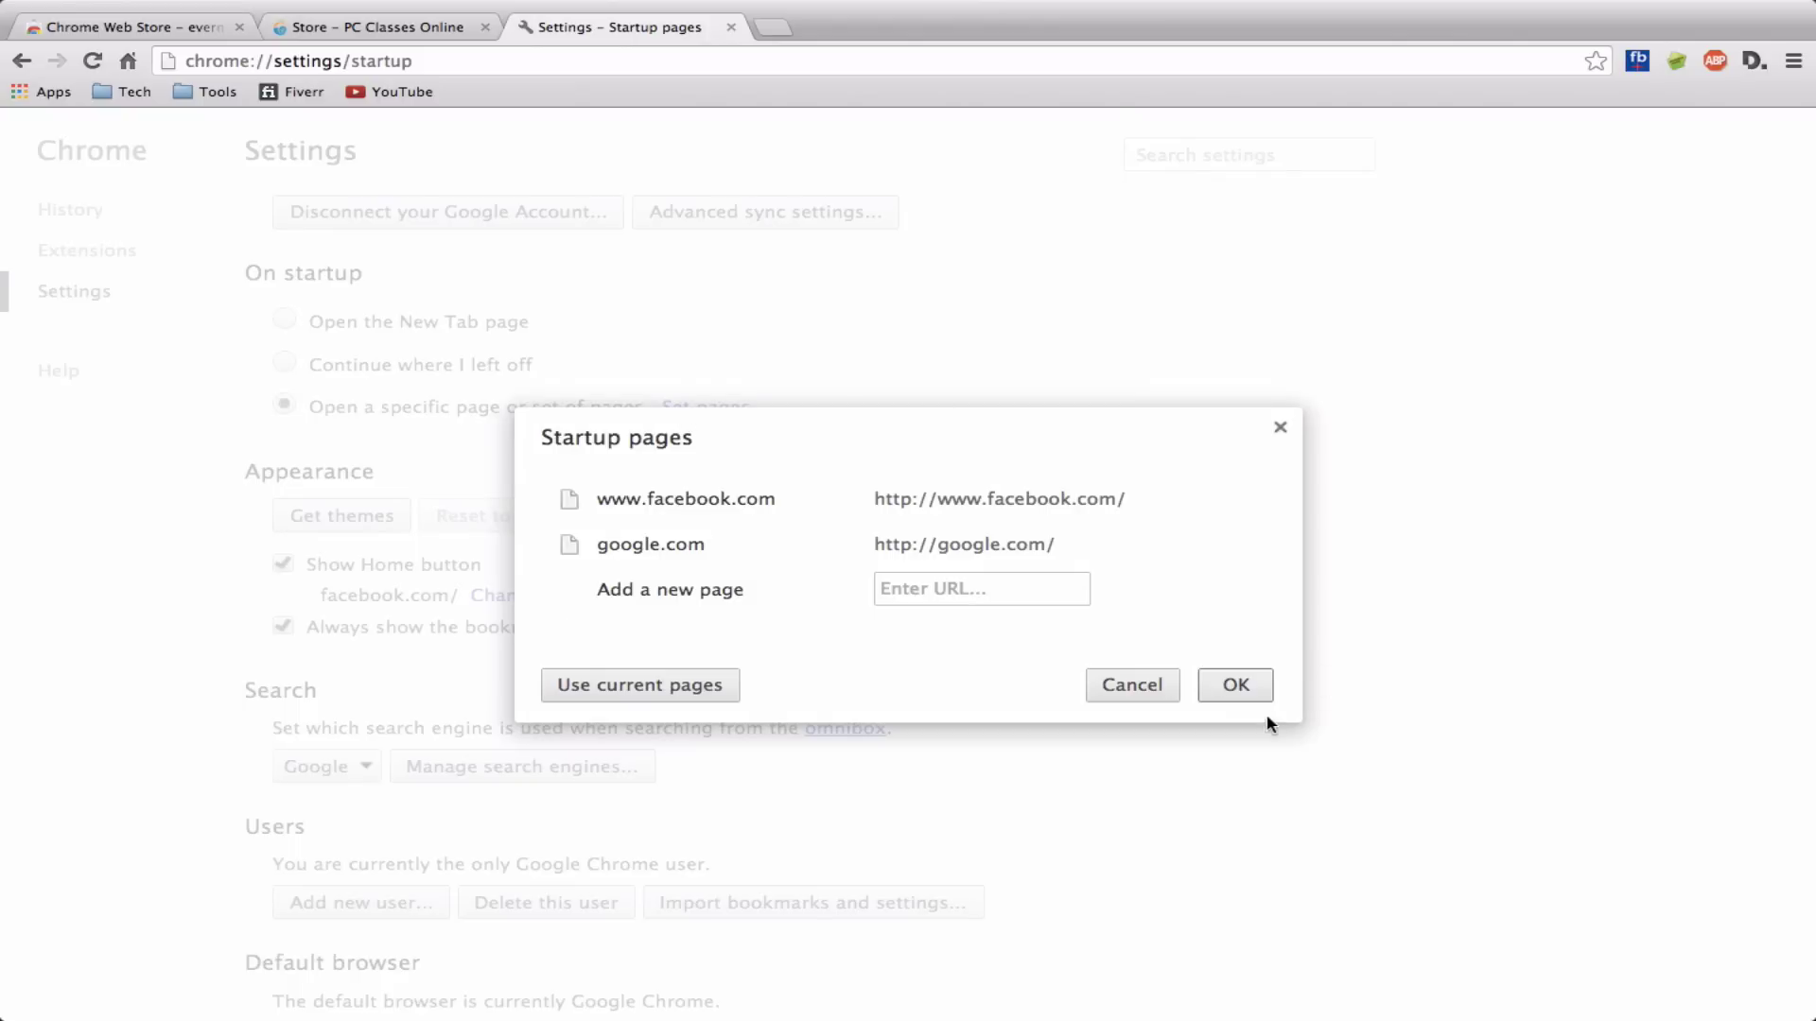
click(1254, 688)
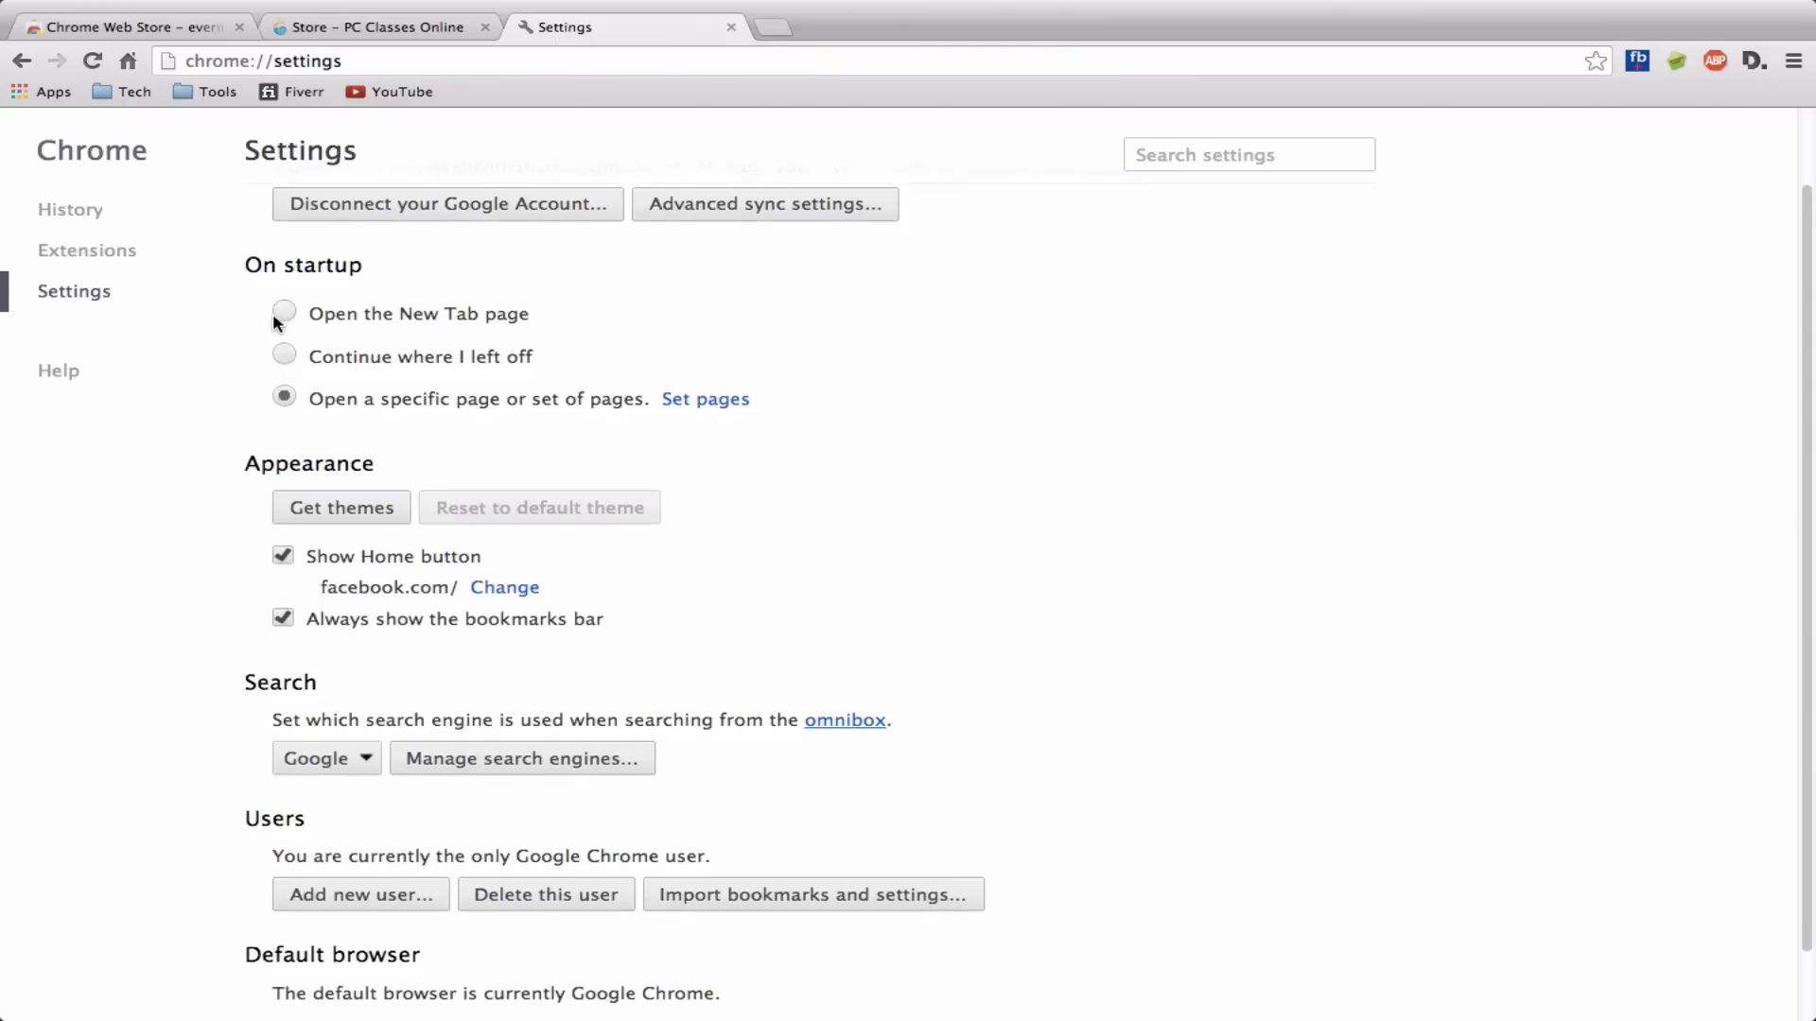
- Browse the themes gallery reached from the Appearance settings, then close it without installing a theme
scroll(274, 322, down, 2)
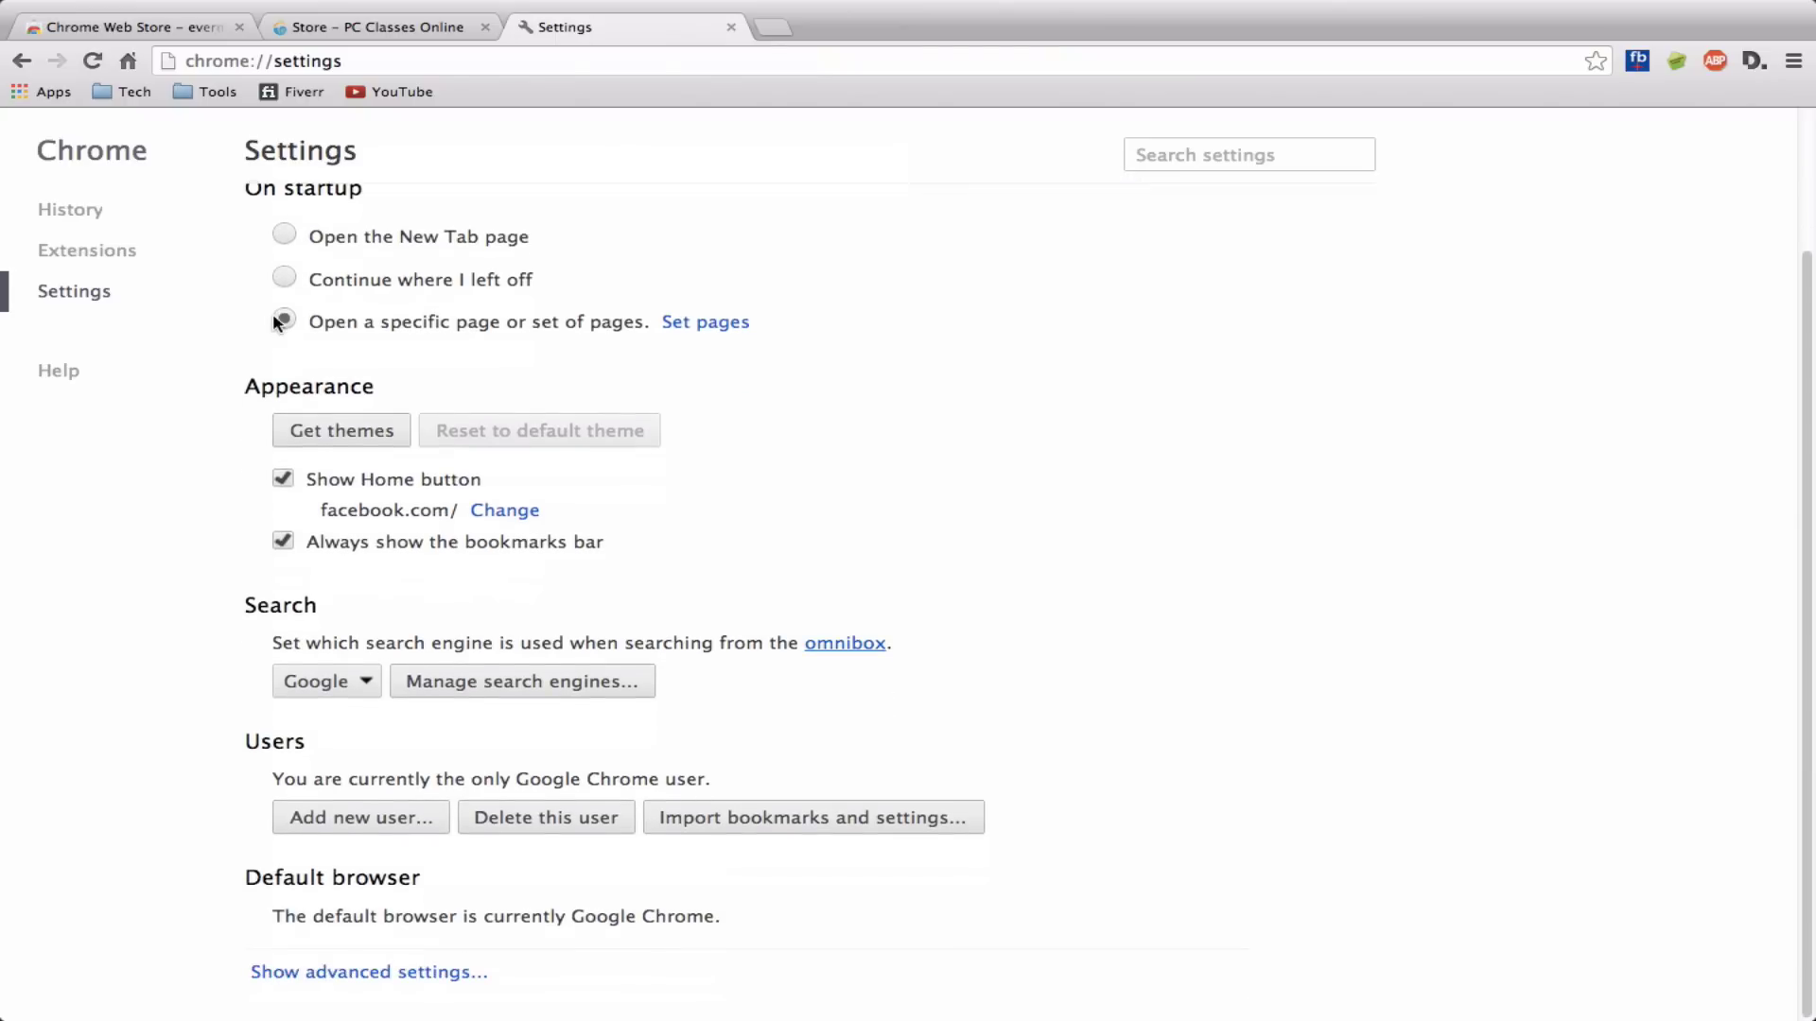
click(362, 432)
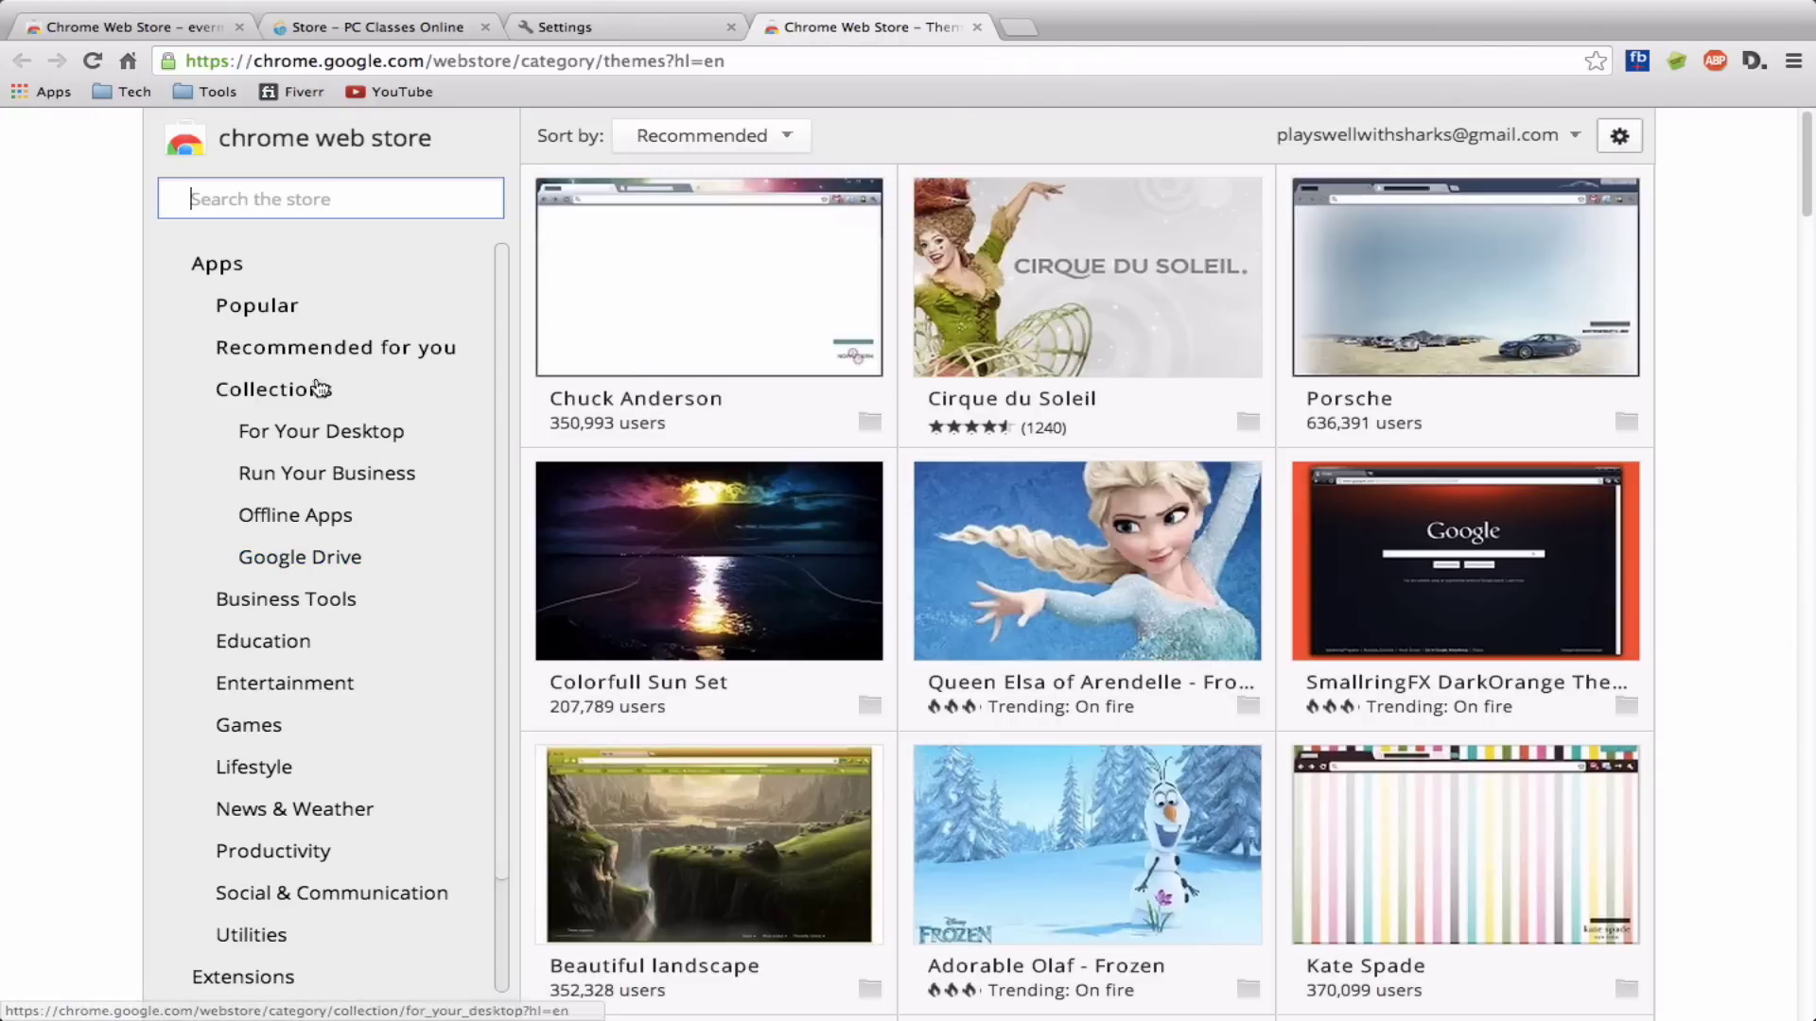
mouse_move(927, 537)
scroll(927, 537, down, 10)
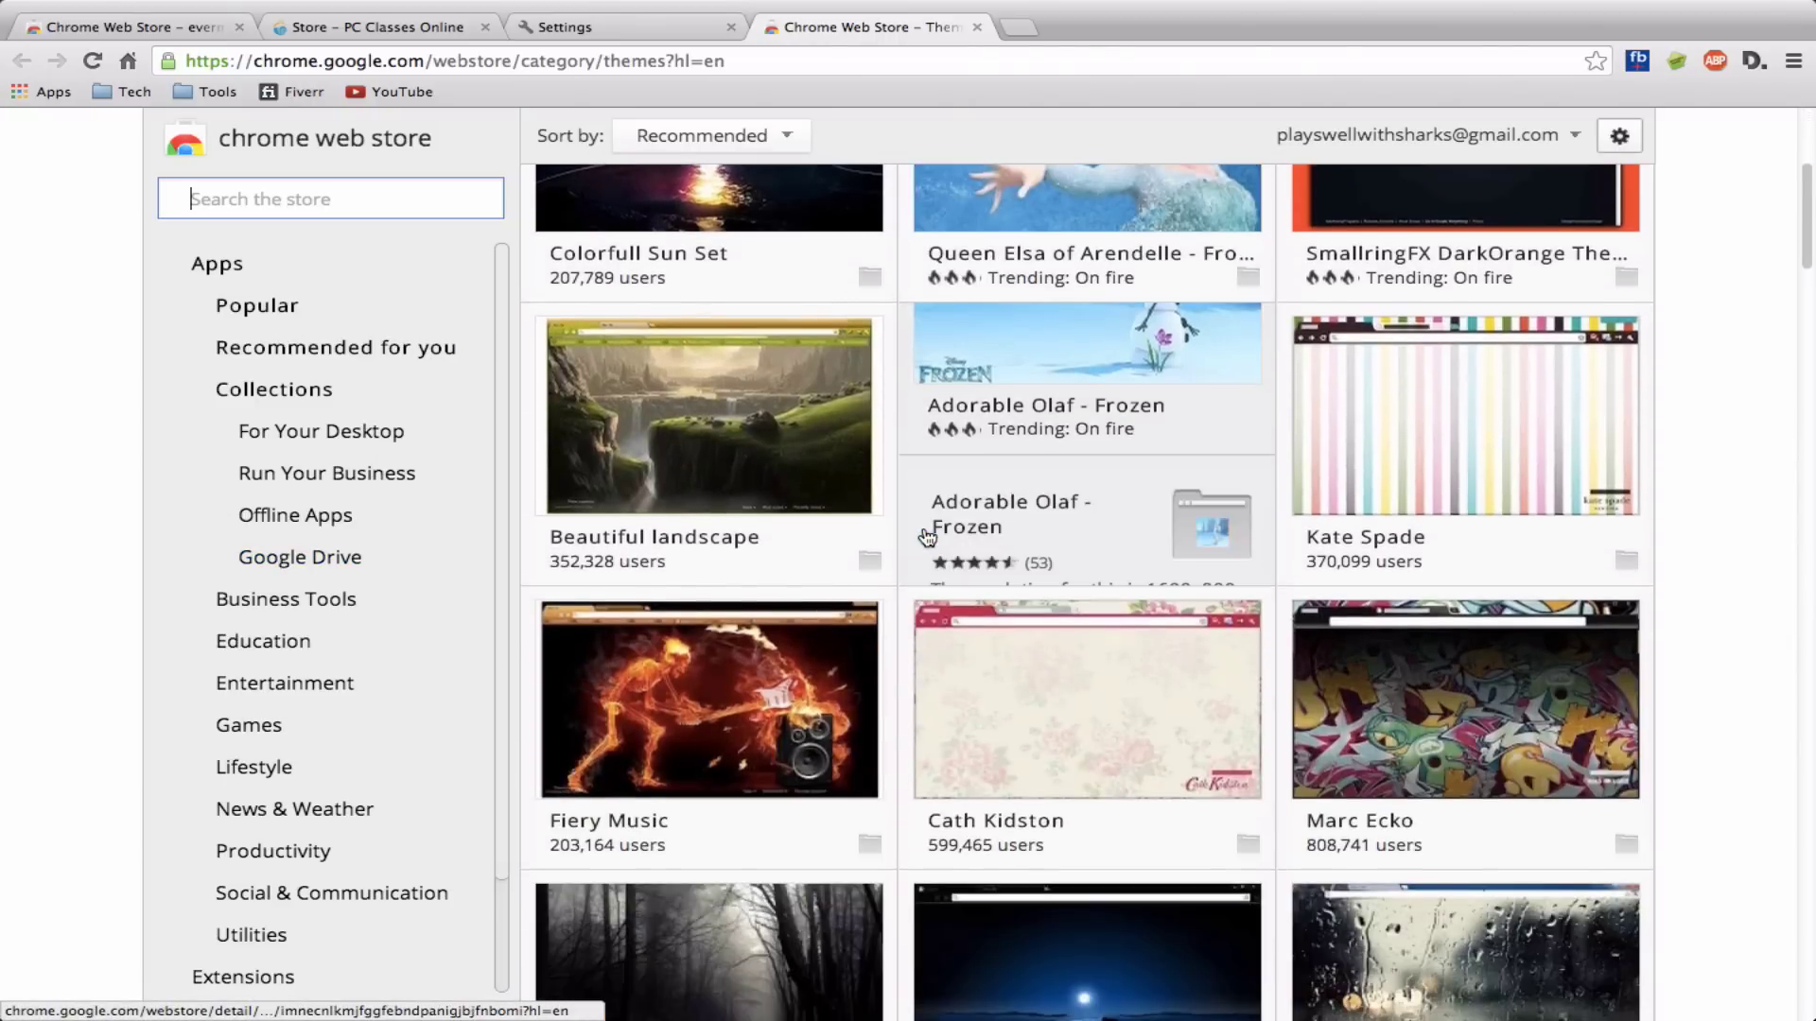
scroll(927, 537, down, 1)
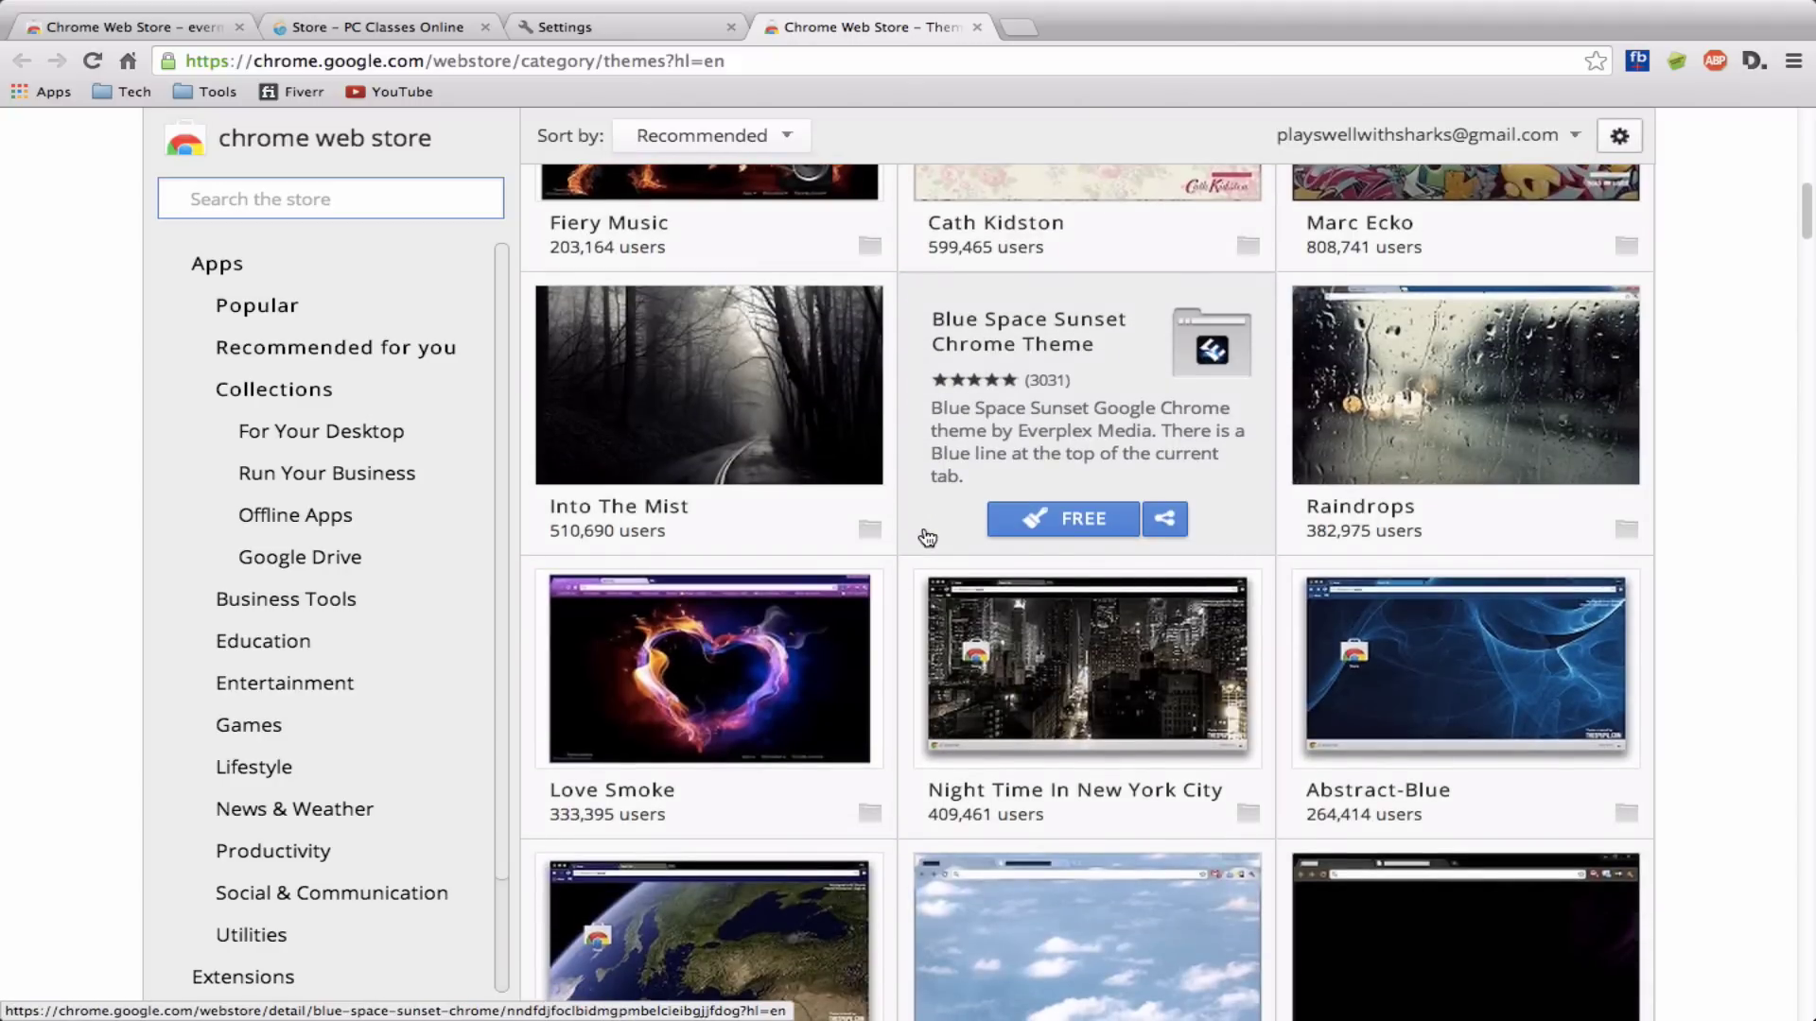
scroll(925, 535, up, 15)
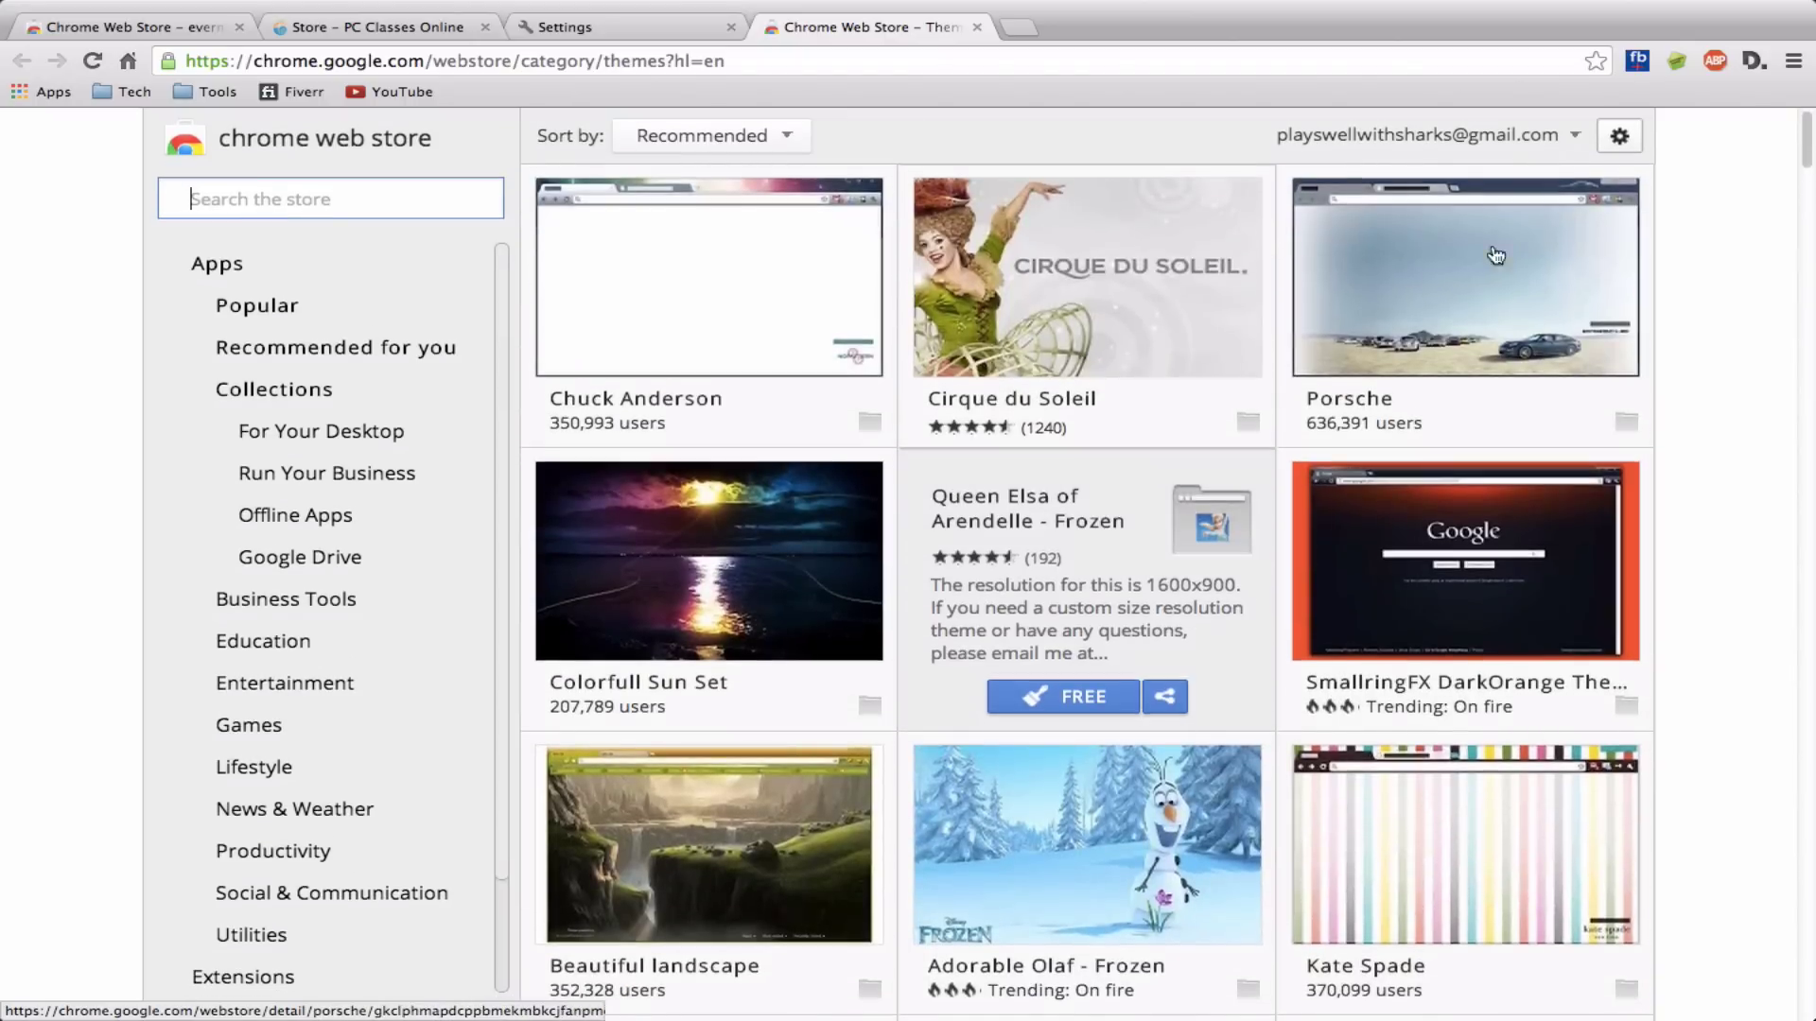
click(978, 30)
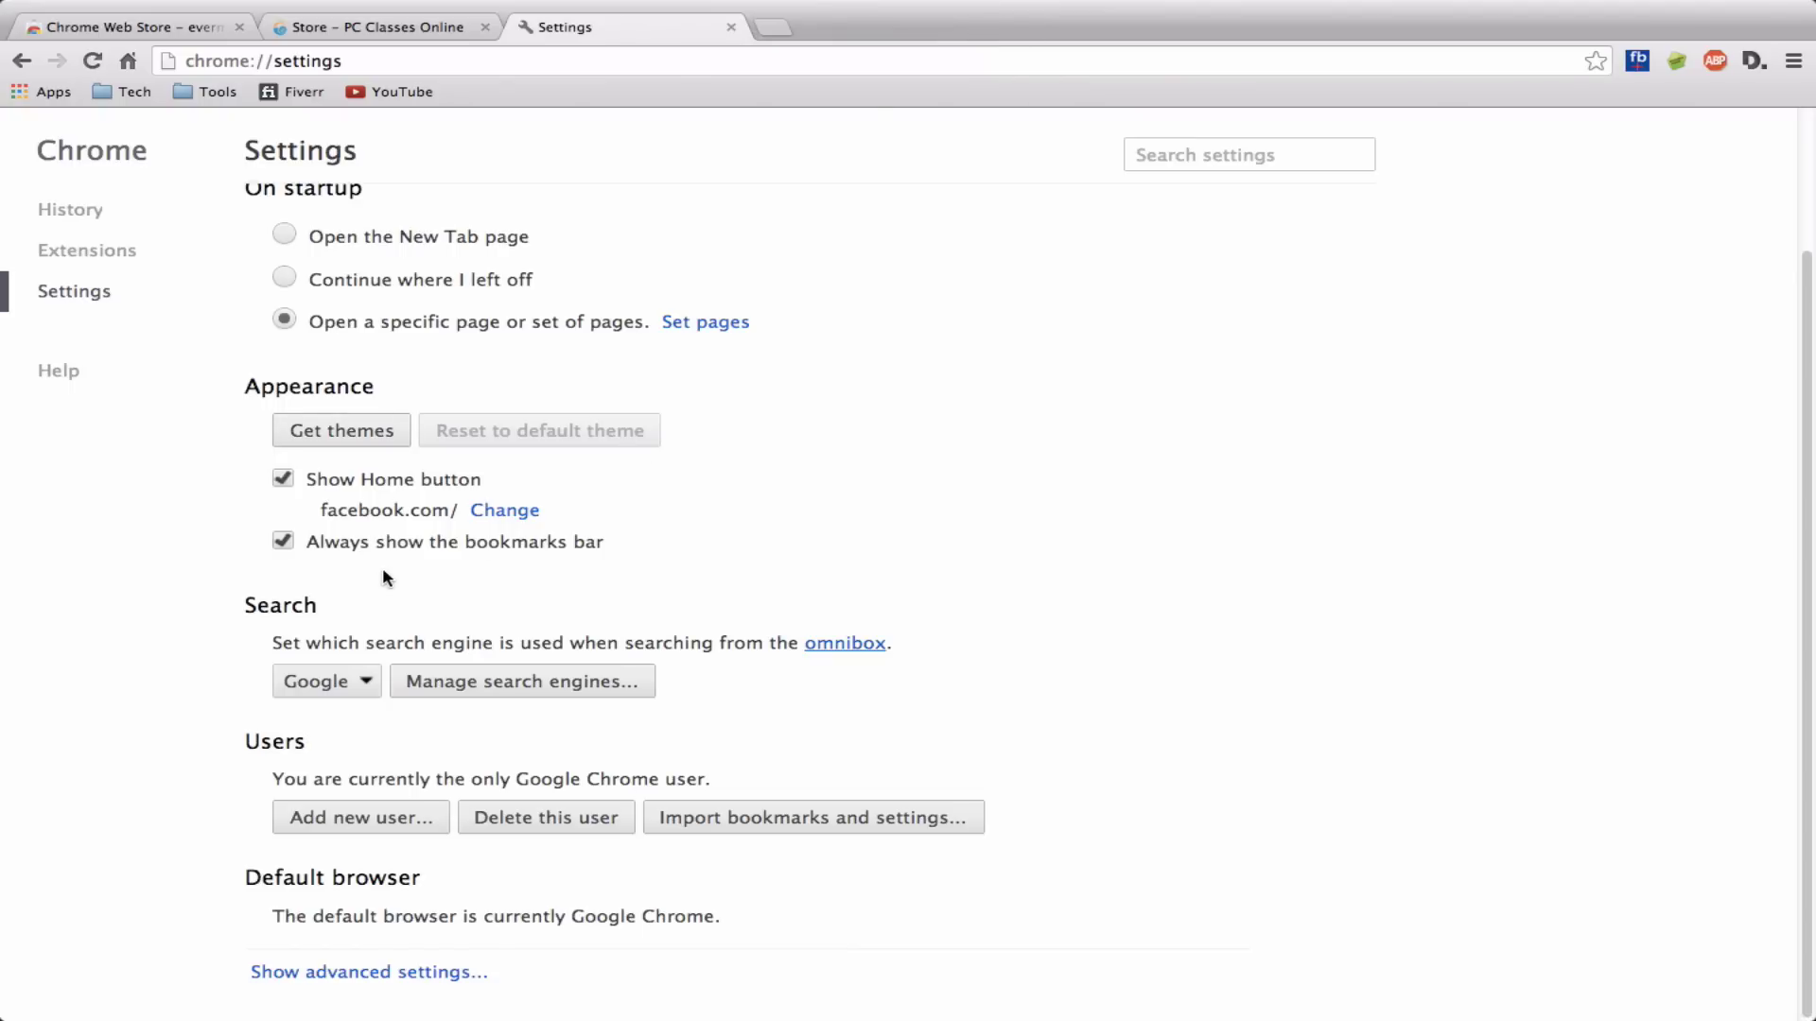
- Review the default search engine choices and the picture and name options for a new user, without creating one
click(313, 697)
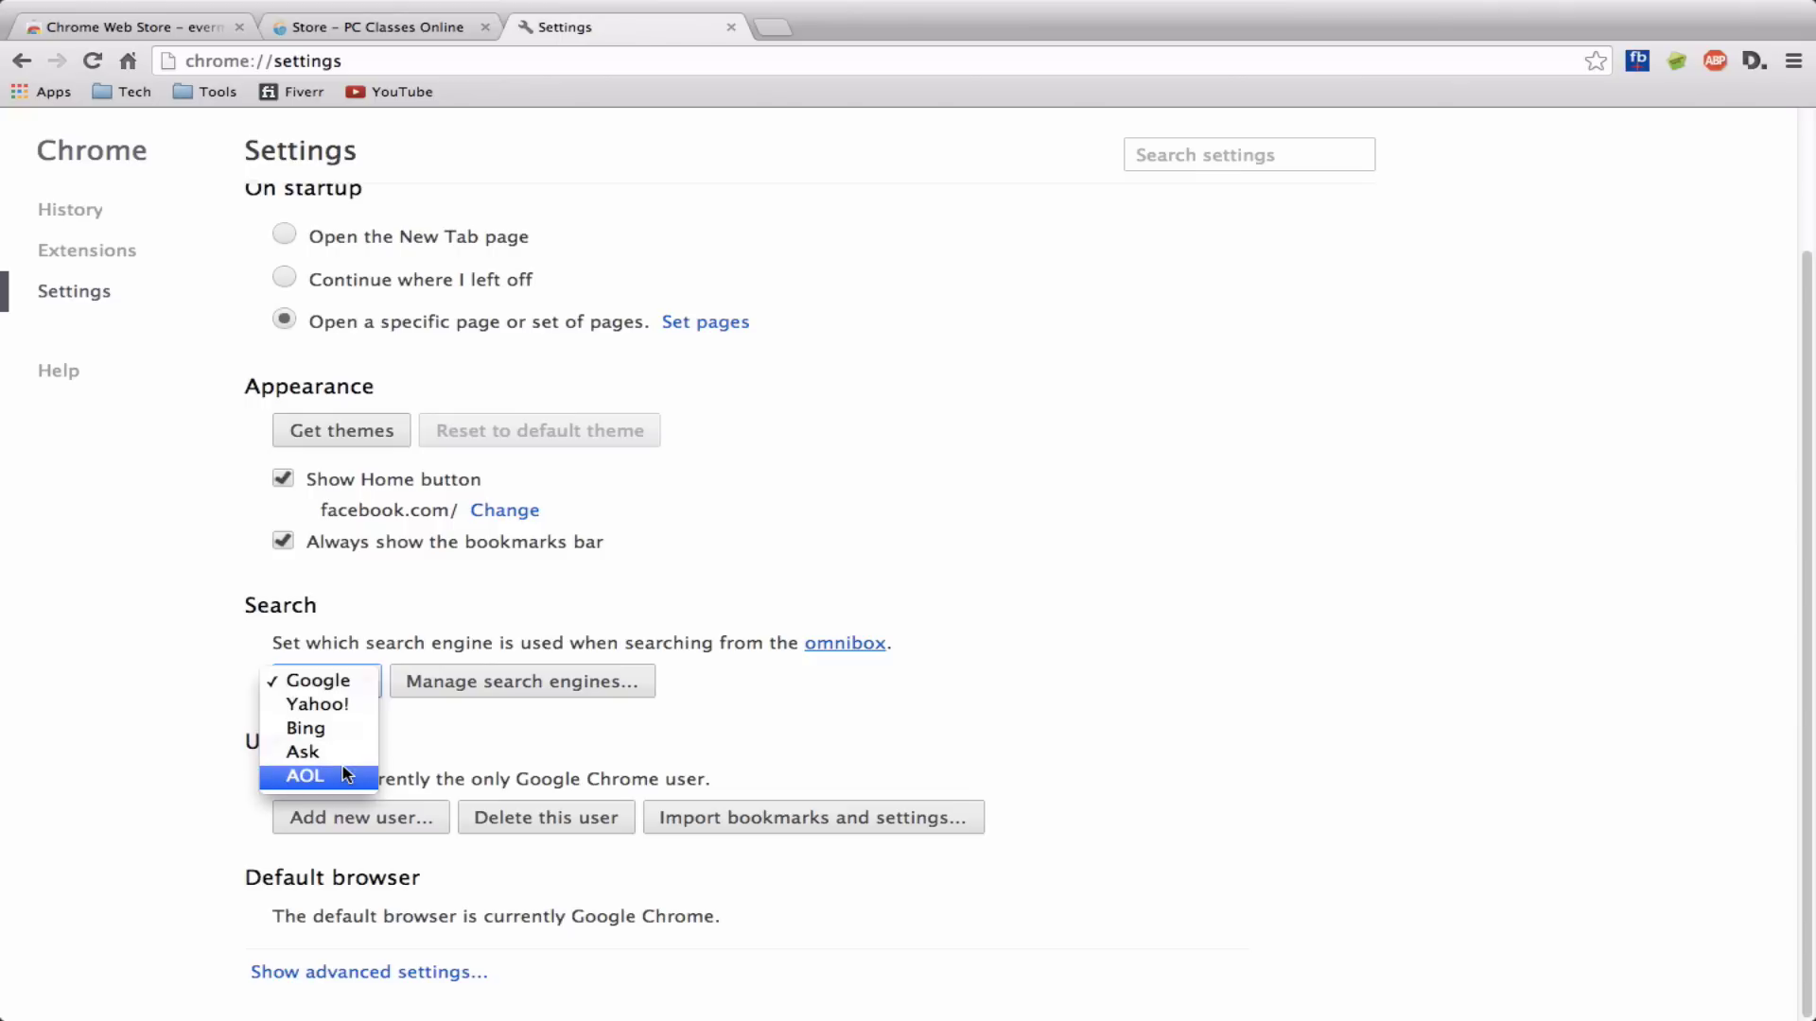
click(1023, 628)
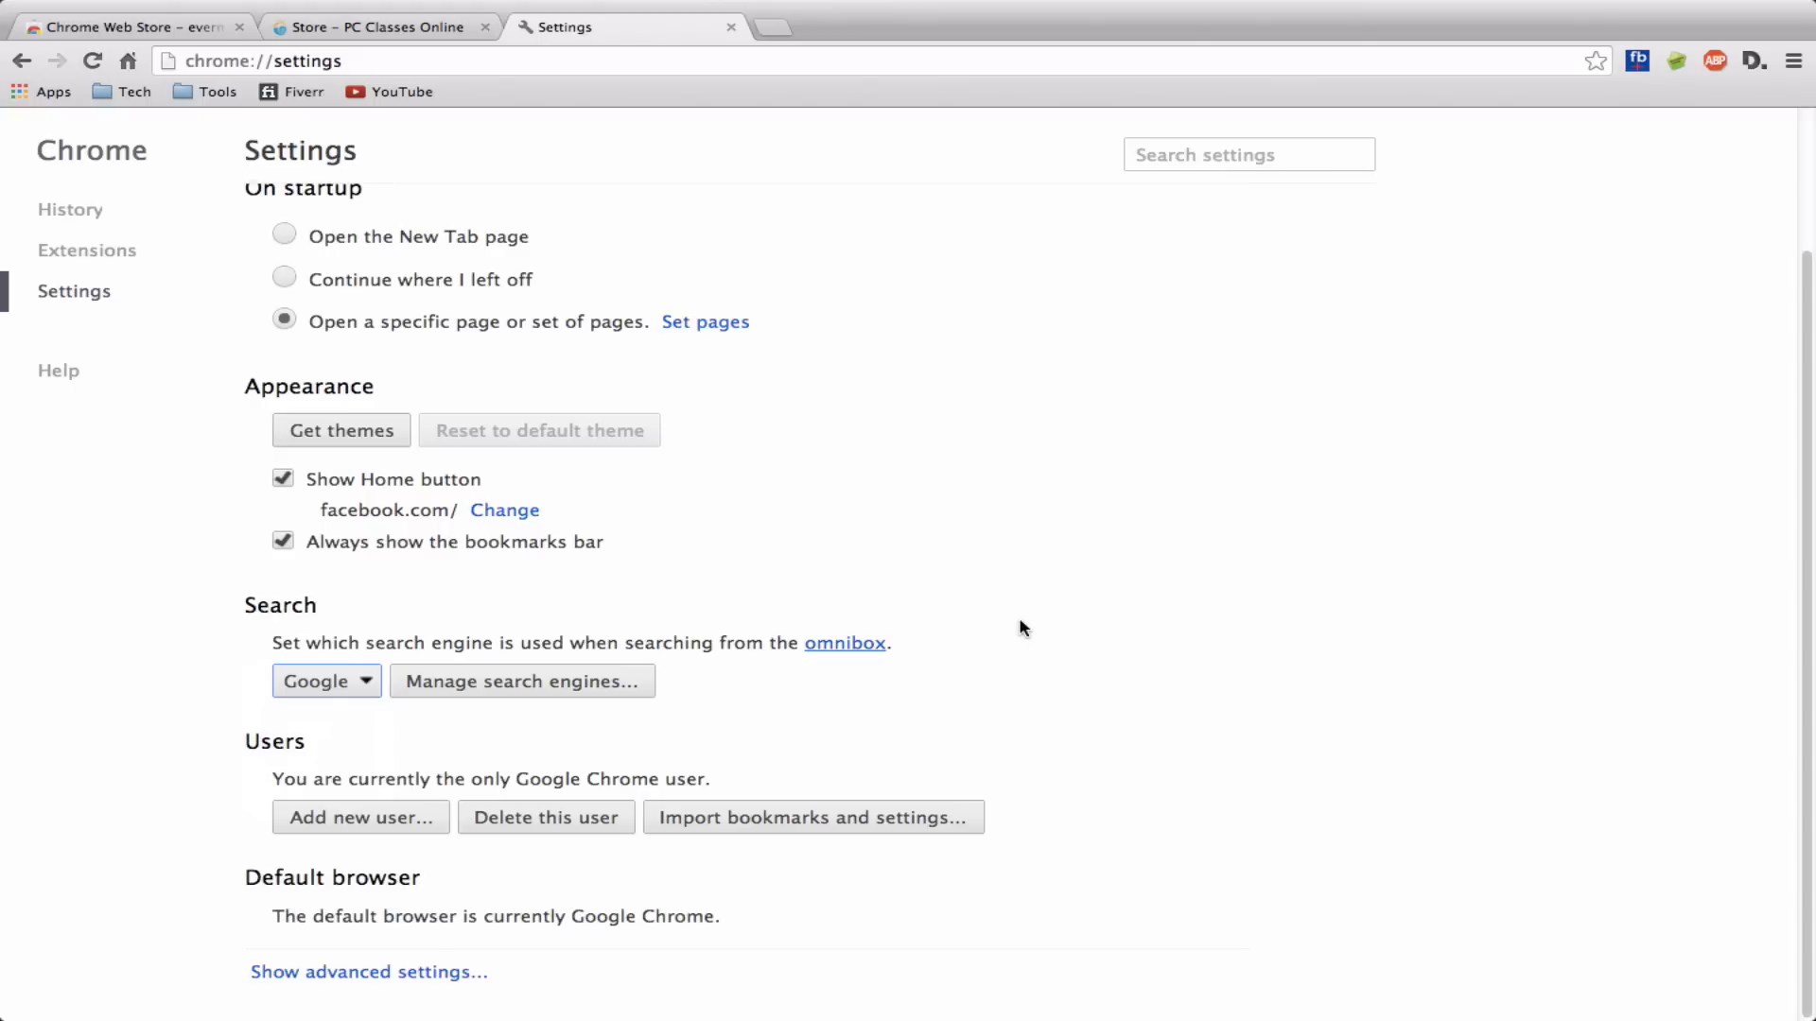
click(360, 823)
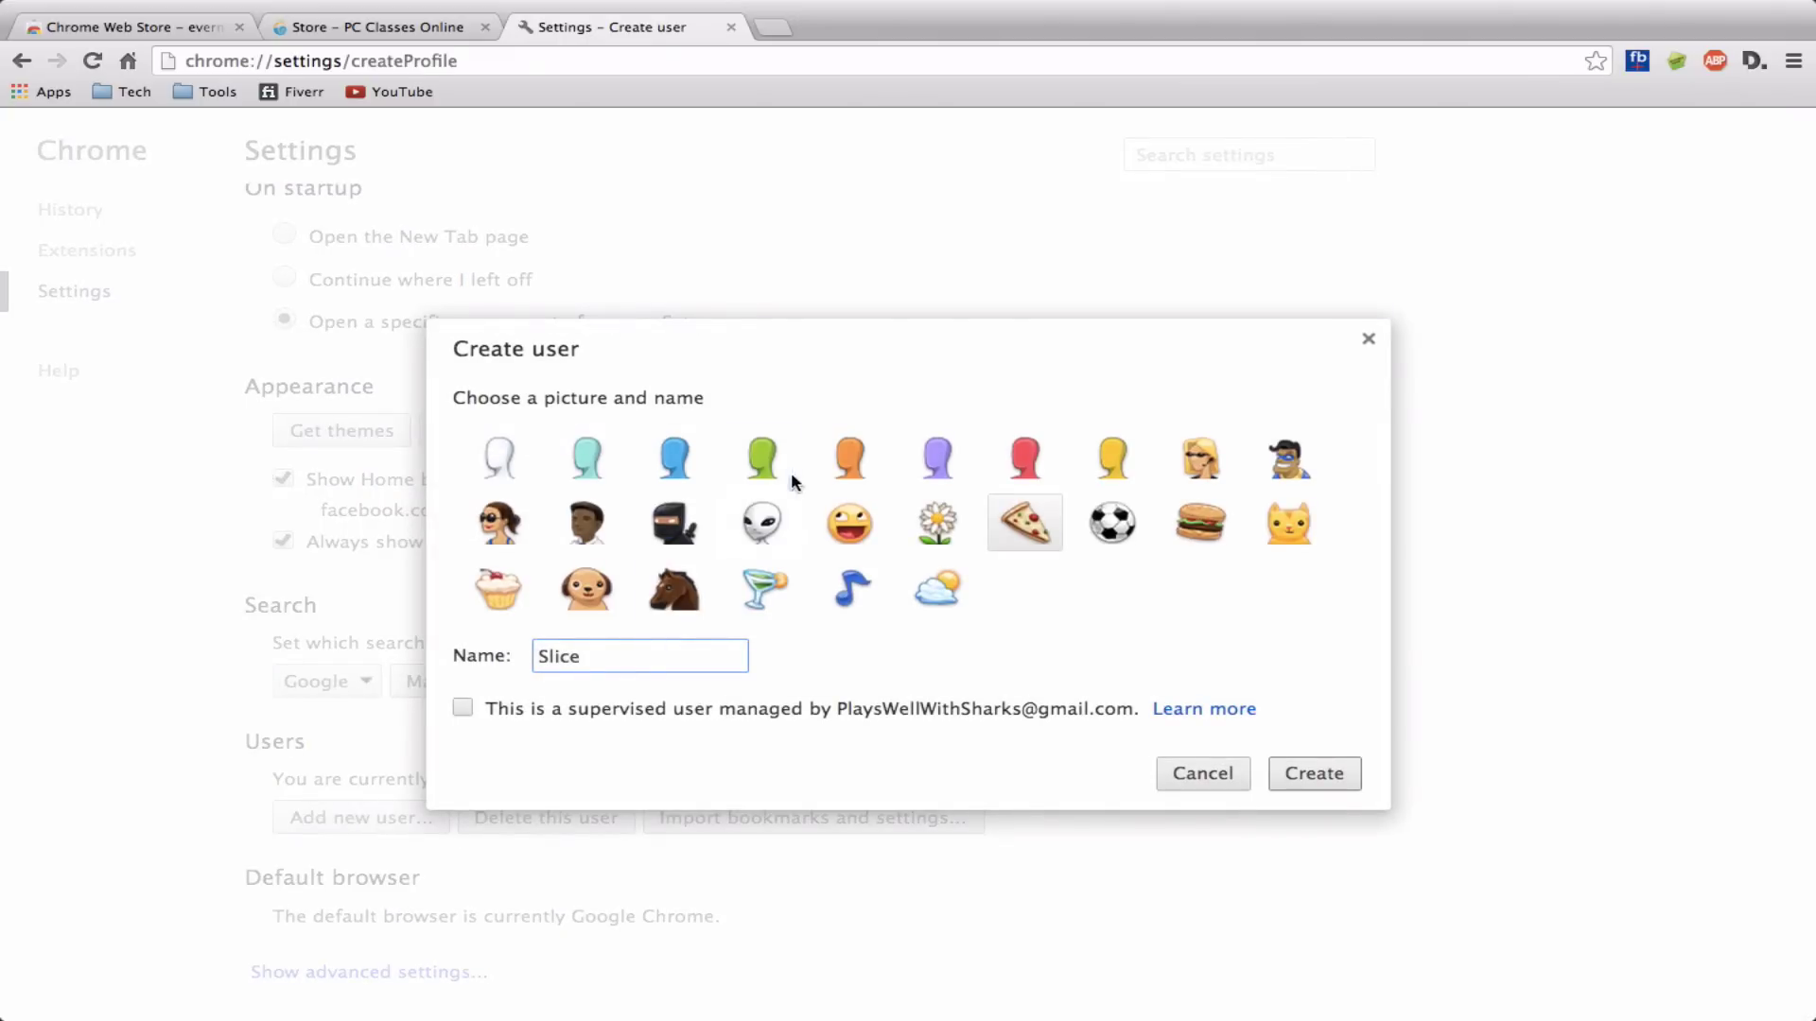
click(1009, 529)
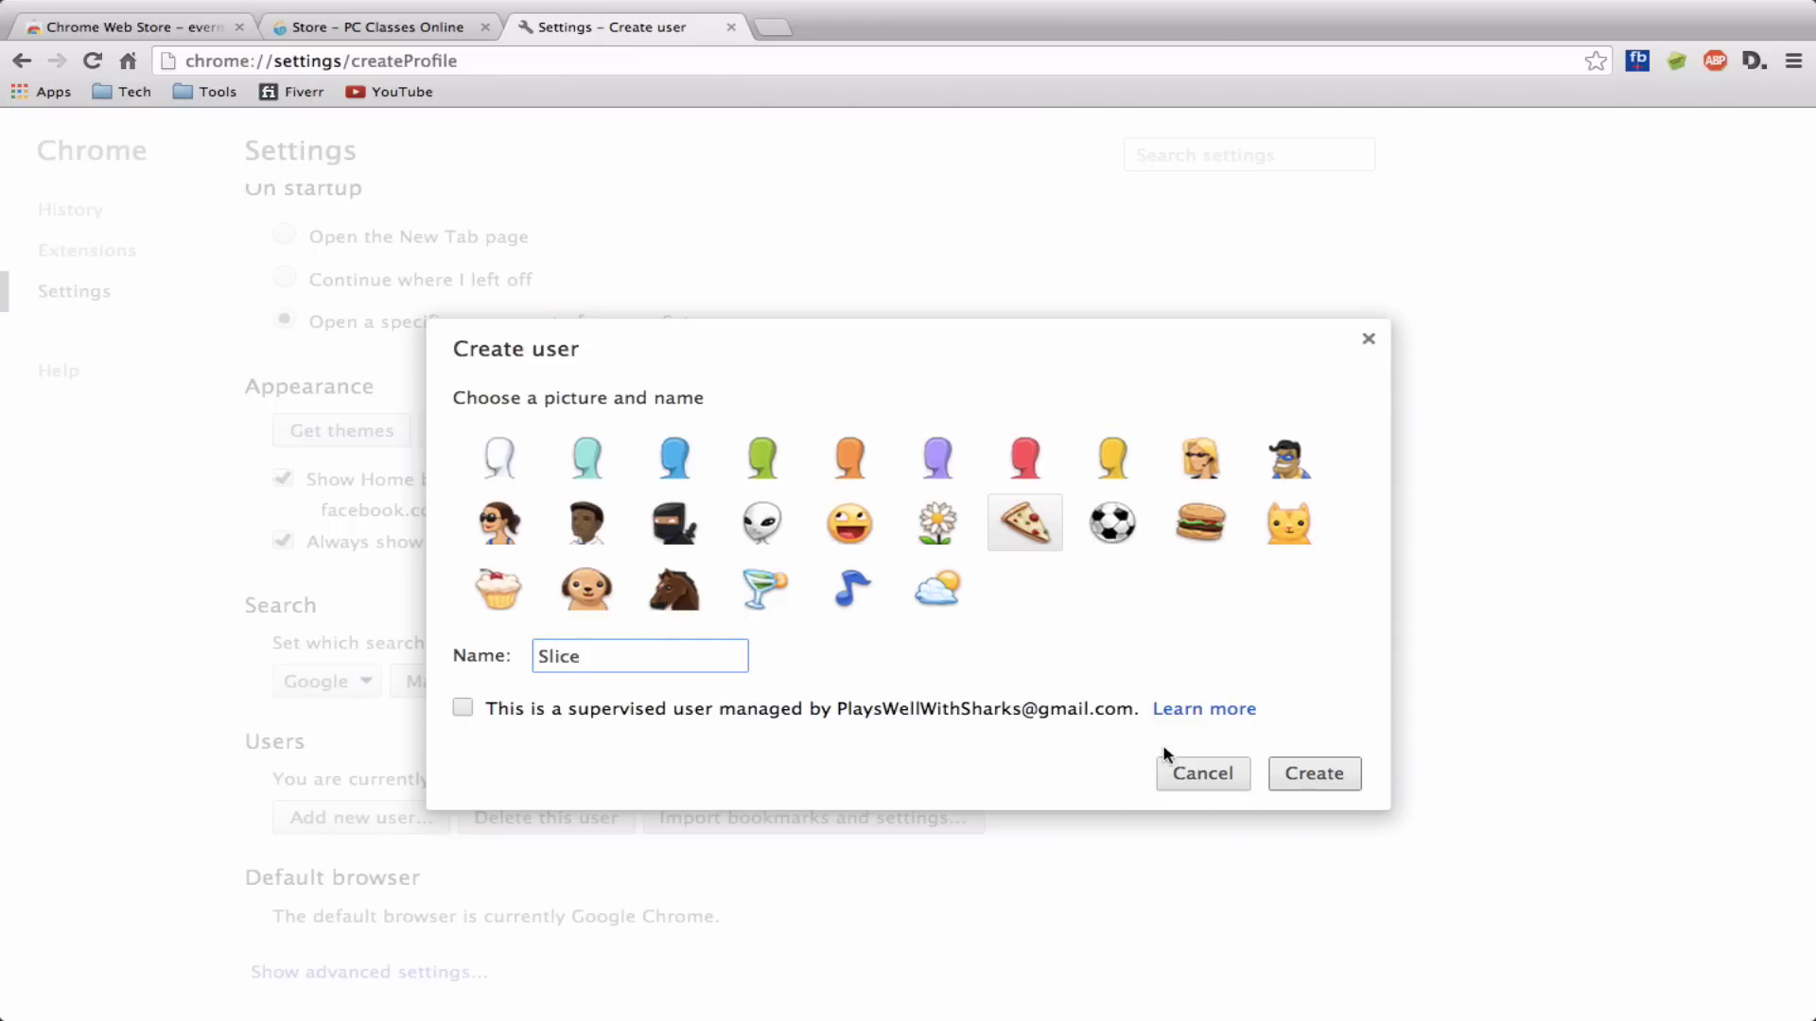
click(1204, 772)
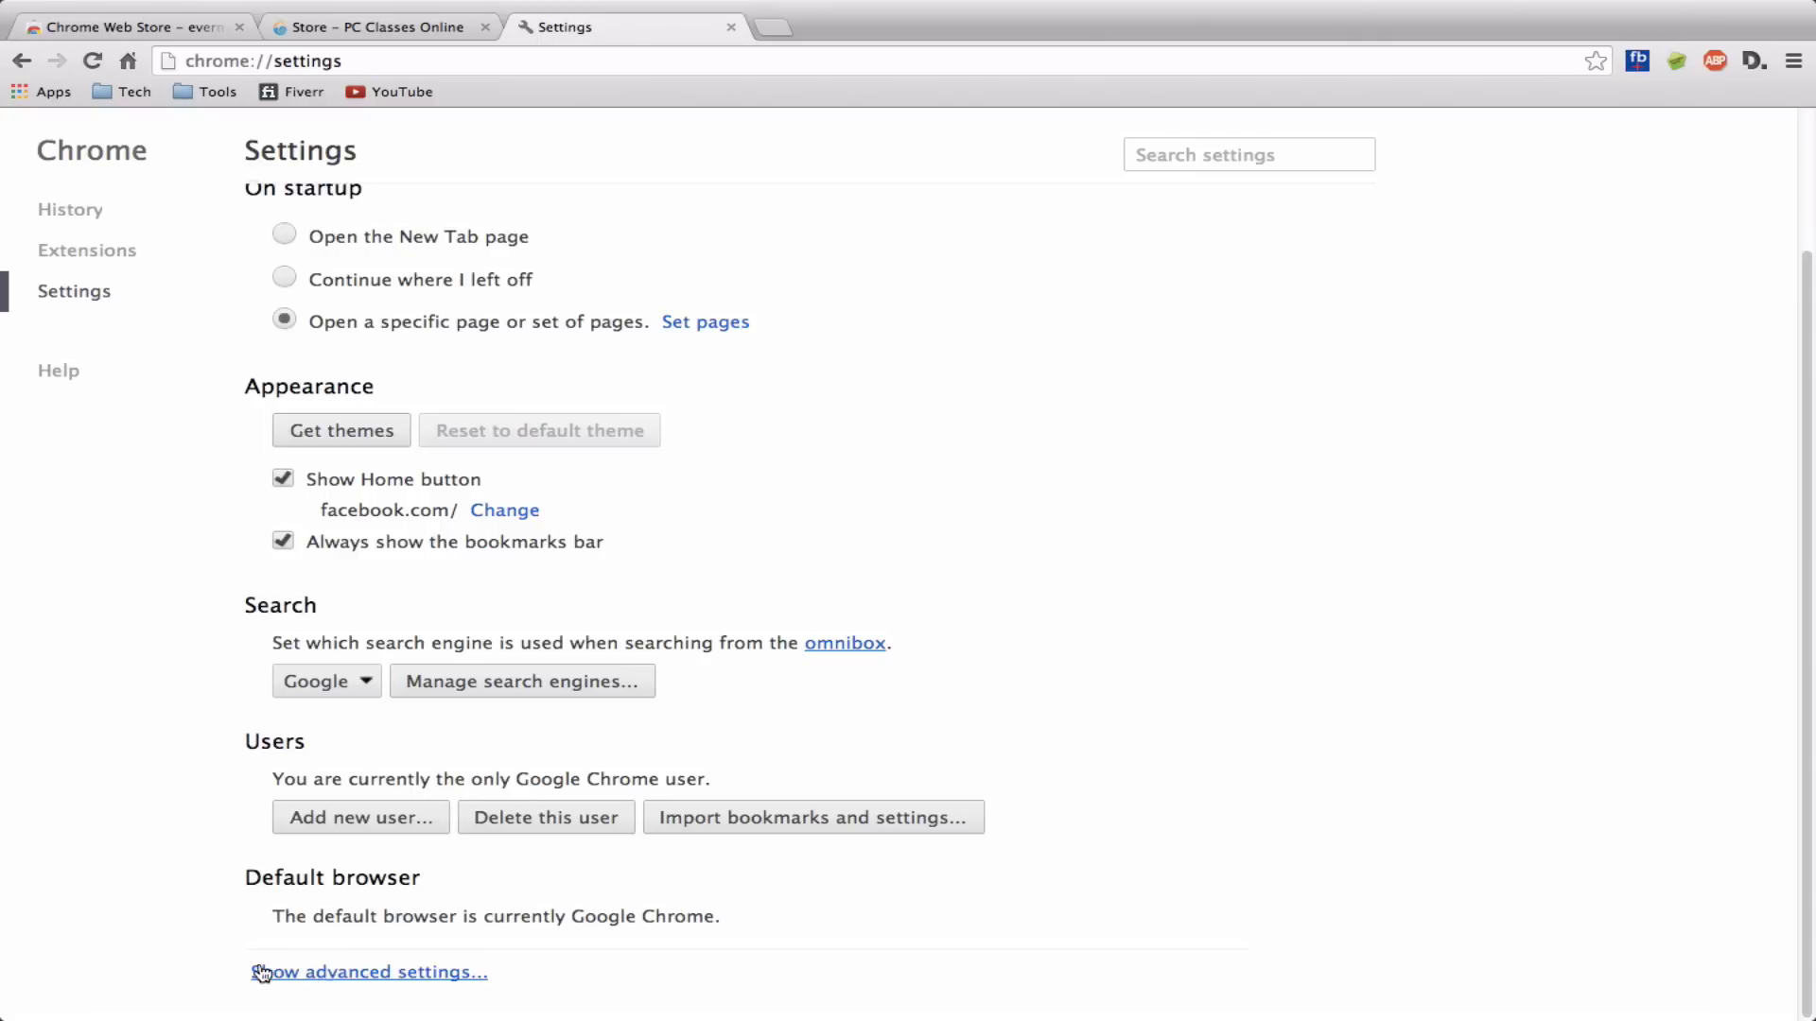
- Show the advanced settings and examine the Privacy and the Passwords and forms options
click(407, 973)
scroll(407, 973, down, 10)
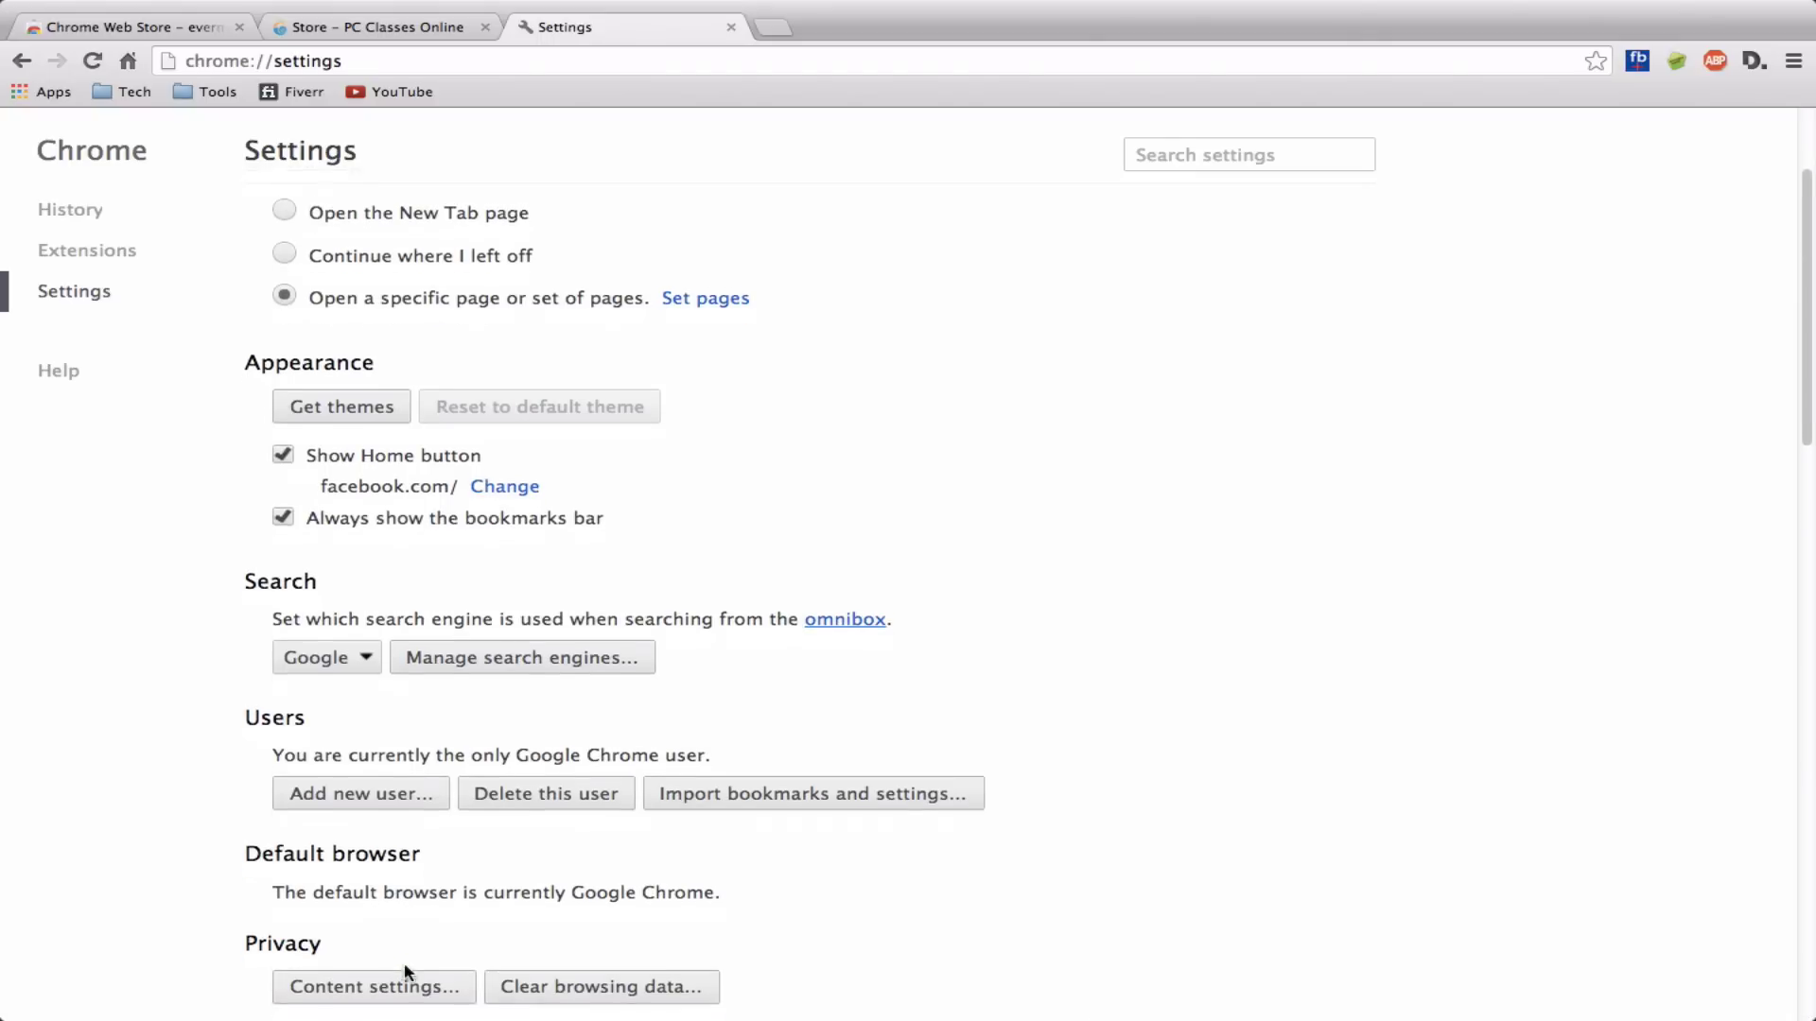
scroll(407, 973, down, 3)
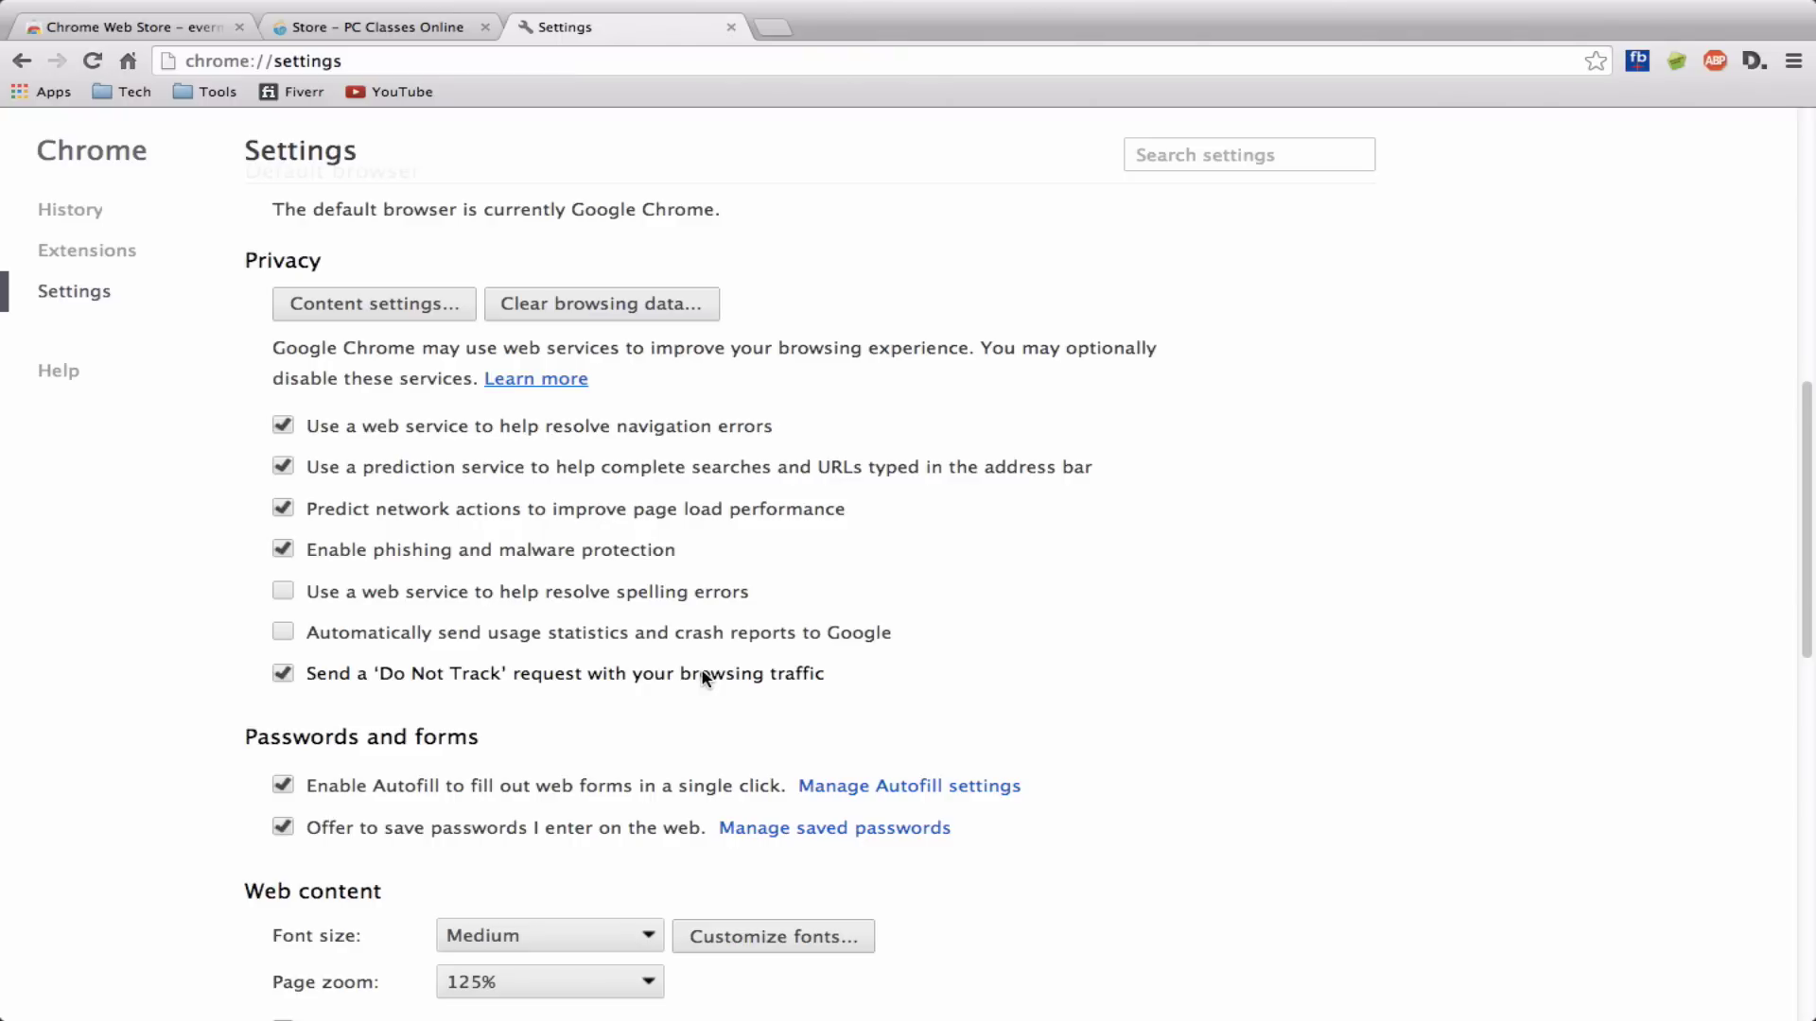
scroll(703, 677, down, 2)
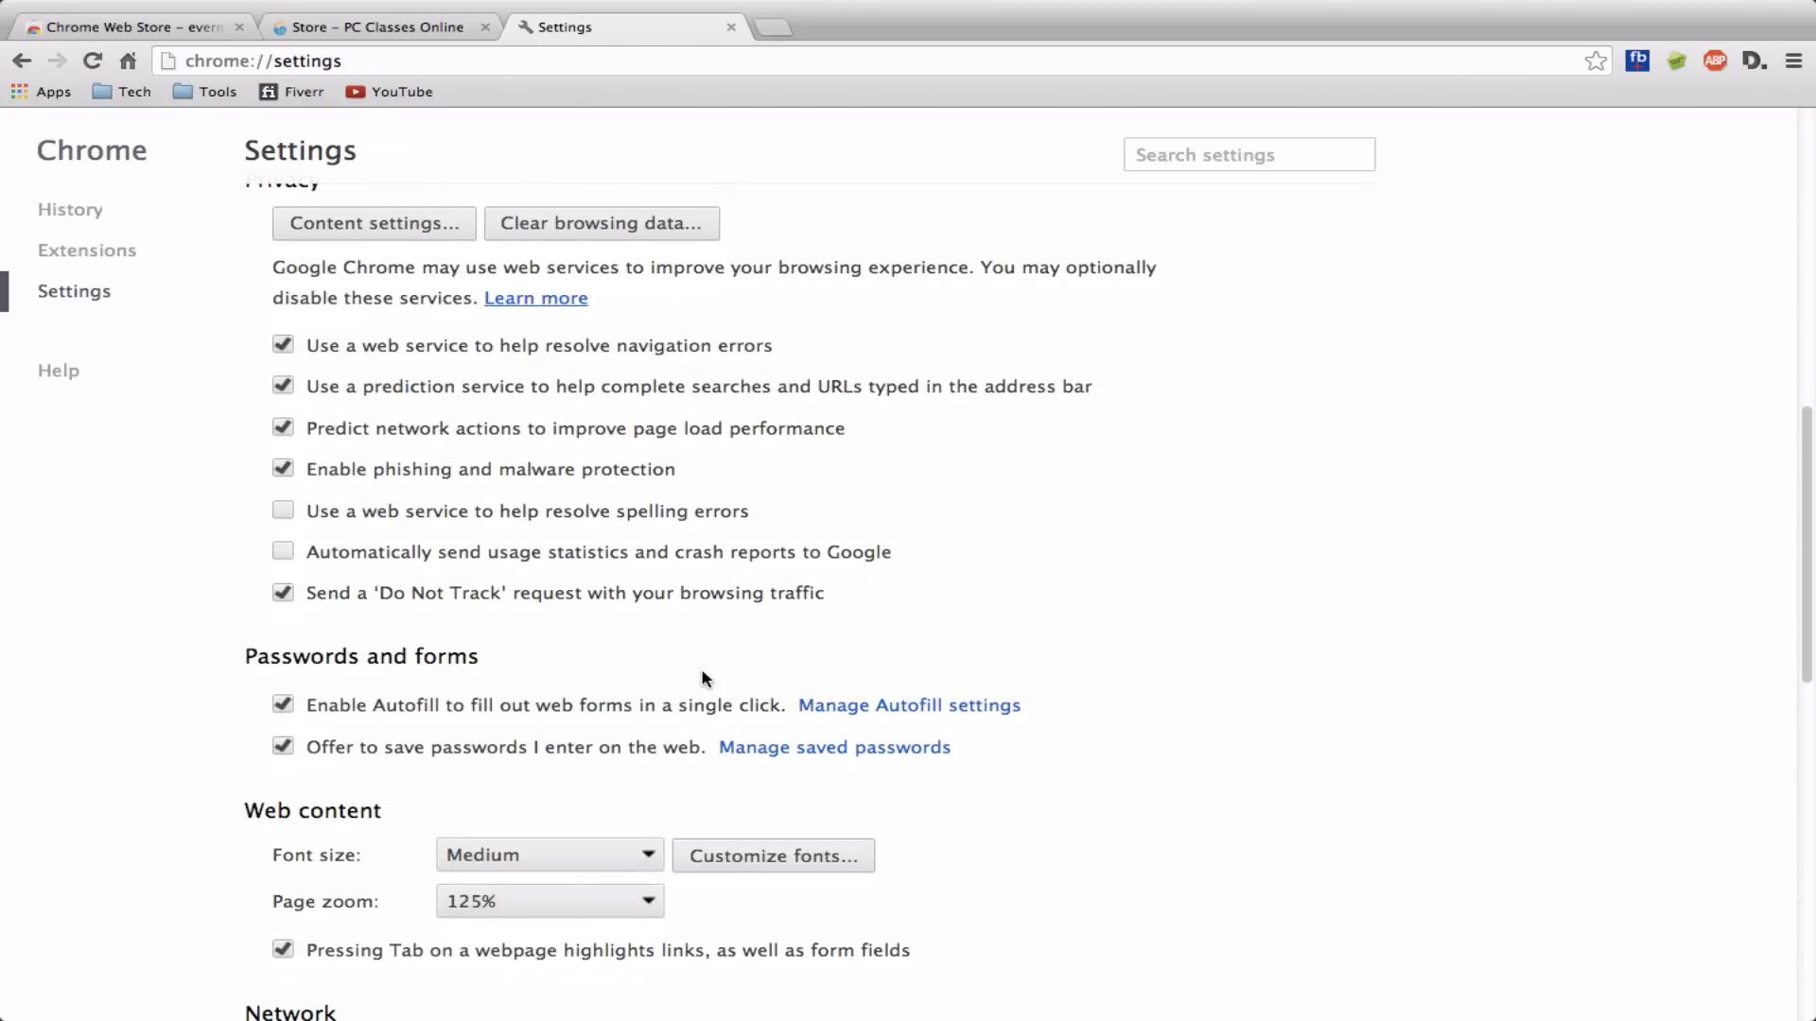
scroll(703, 678, down, 4)
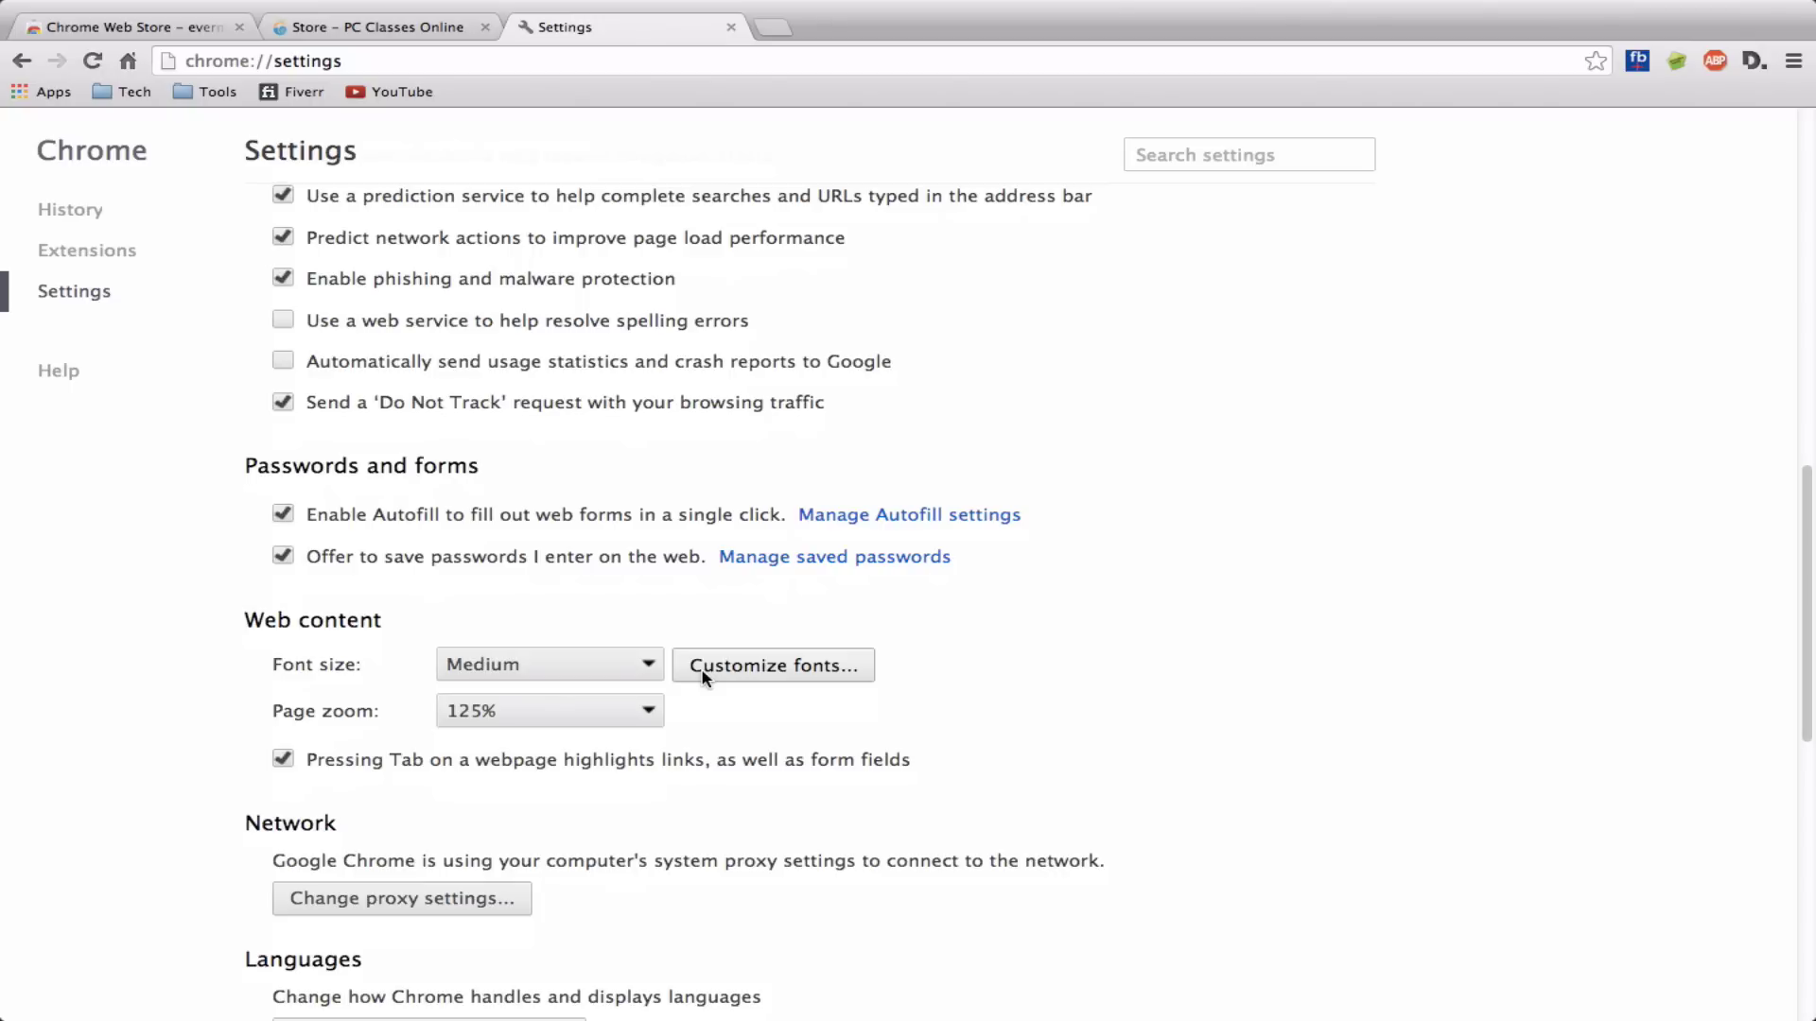
scroll(703, 677, down, 3)
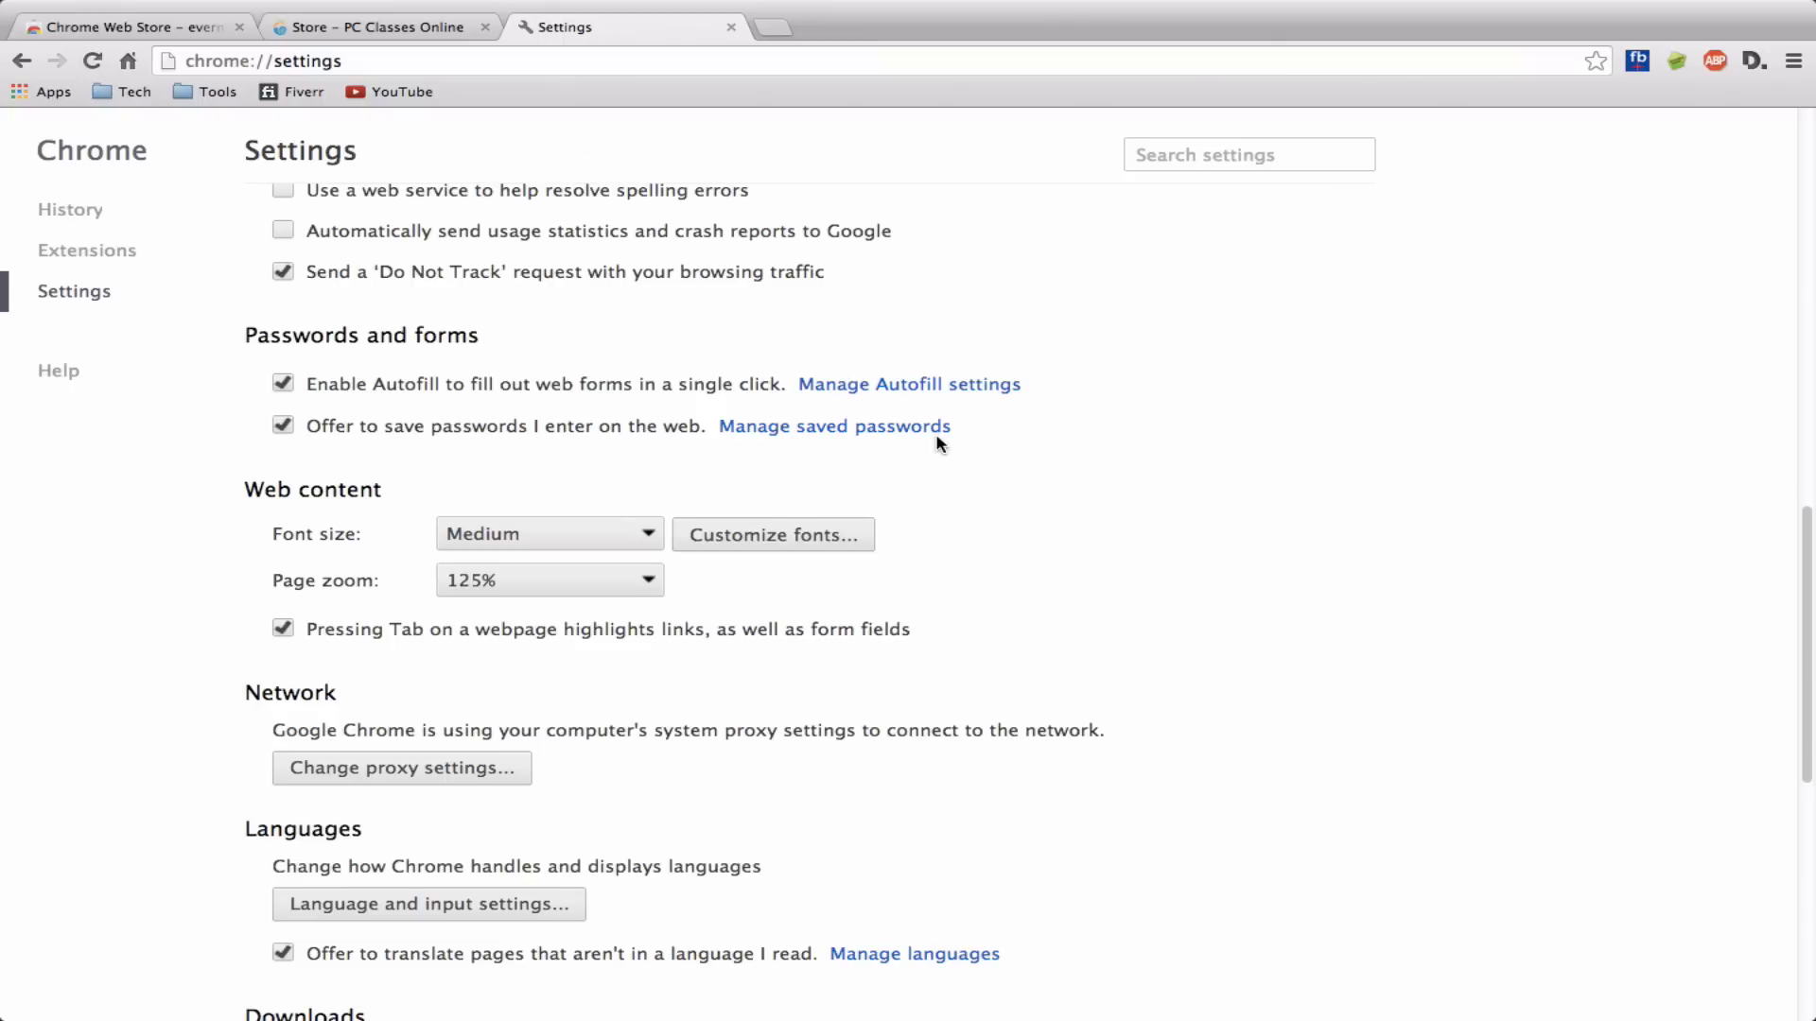
- Check the available page zoom levels in the Web content settings without choosing another one
scroll(940, 444, down, 2)
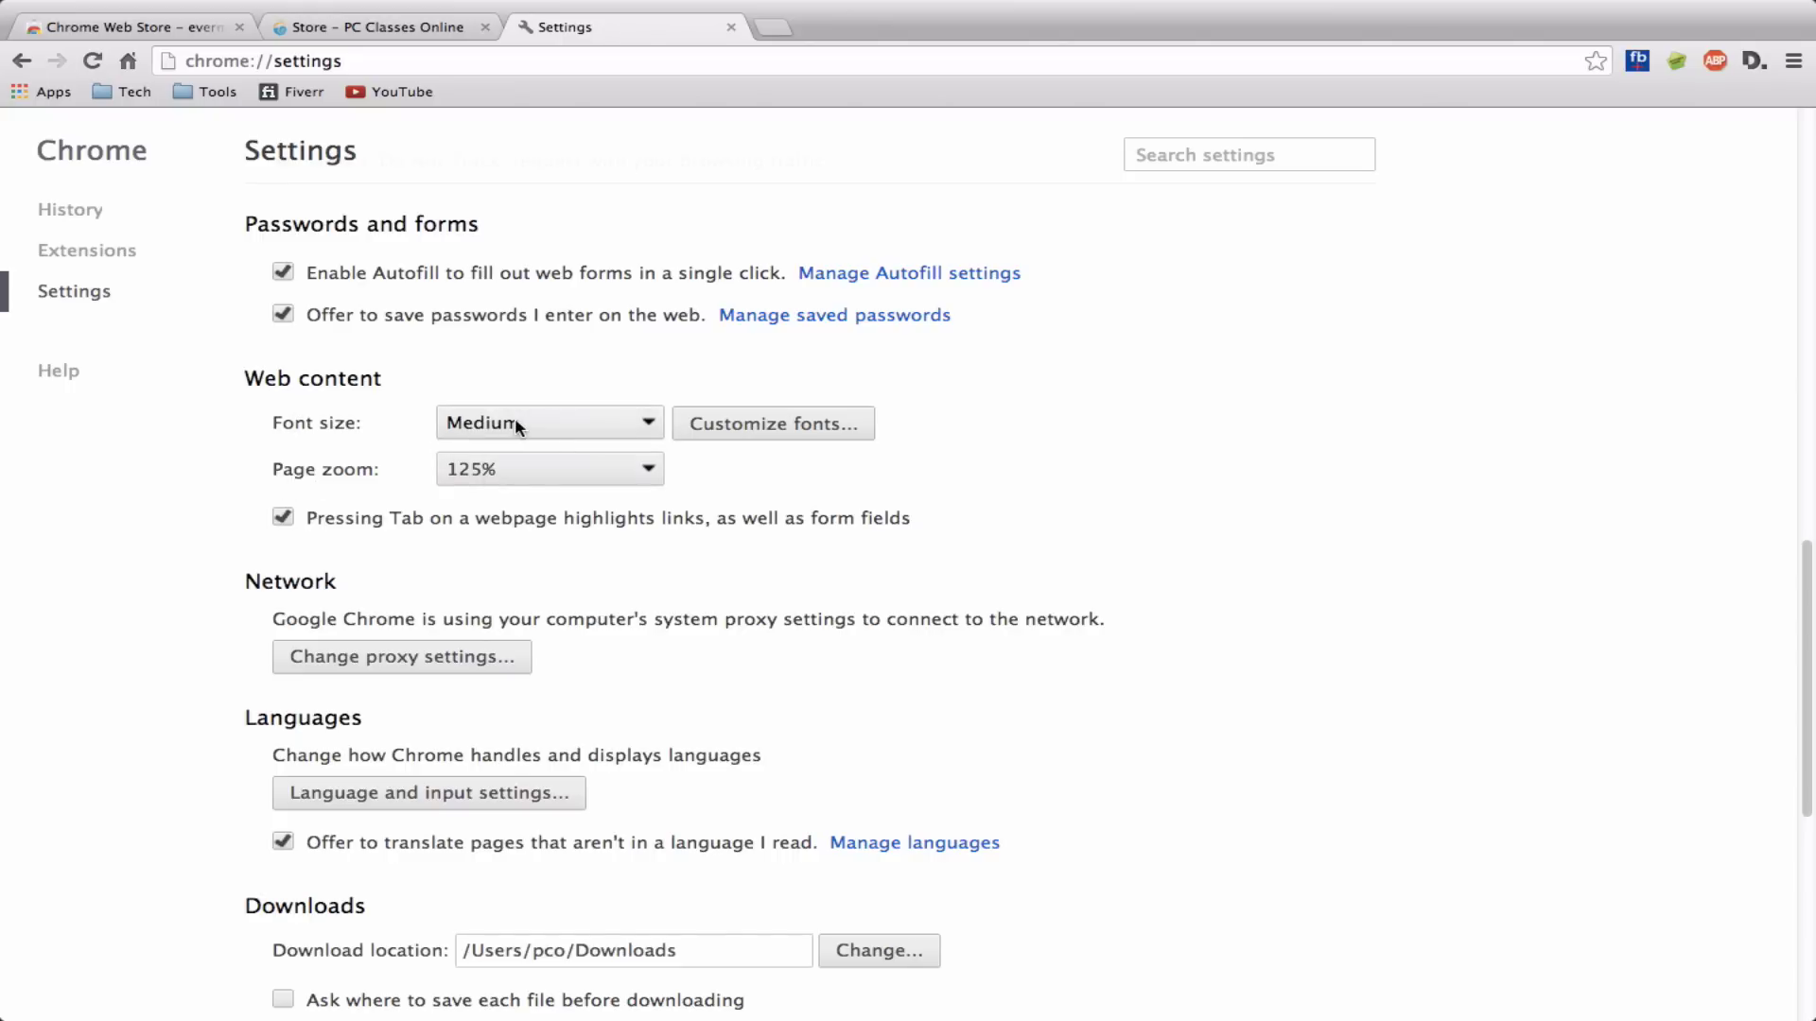
click(503, 466)
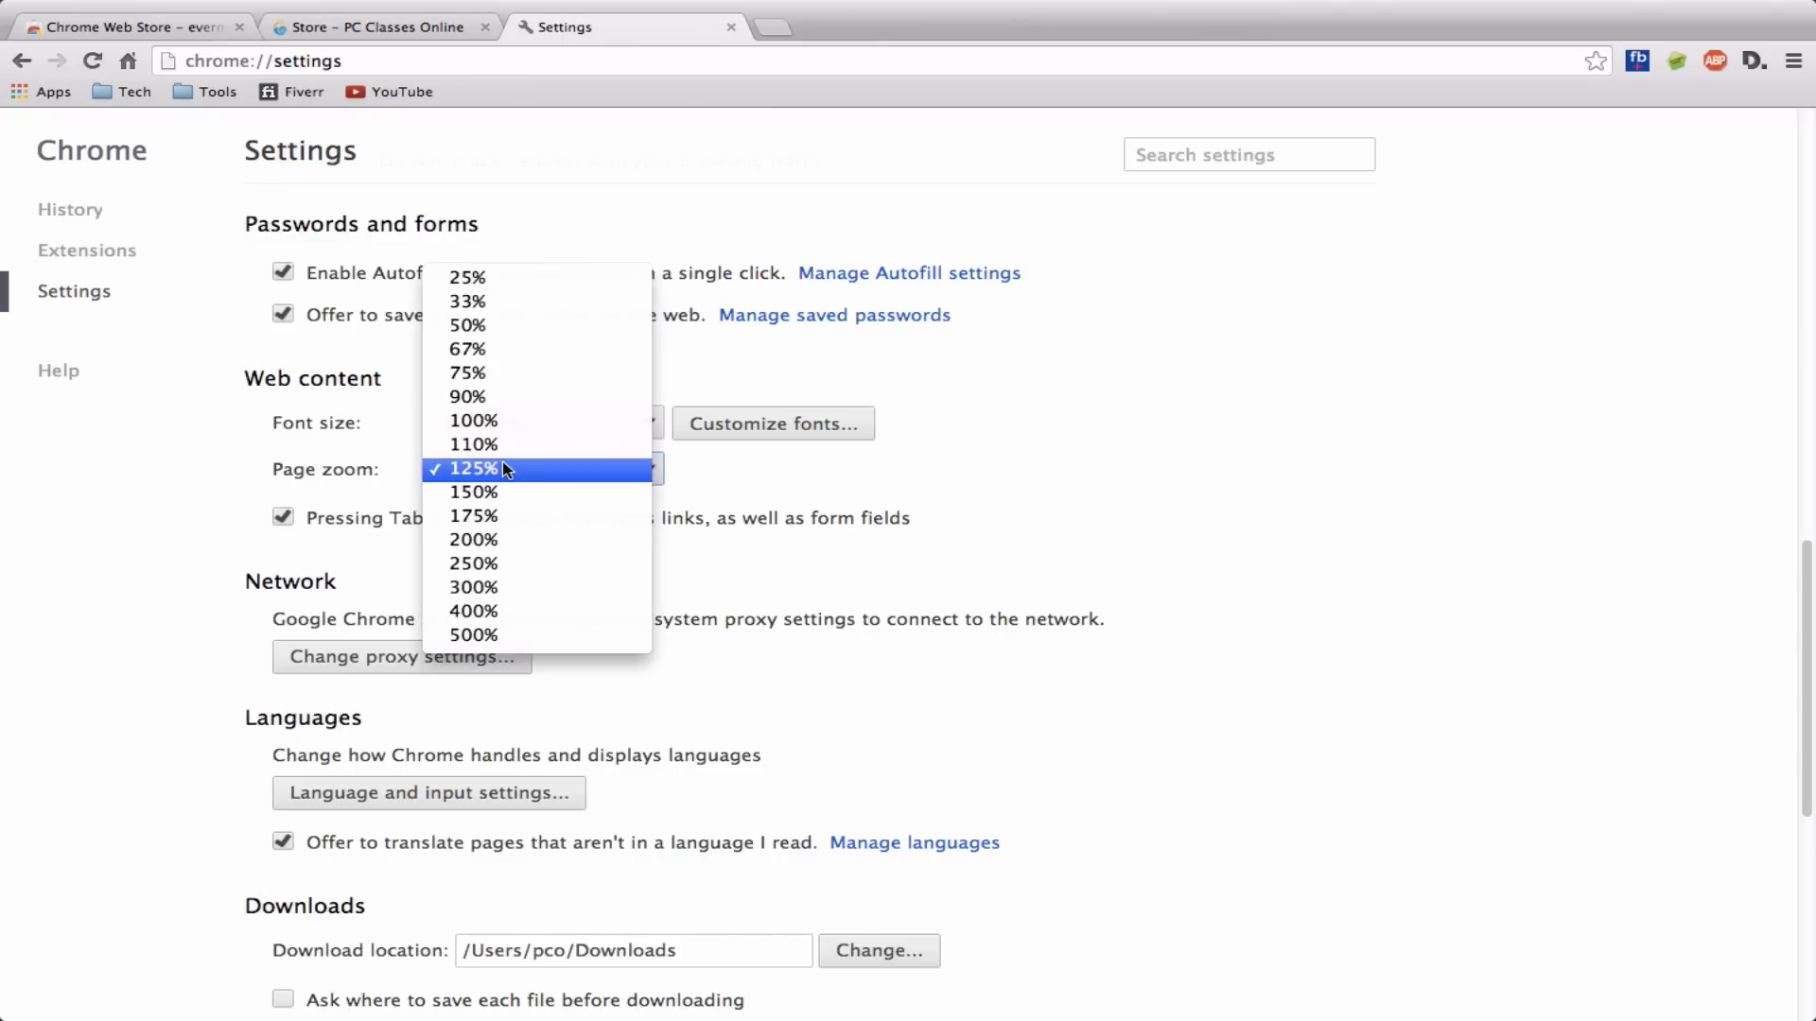
click(364, 465)
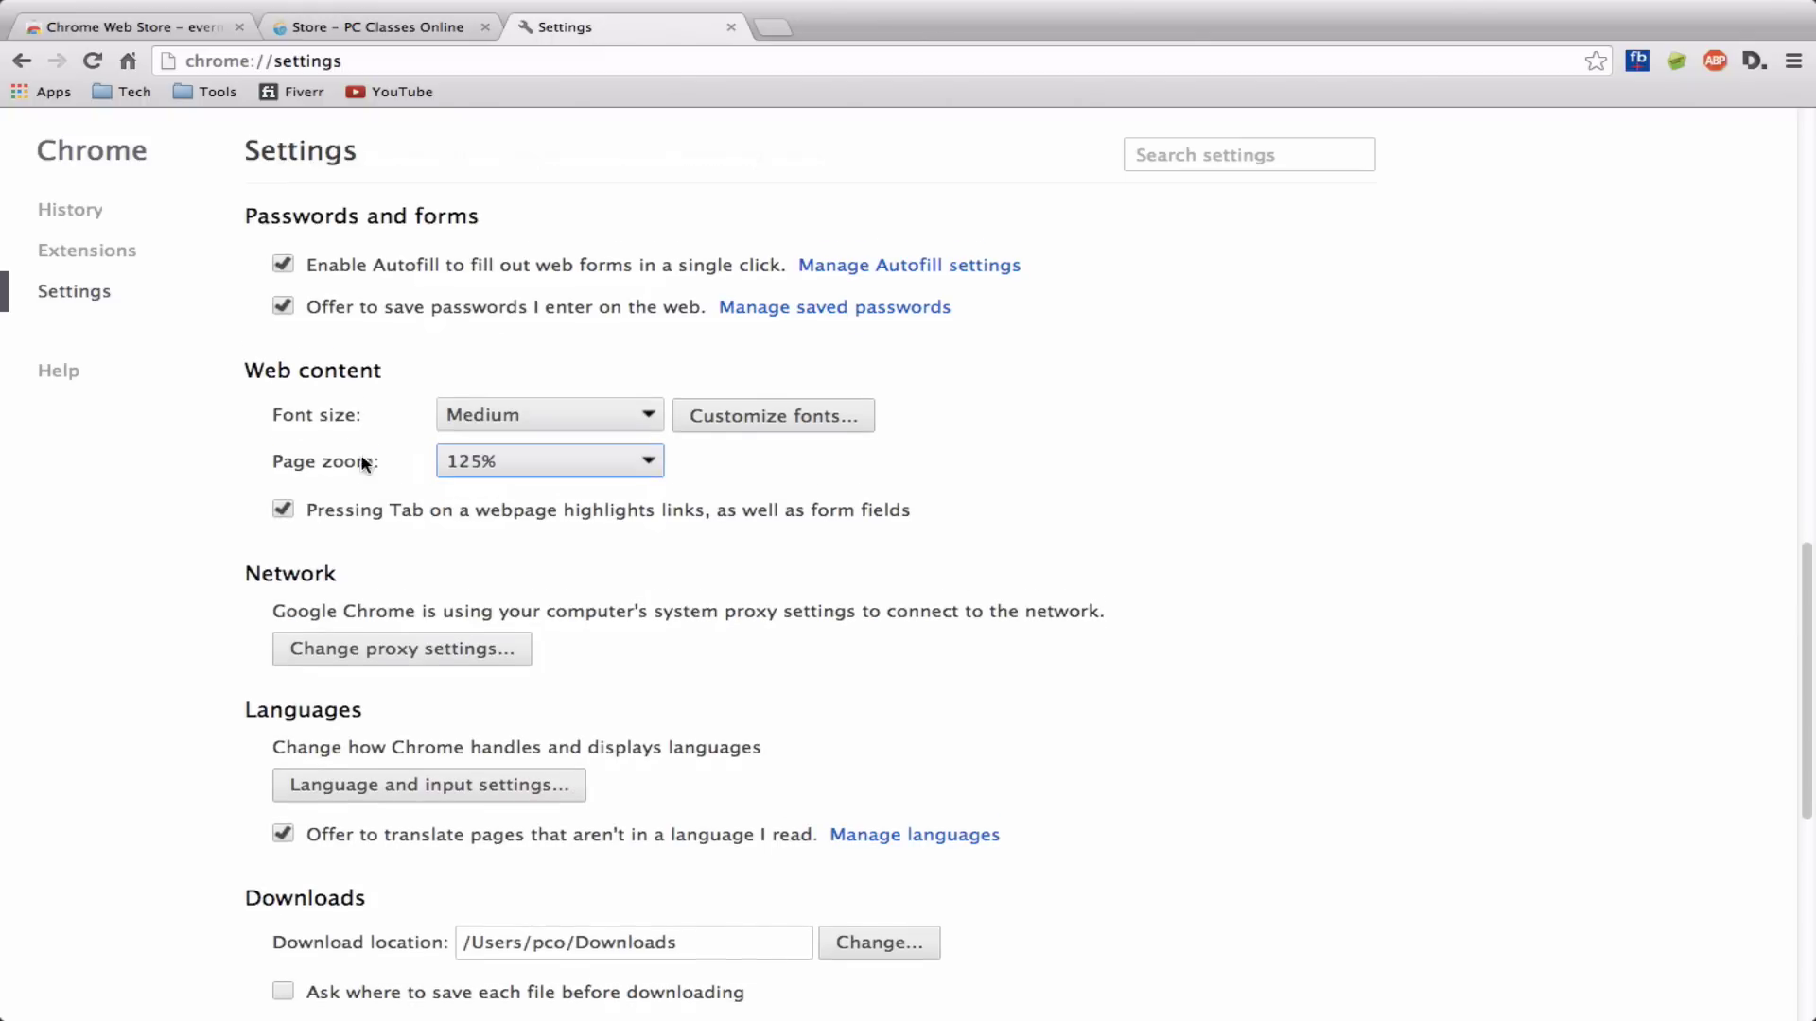
- Look over the remaining advanced settings, from Downloads through Reset browser settings, and return to the start of the page
scroll(364, 464, down, 5)
scroll(364, 465, down, 4)
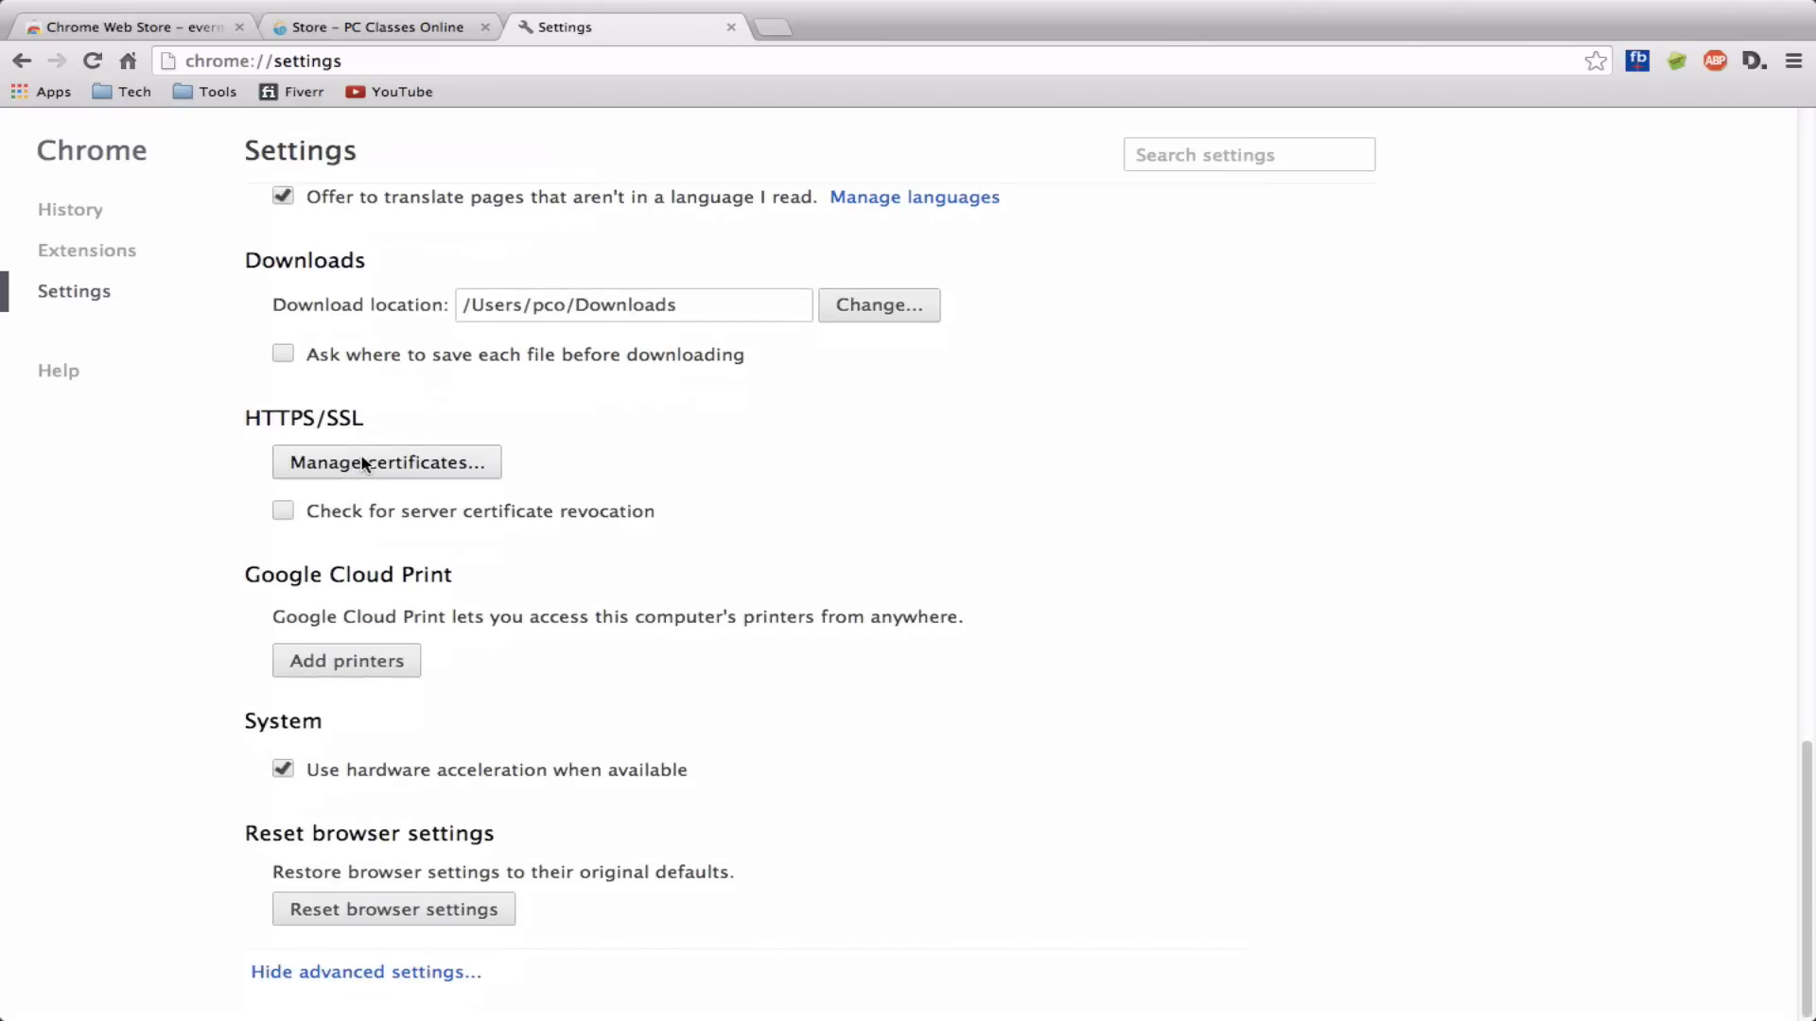
scroll(364, 465, up, 15)
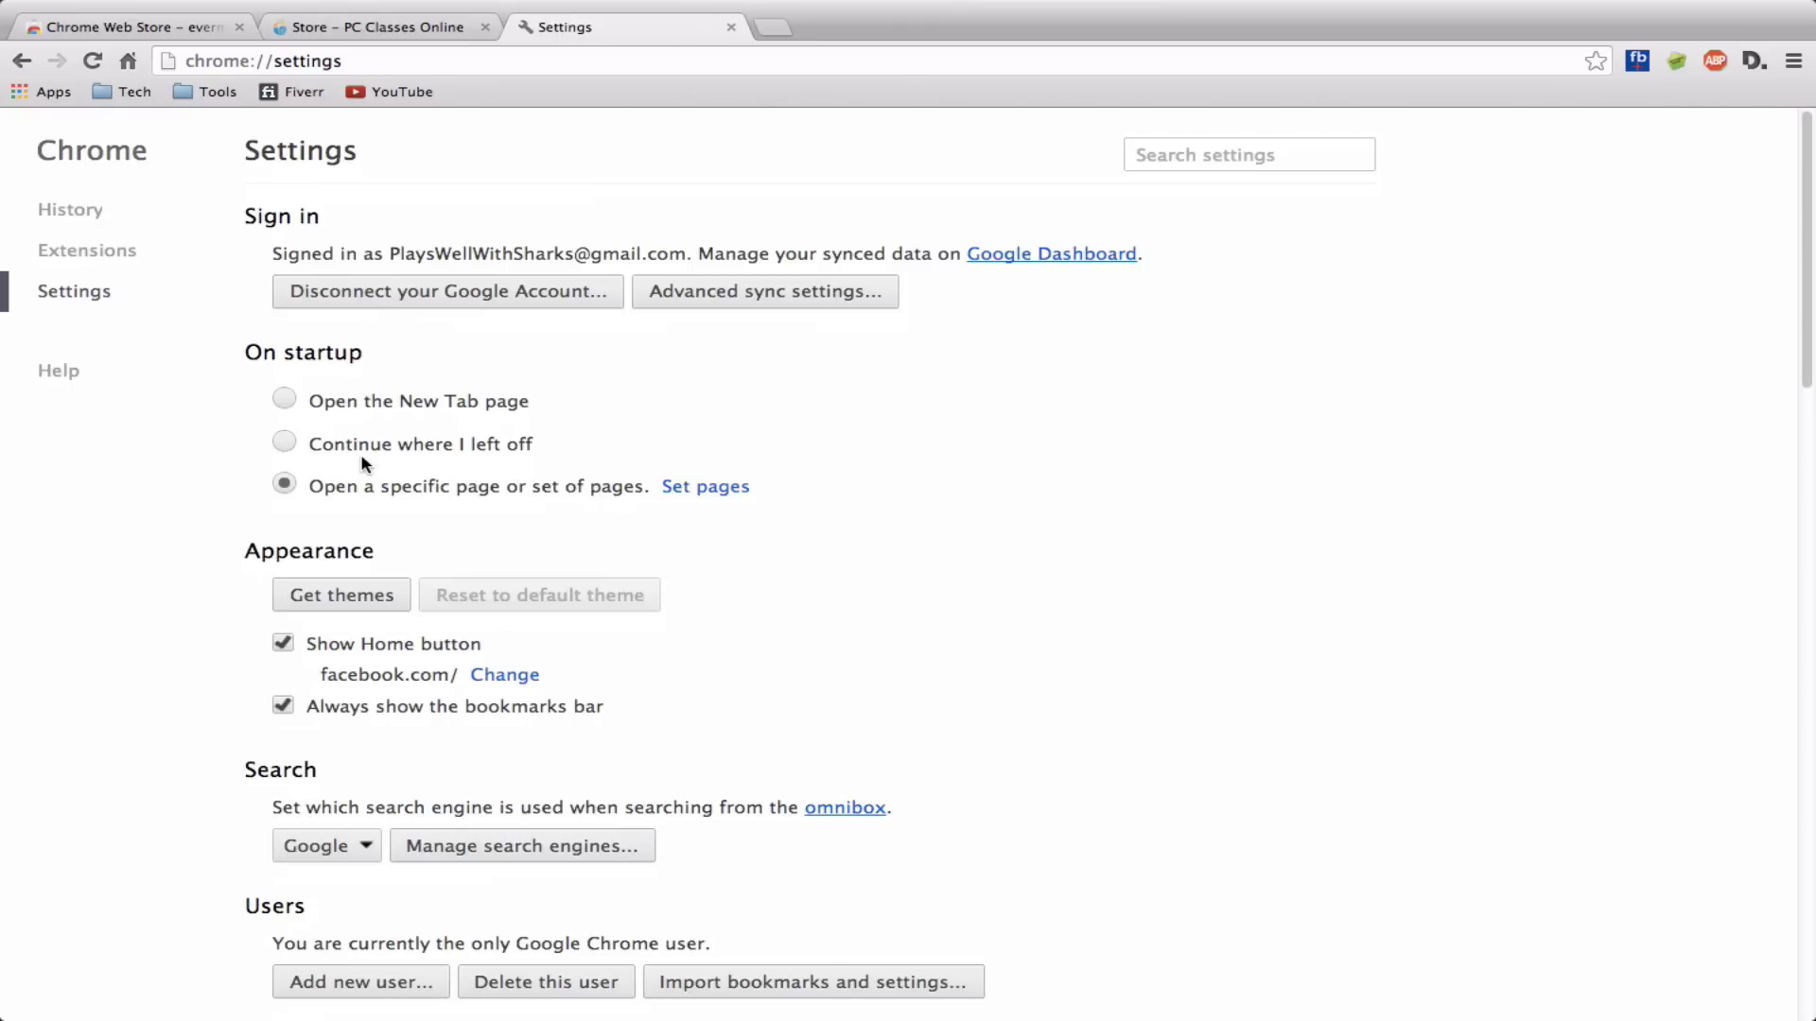
- Open Chrome's extensions list and examine the entries from Adblock for Youtube through CouponsHelper
click(78, 248)
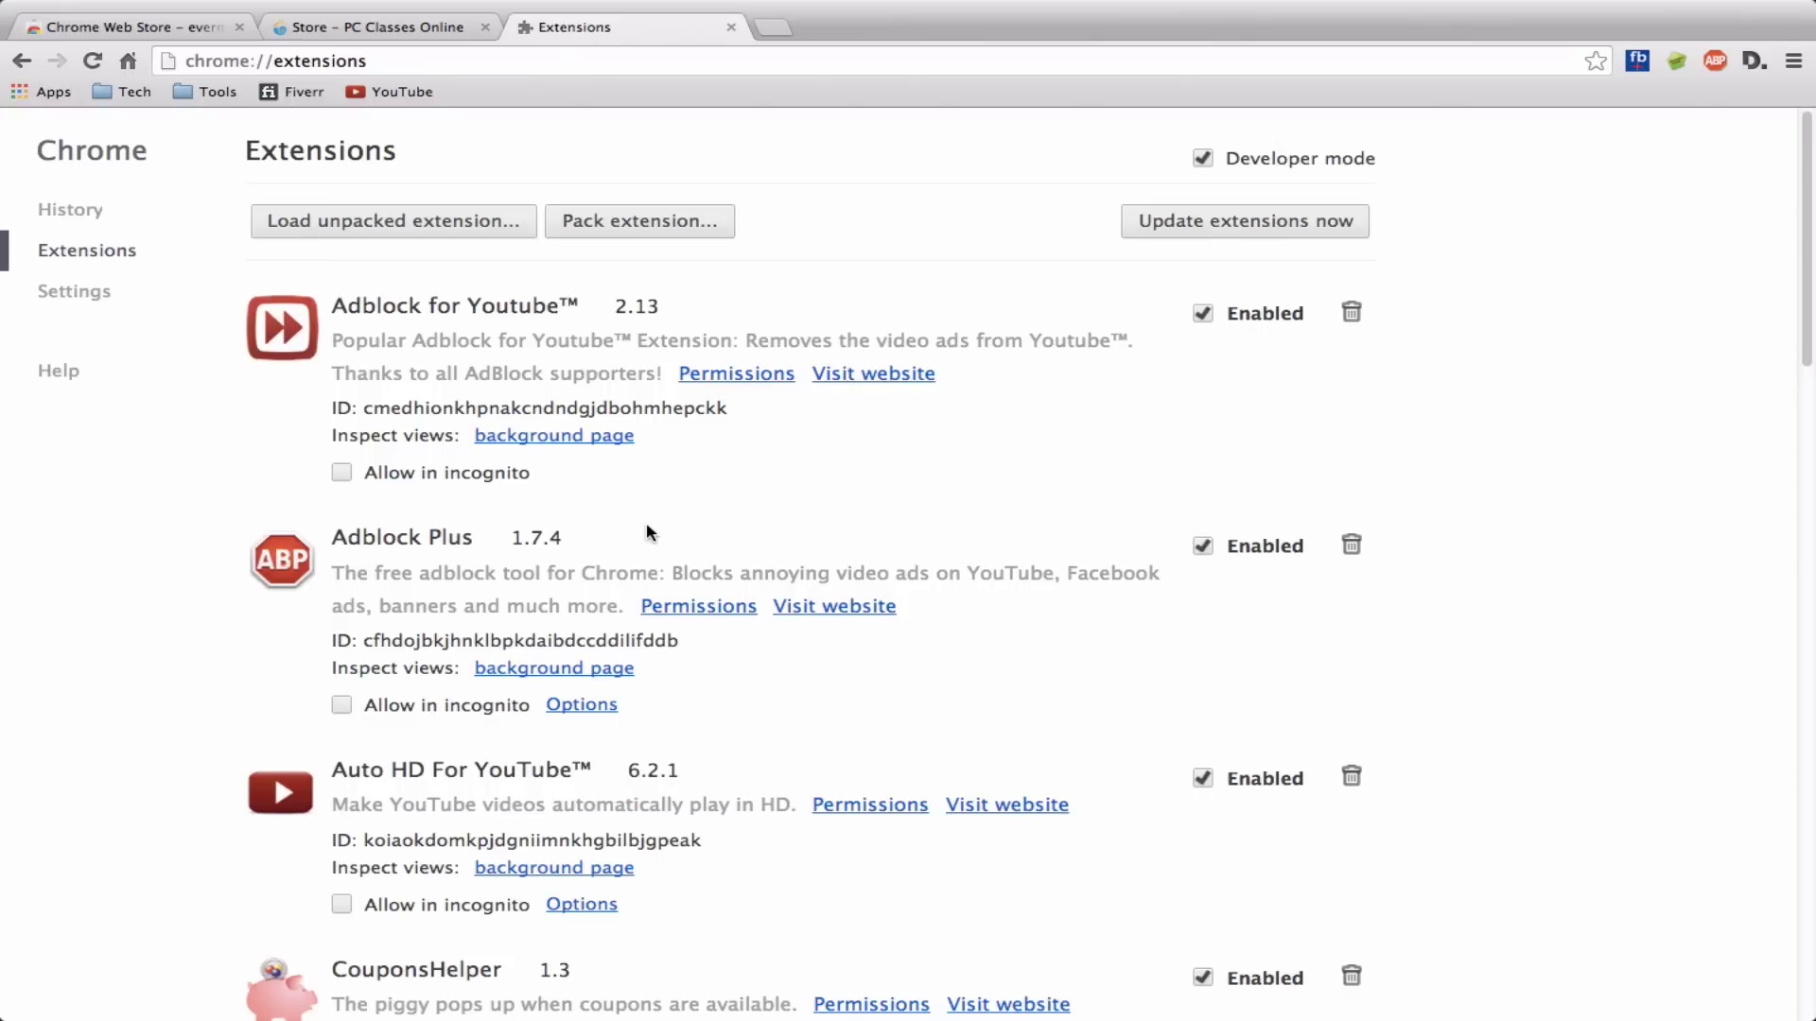
scroll(649, 533, down, 3)
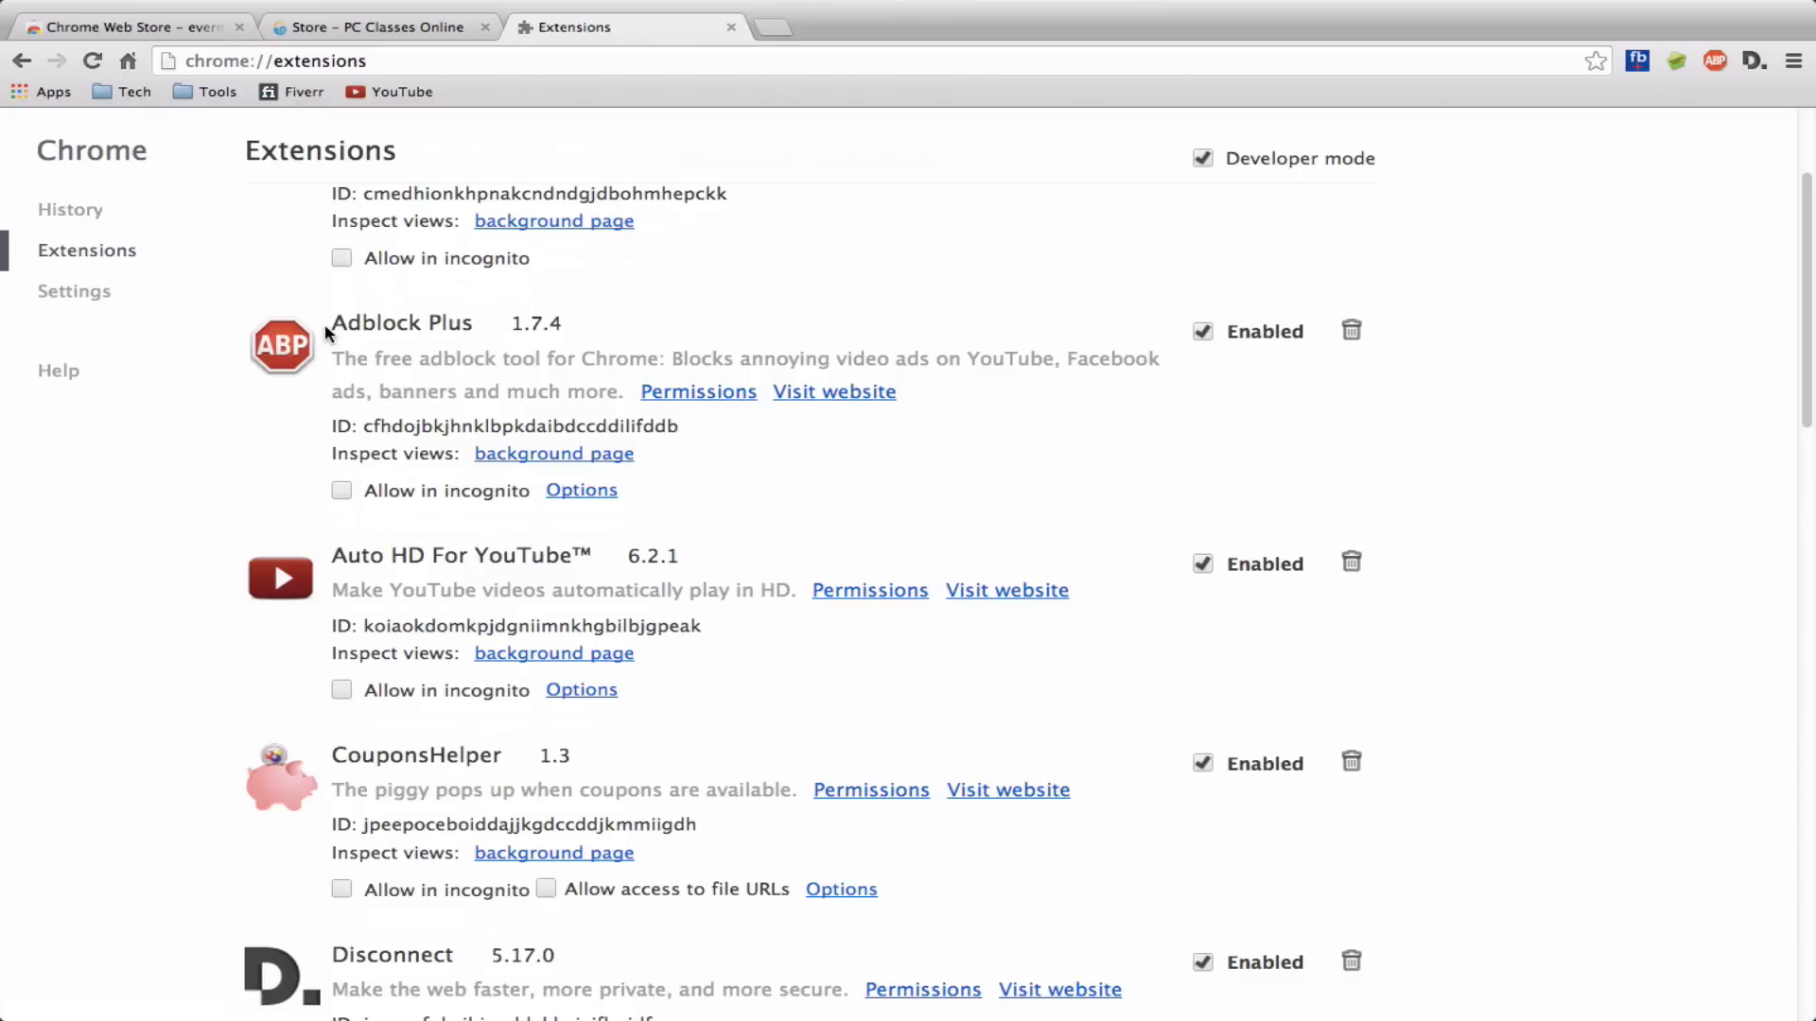
scroll(326, 323, down, 1)
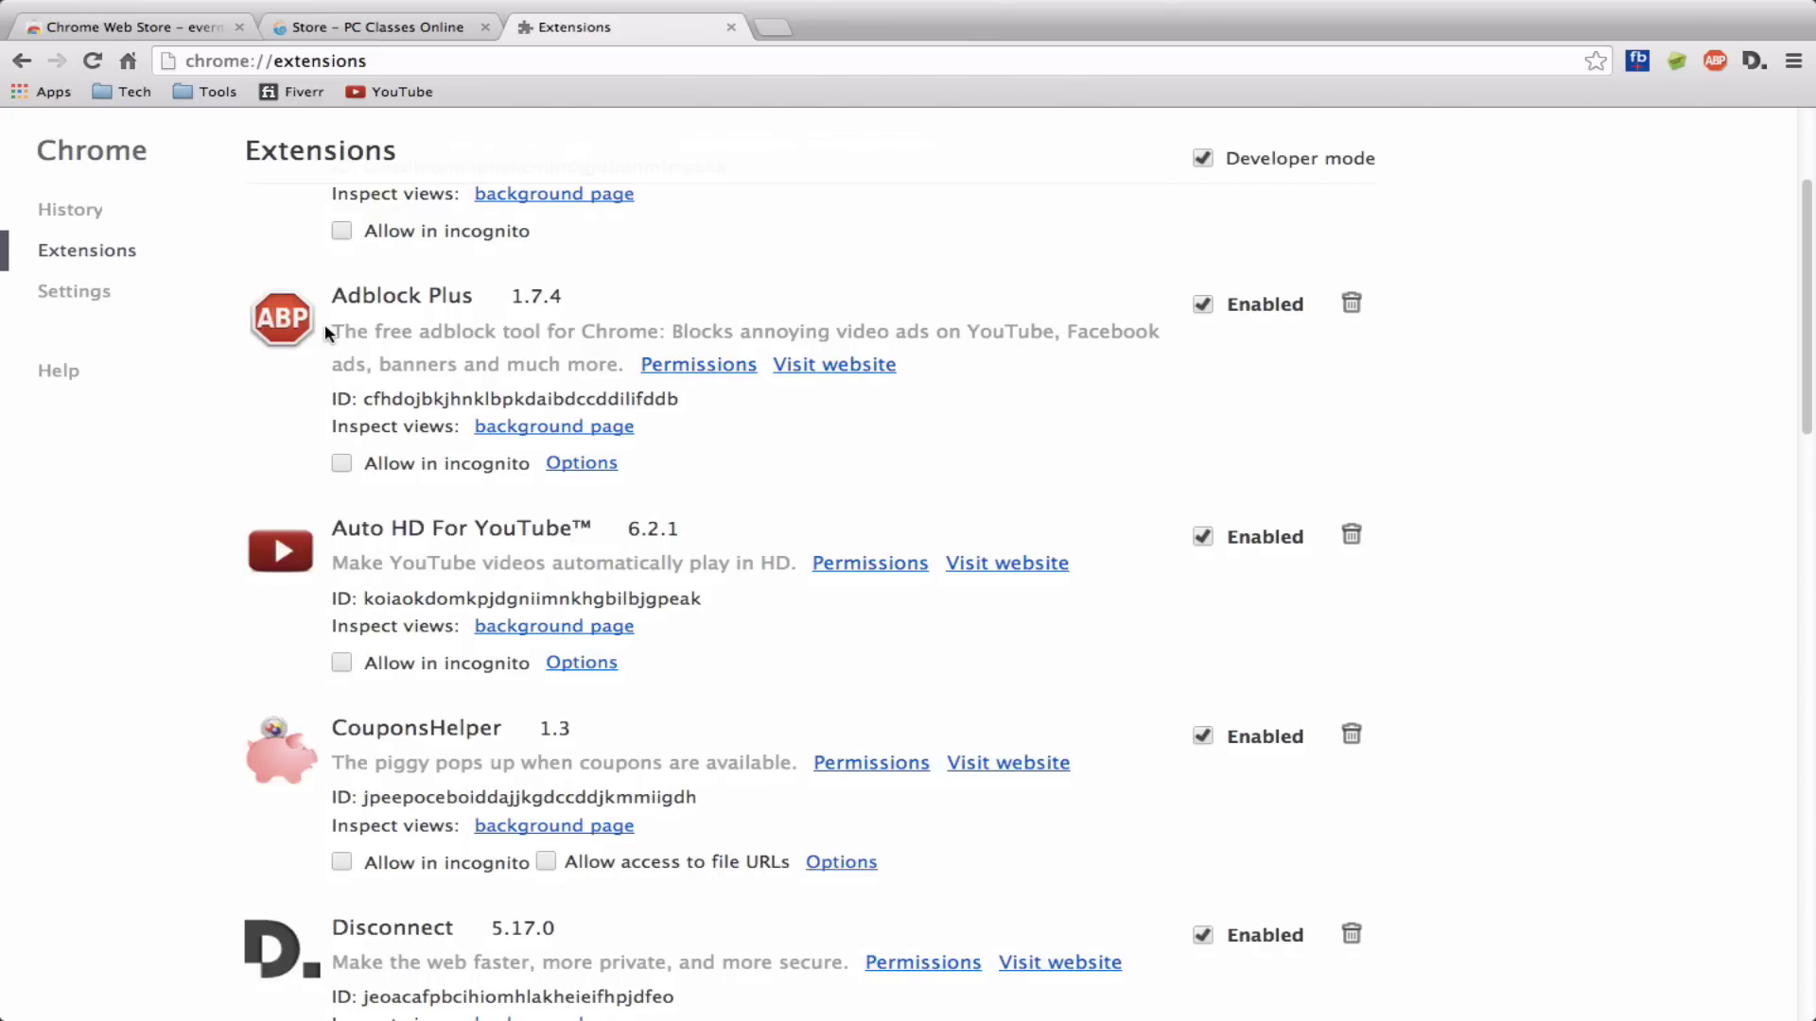
scroll(325, 324, down, 5)
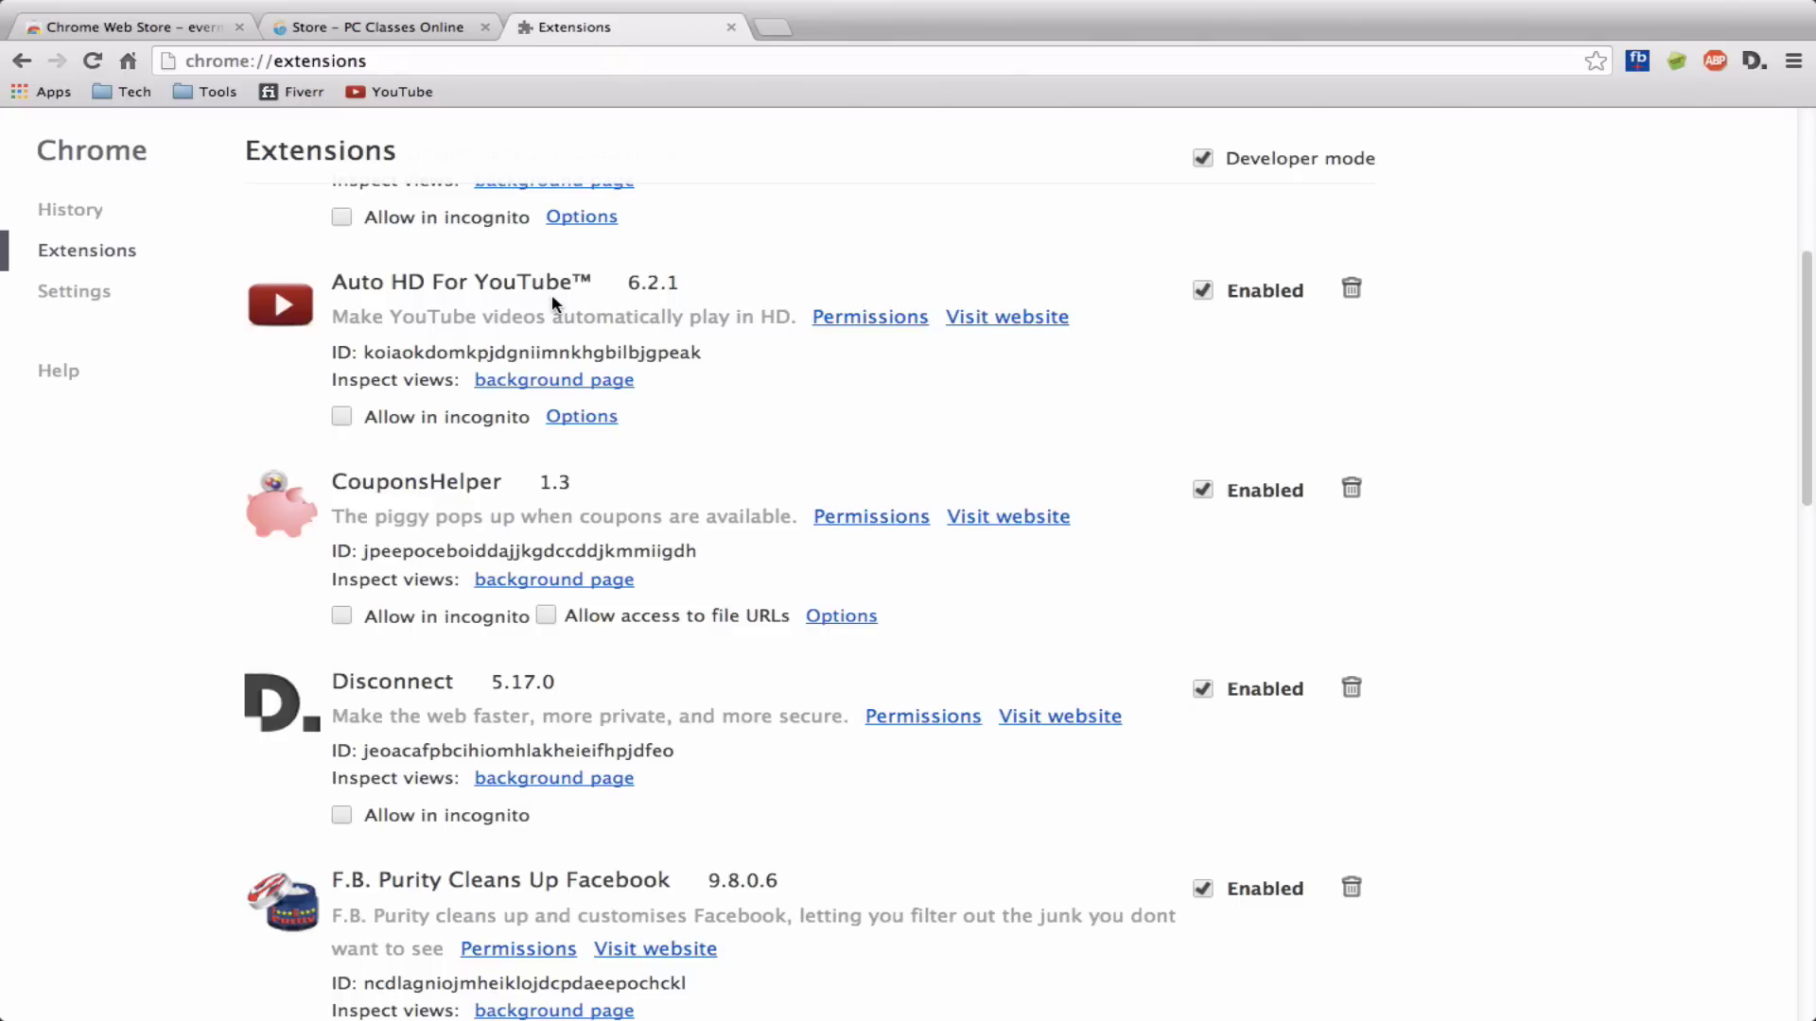
scroll(555, 303, down, 3)
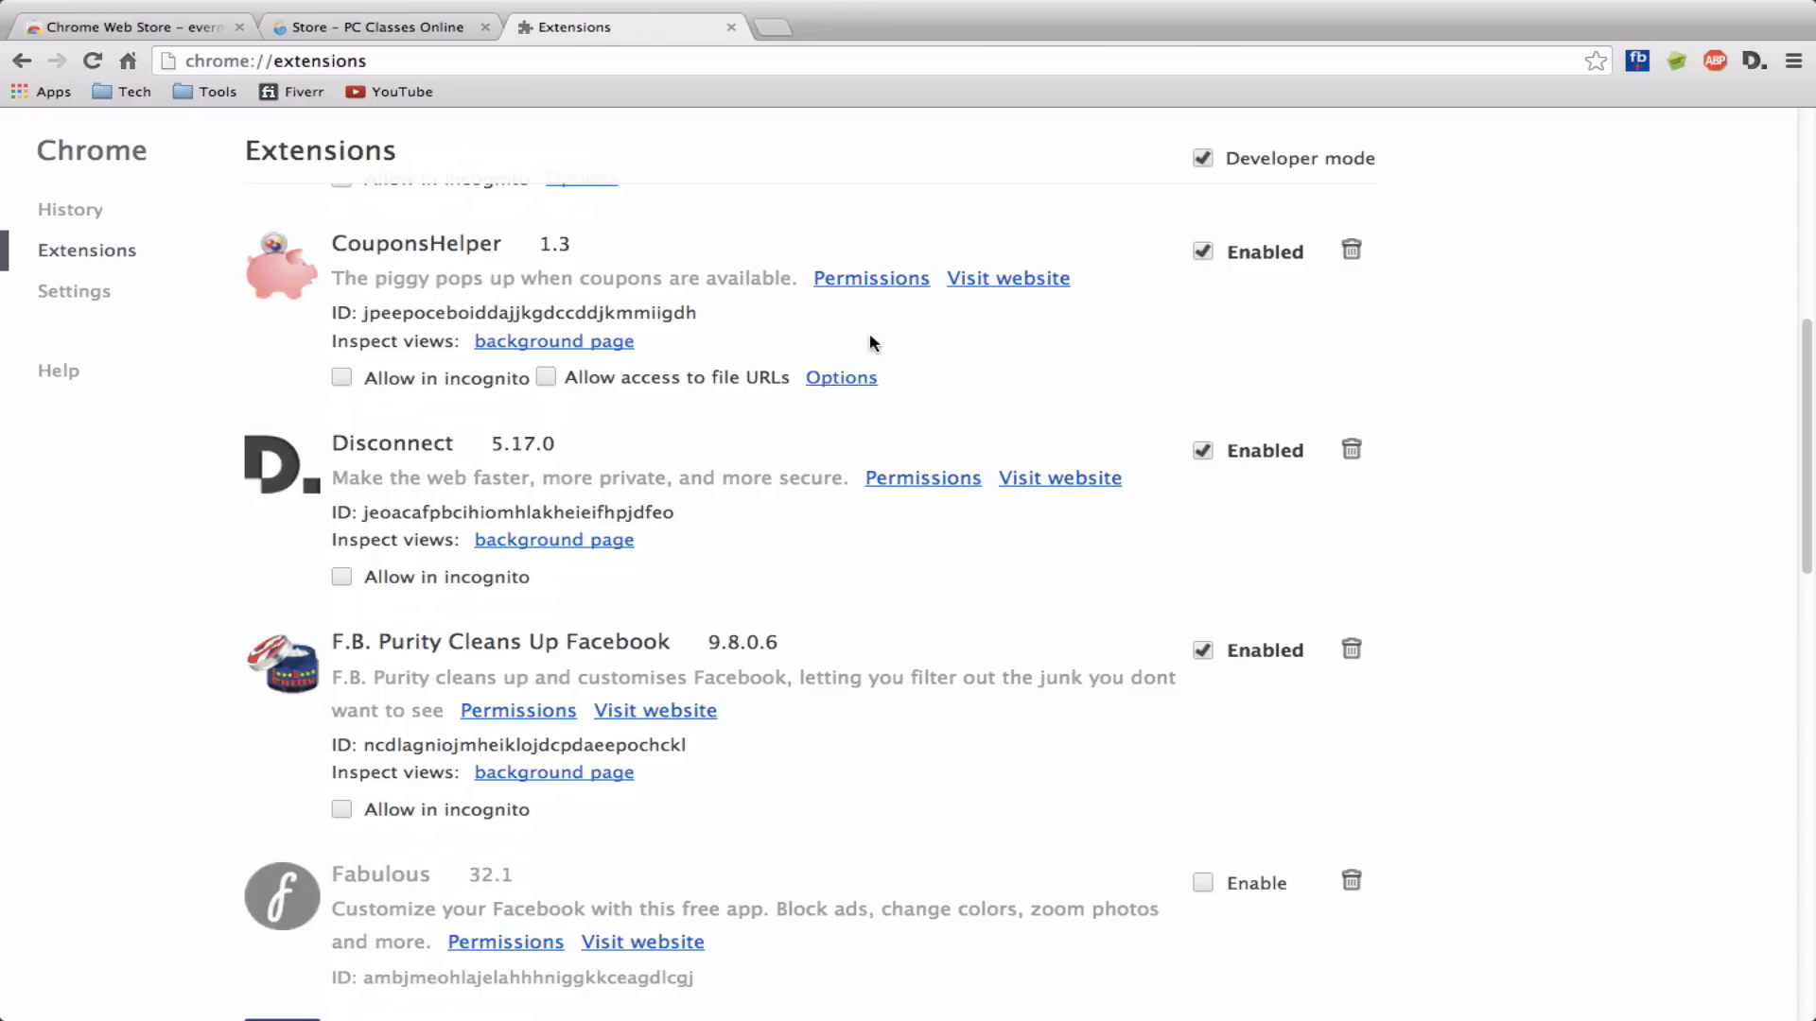
- Check the Disconnect extension's entry and its panel of blocked request categories, and close the panel
scroll(872, 342, down, 3)
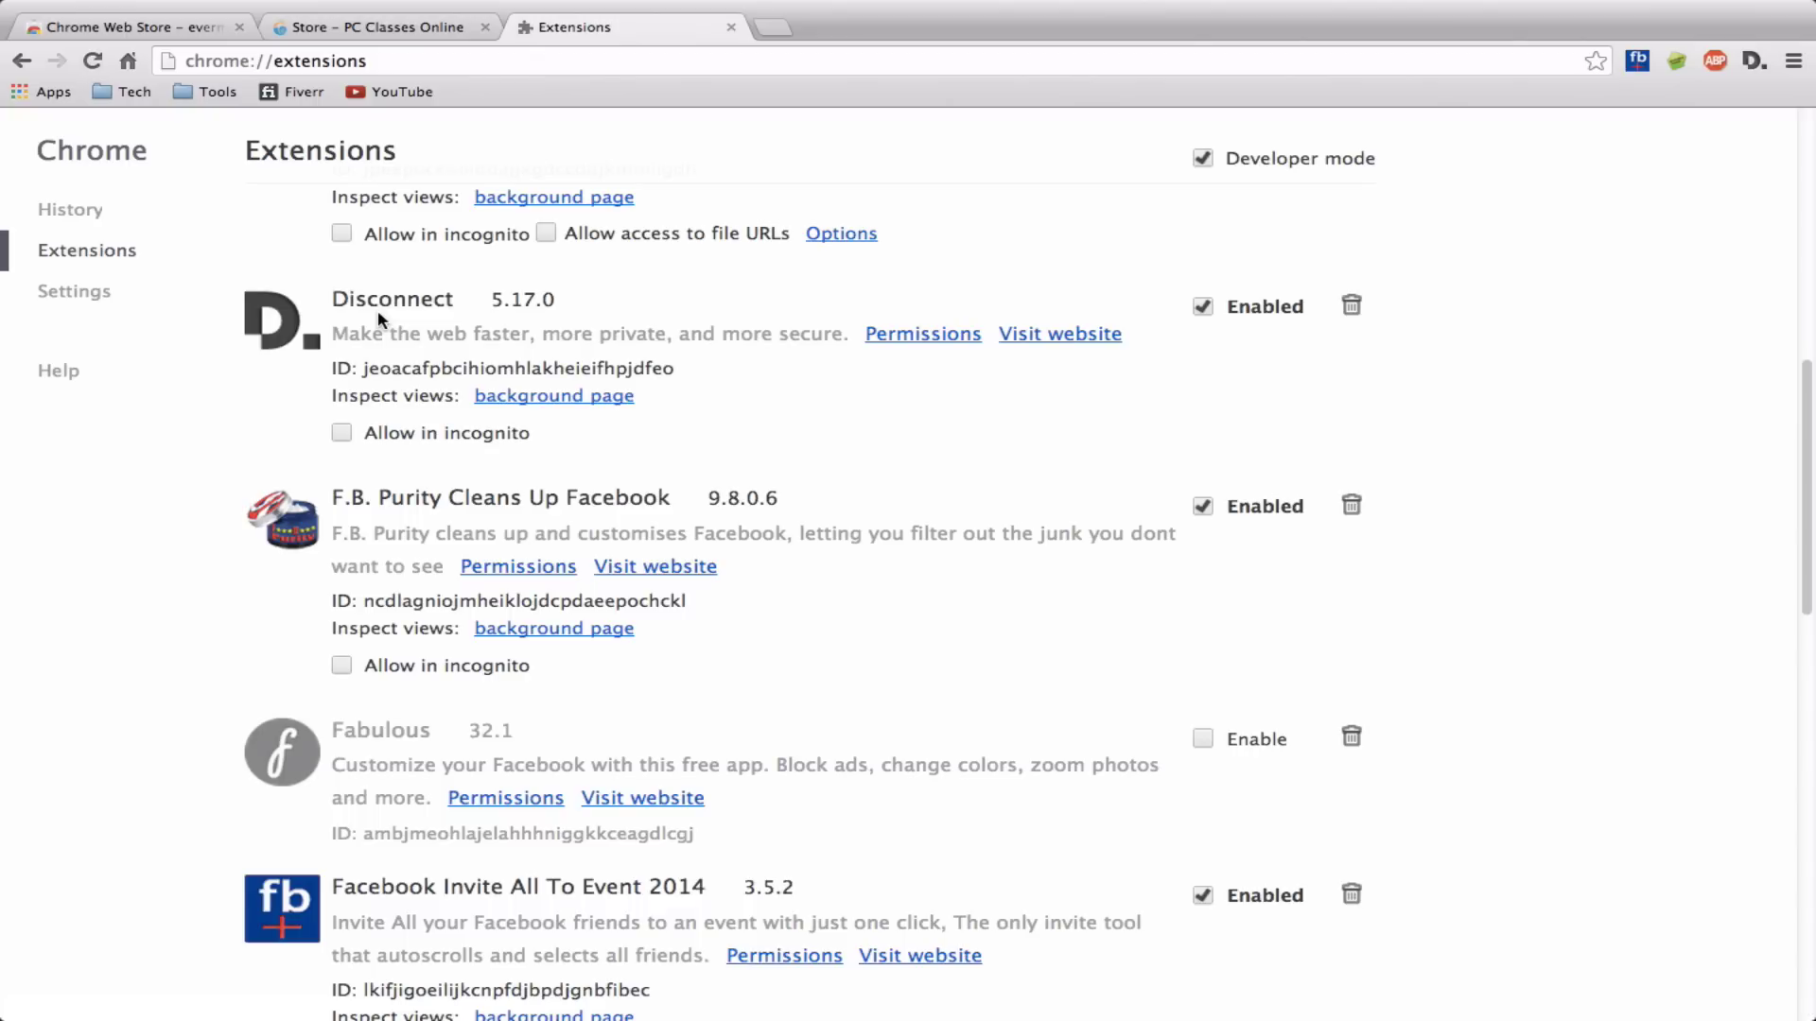
click(1752, 70)
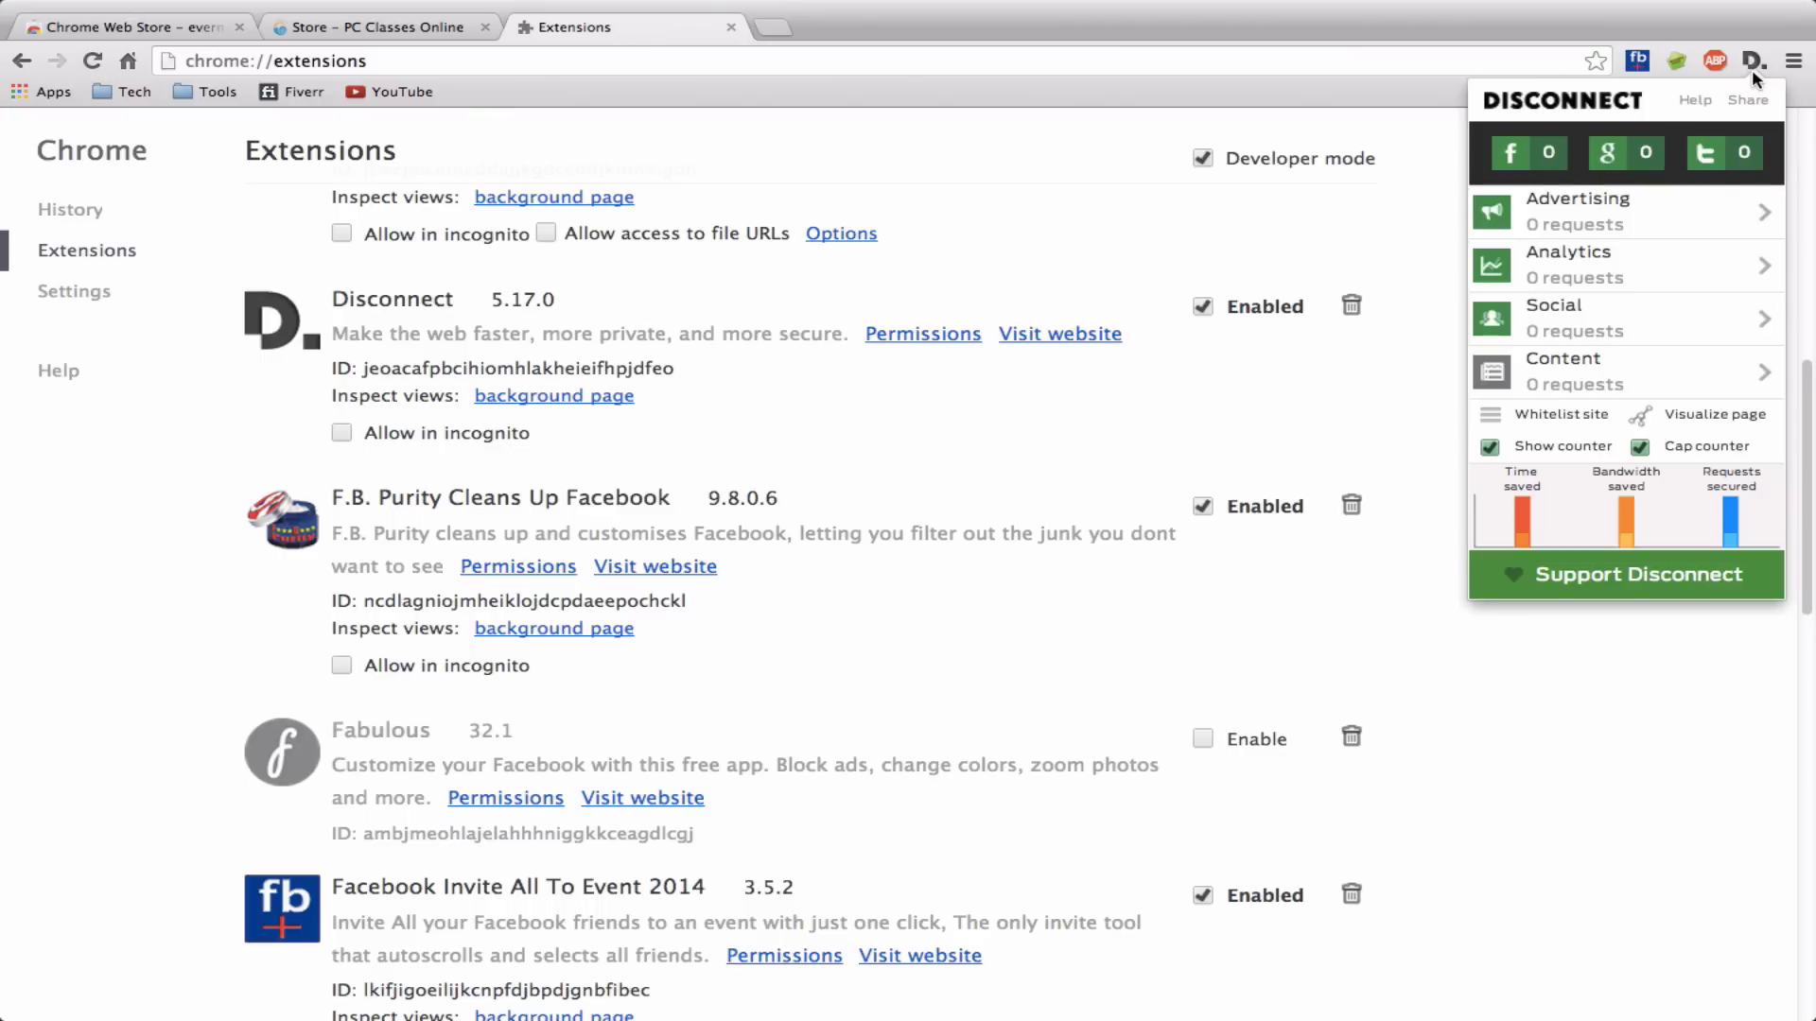
click(893, 394)
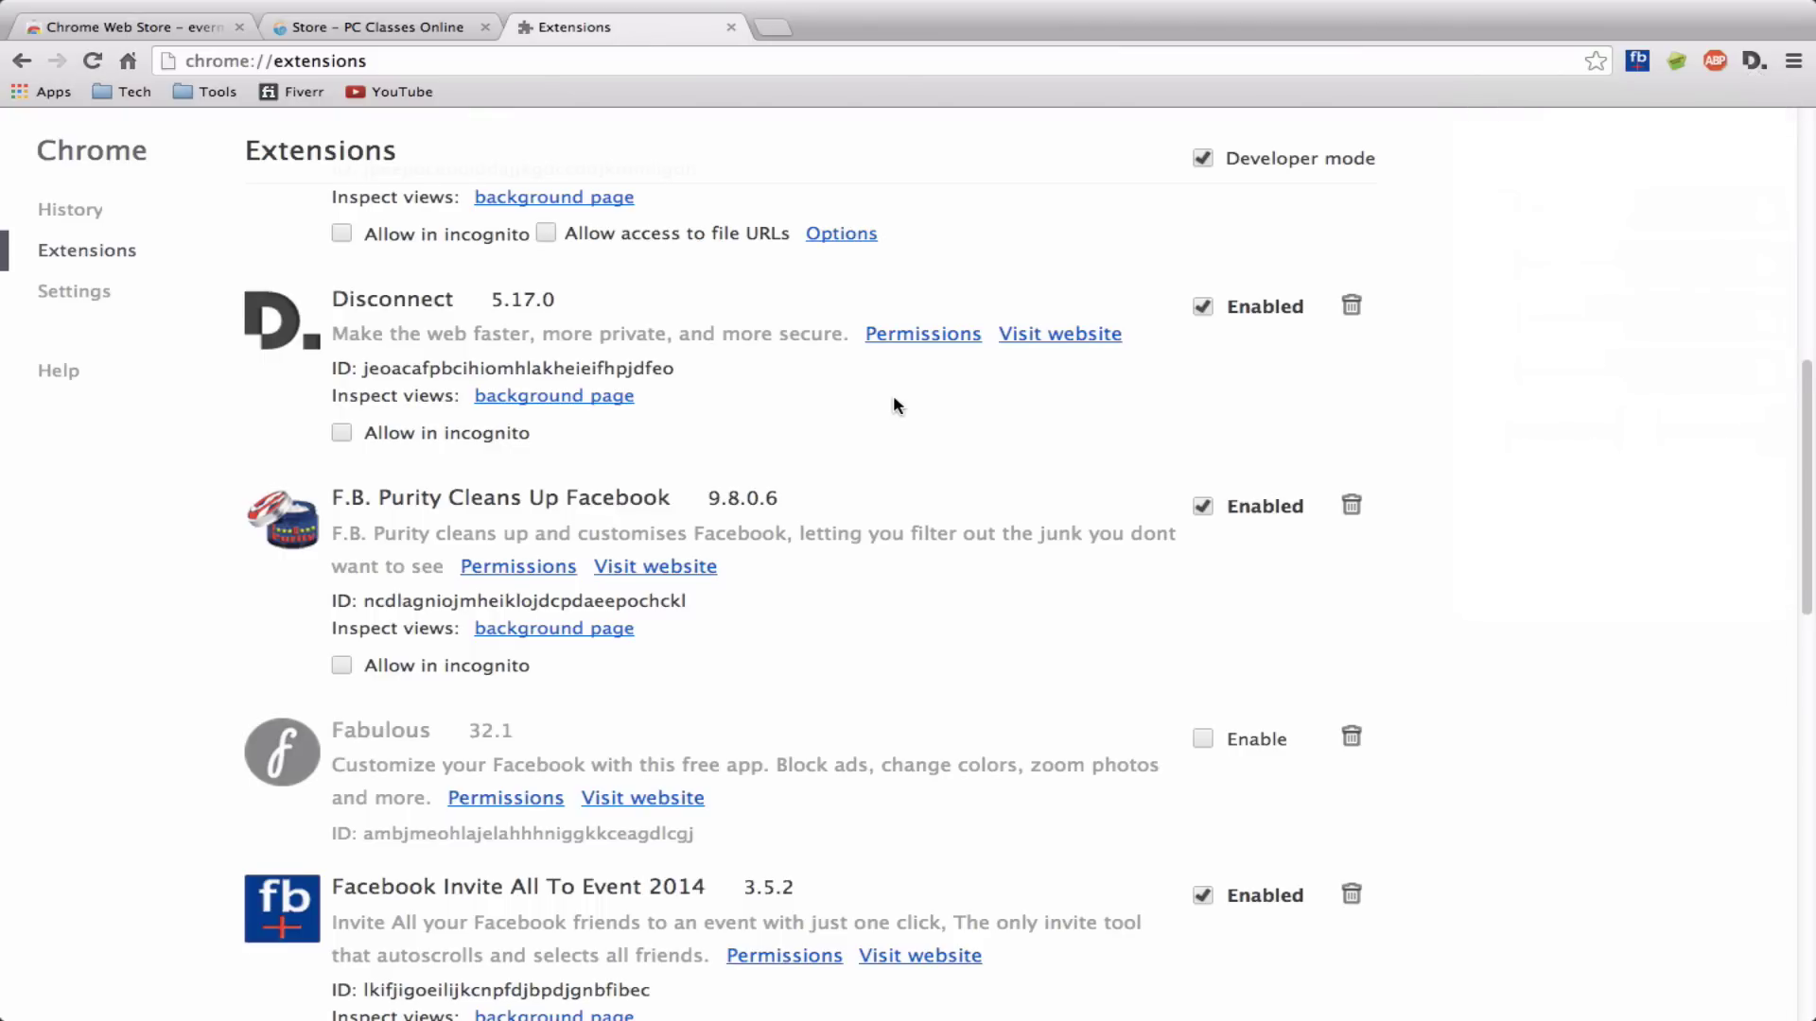
- Look over the remaining installed extensions, from F.B. Purity Cleans Up Facebook through Speed Dial
scroll(893, 394, down, 3)
scroll(896, 404, down, 2)
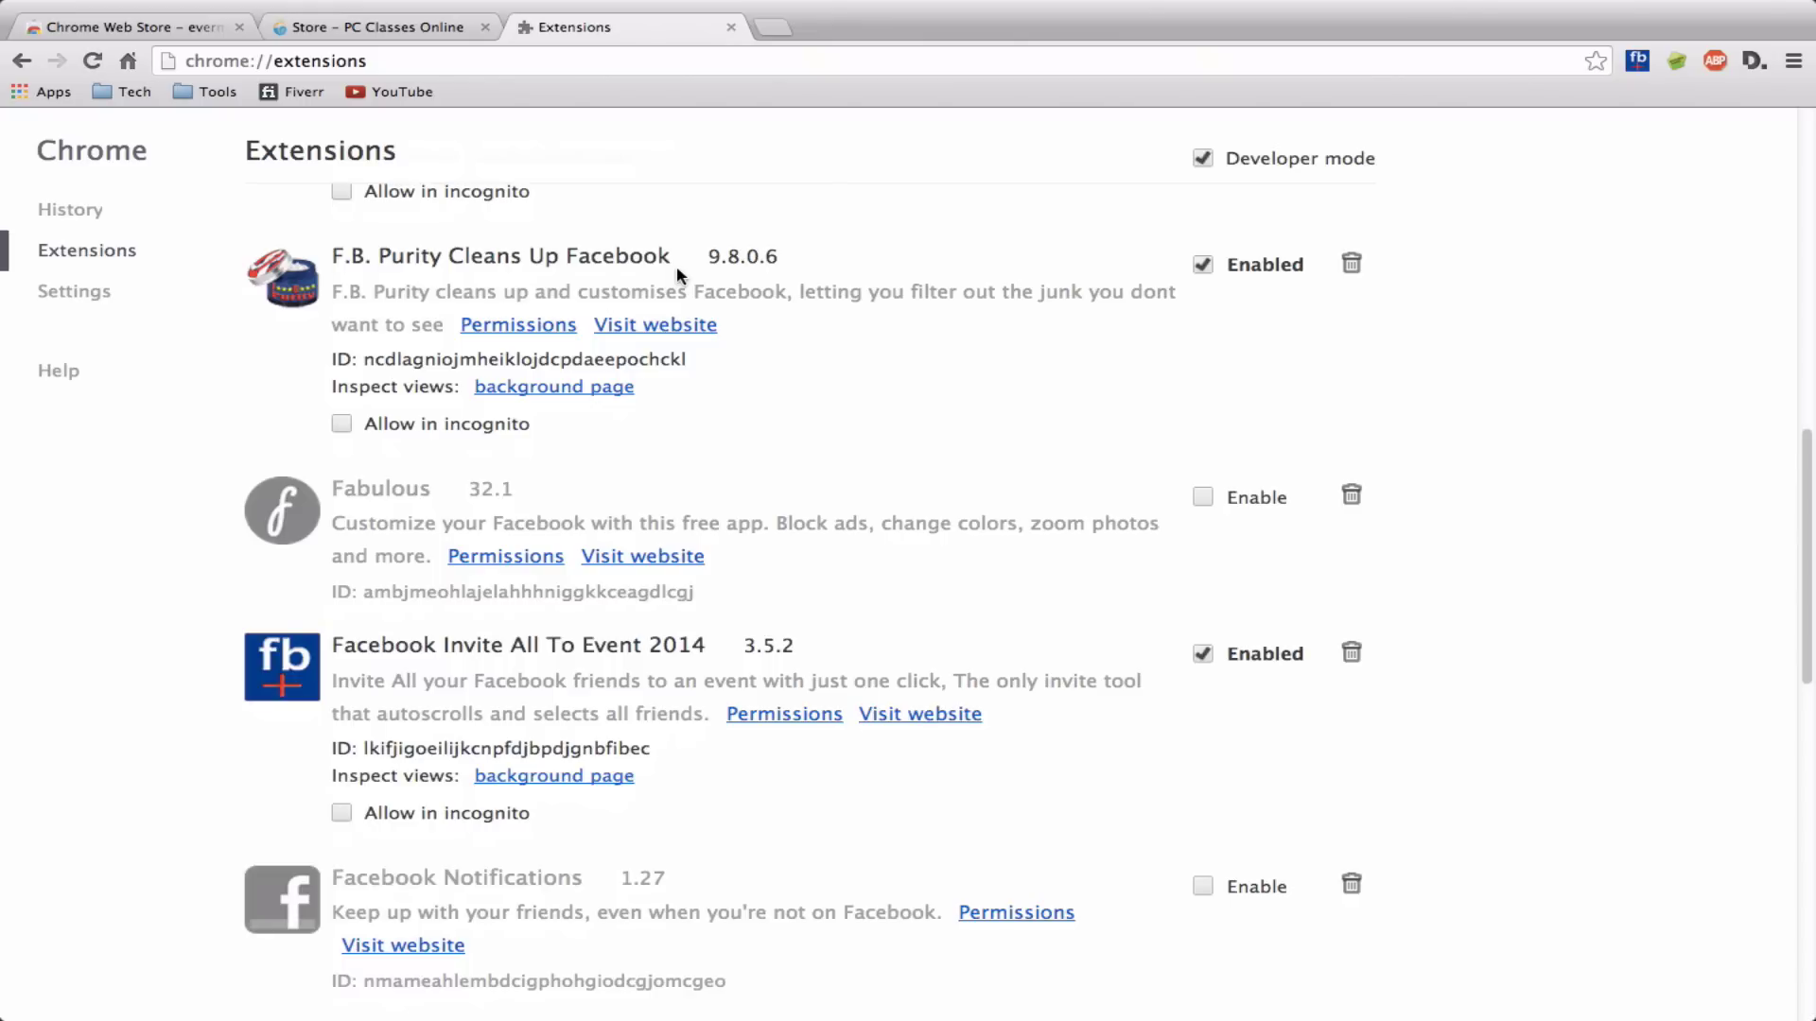
scroll(677, 274, down, 5)
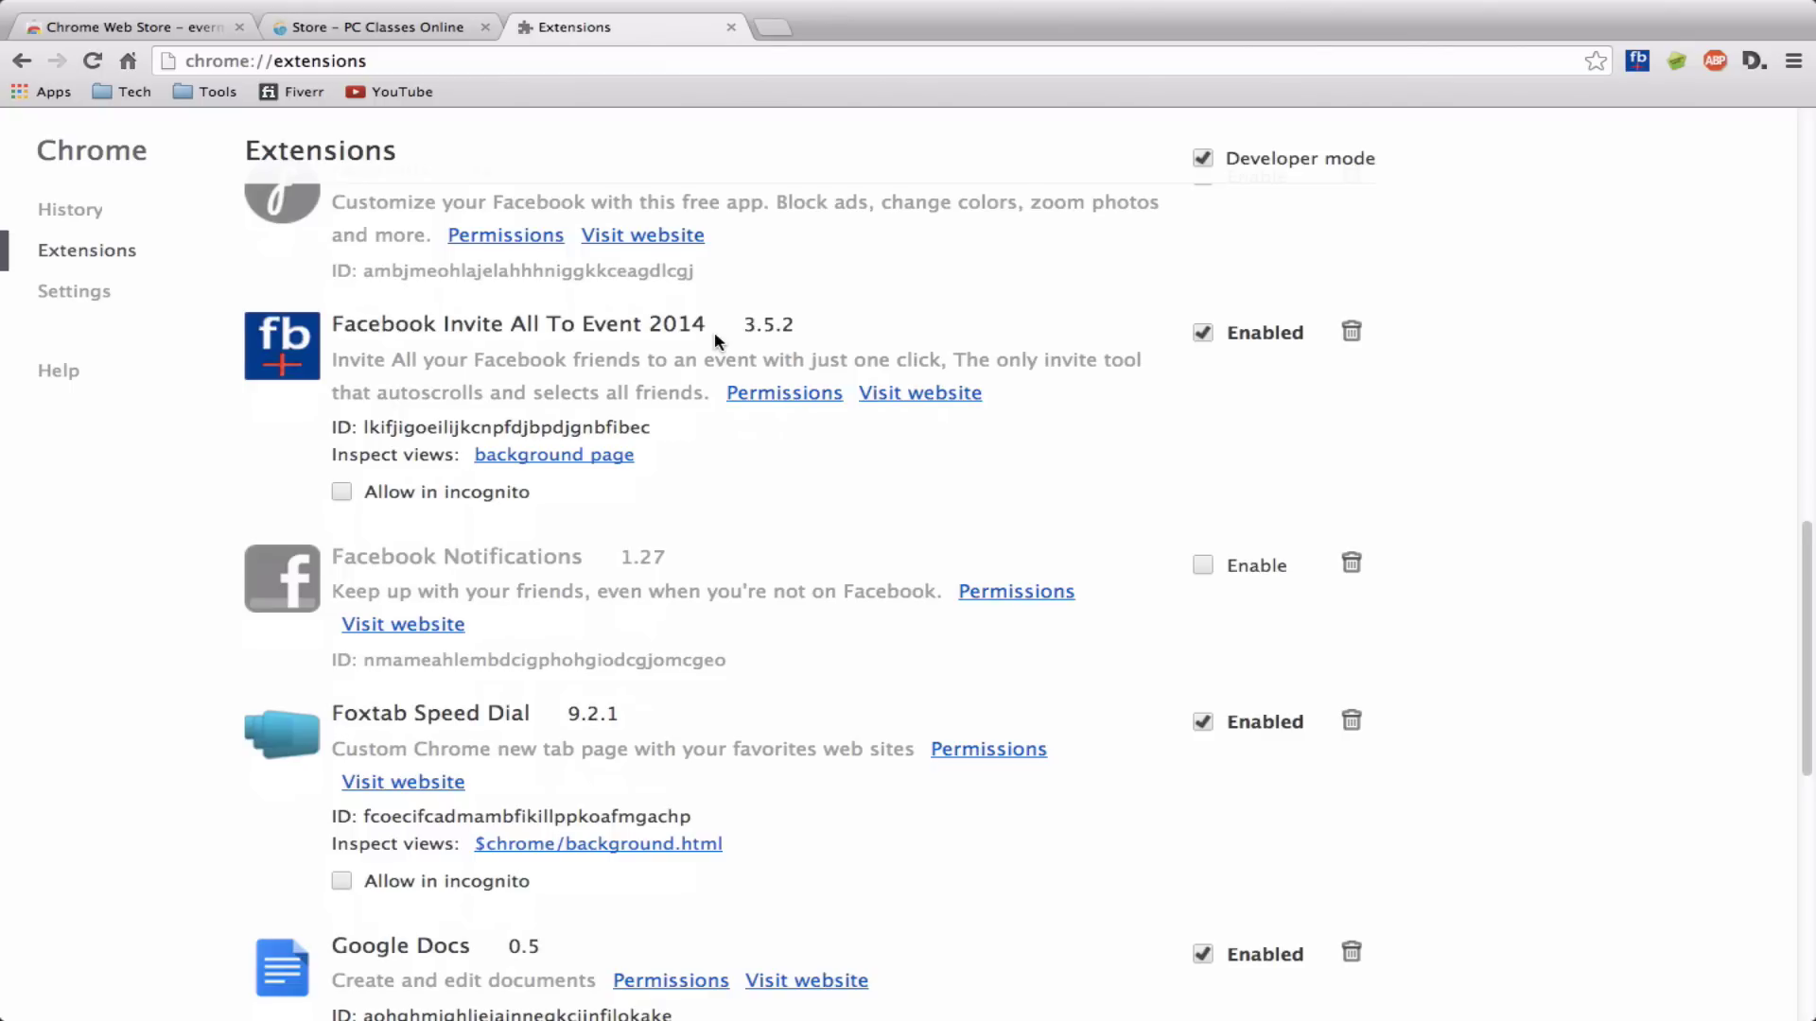
scroll(714, 335, down, 5)
scroll(714, 341, down, 3)
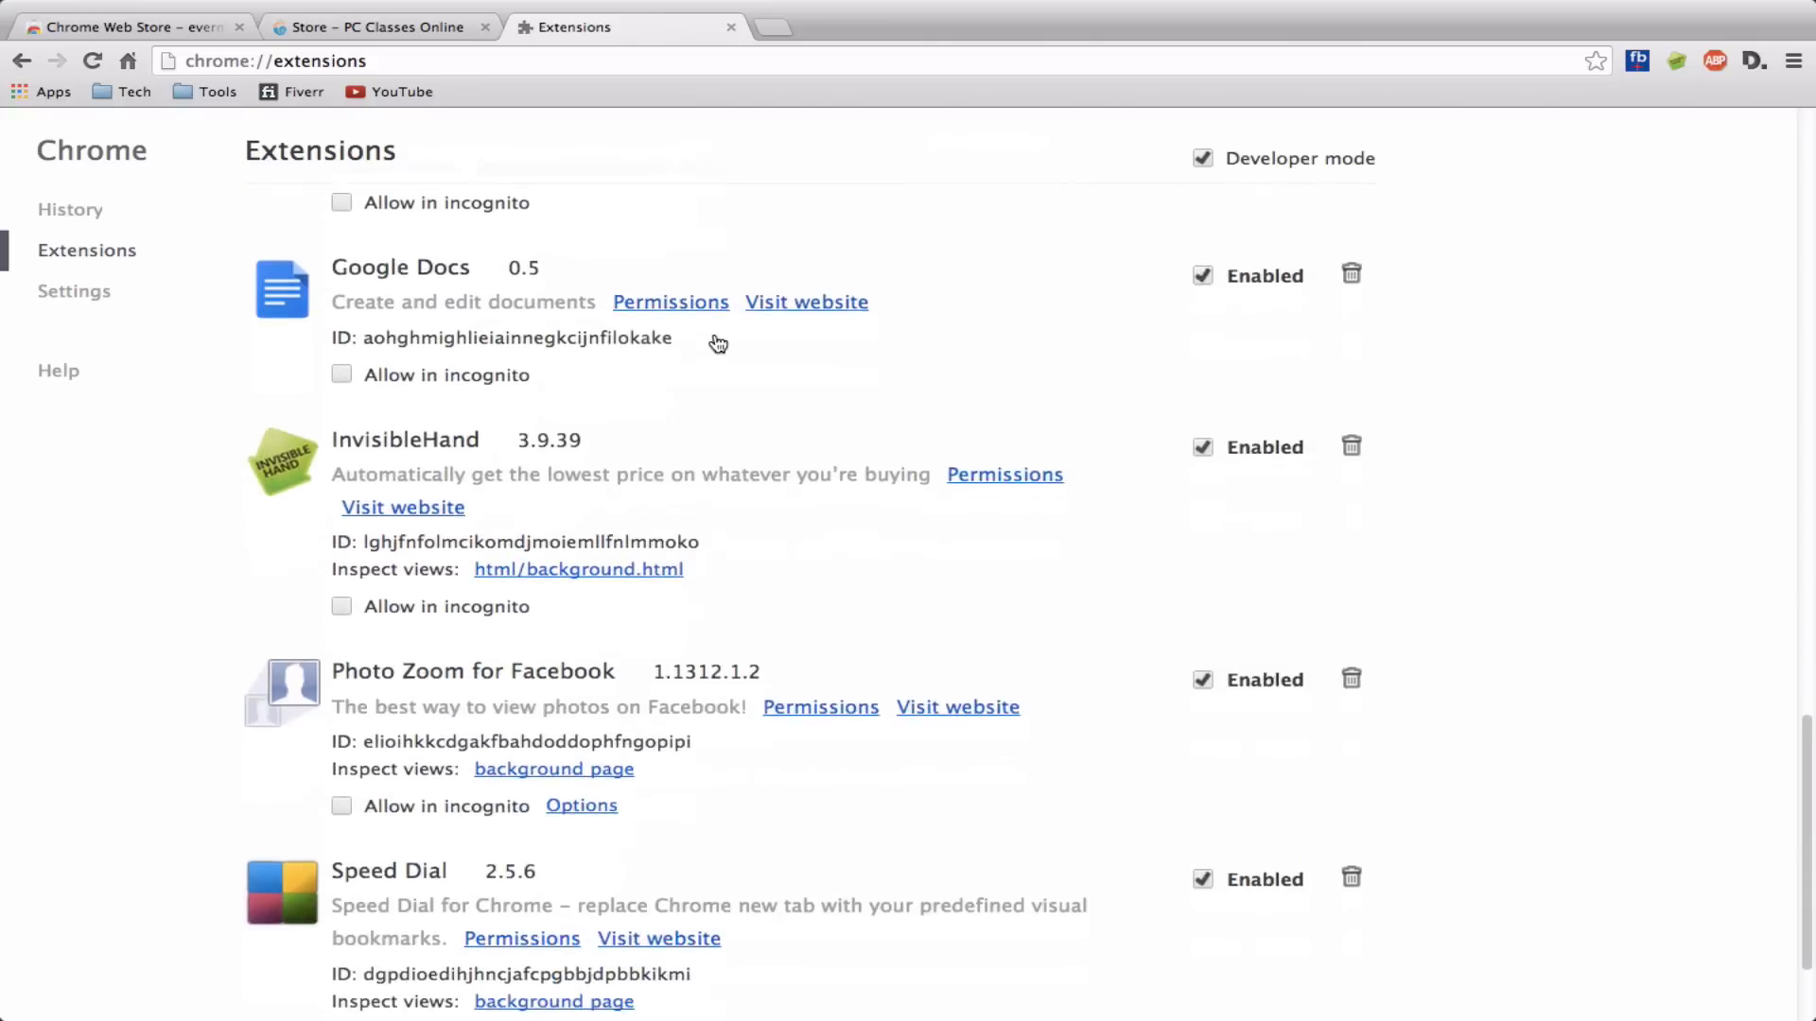
scroll(714, 341, down, 1)
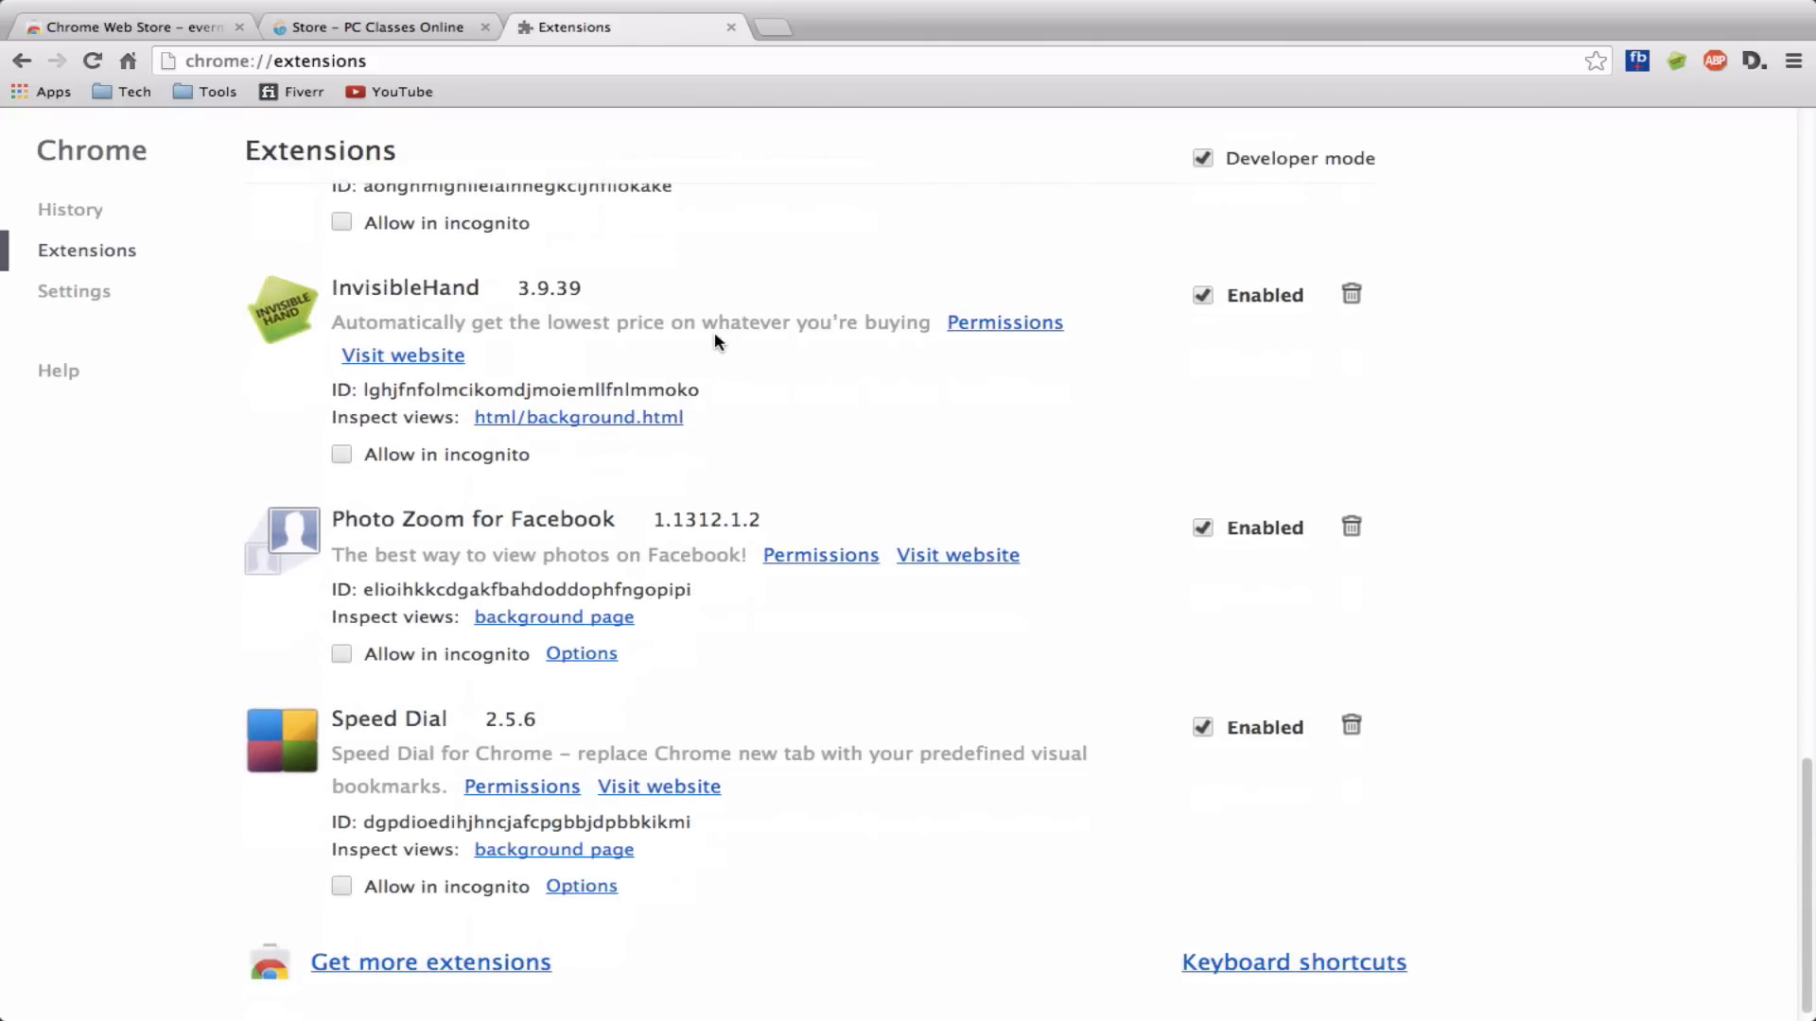
scroll(713, 340, down, 1)
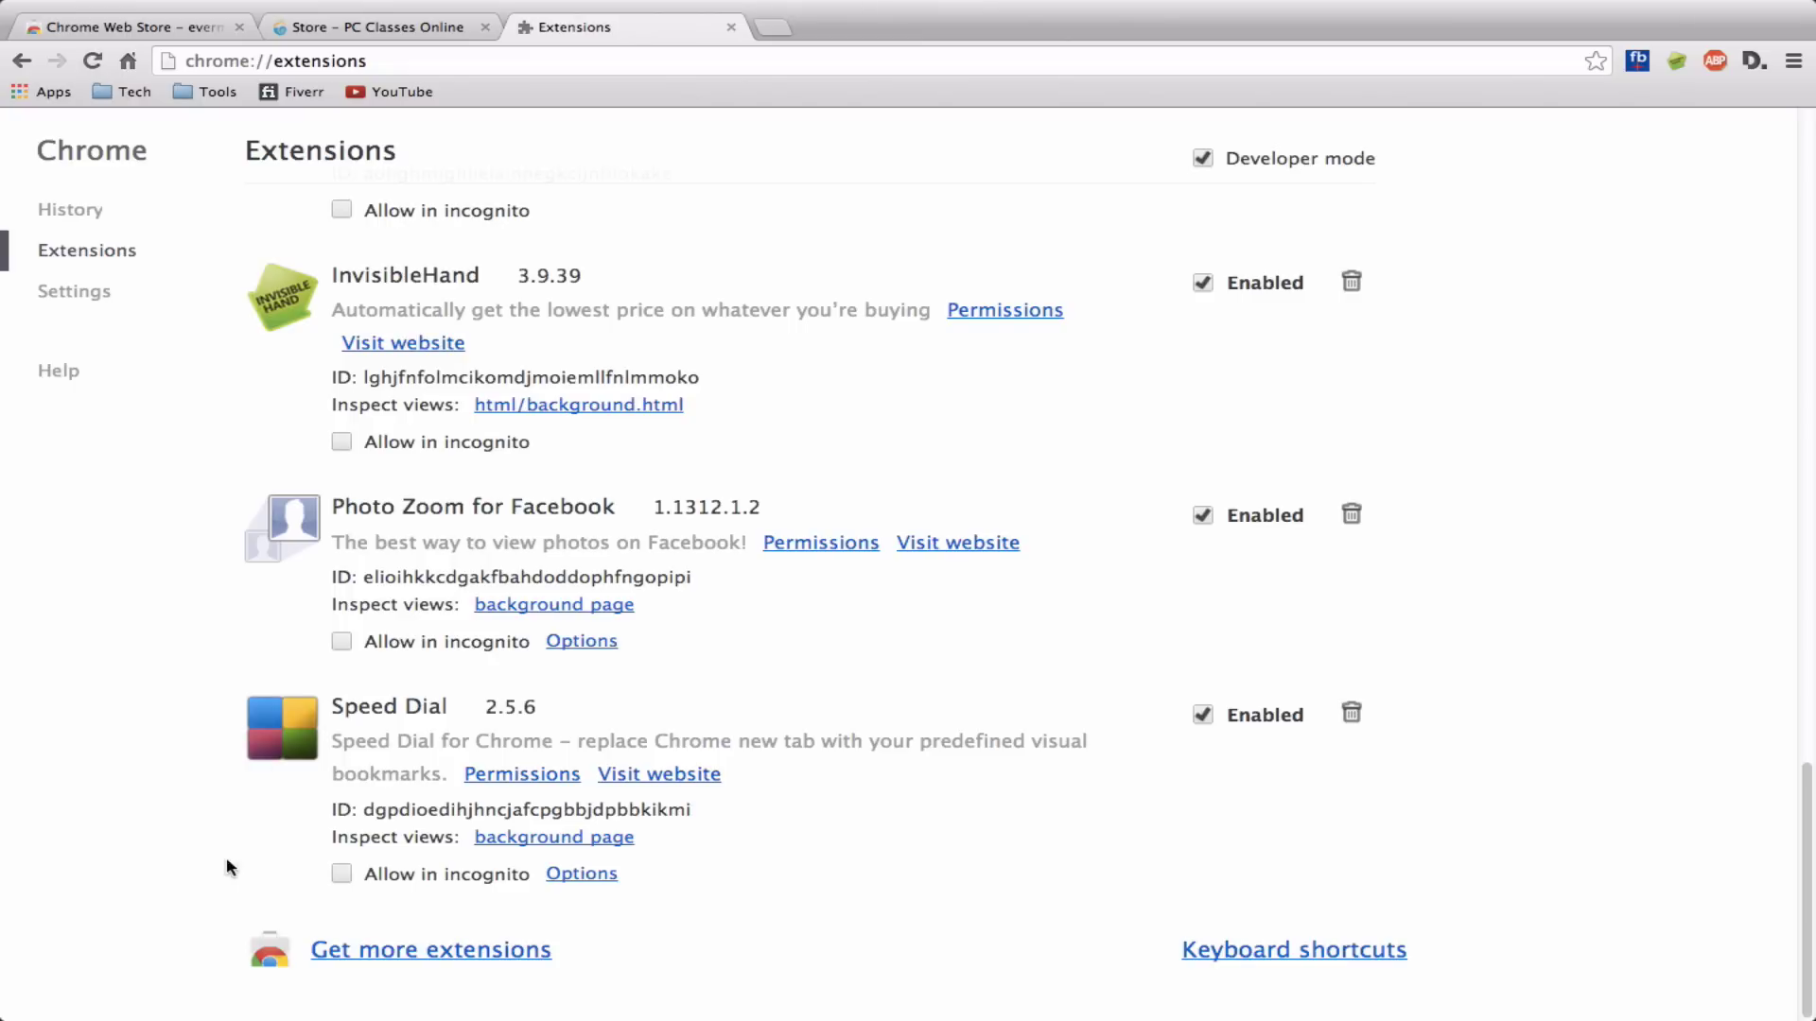
- Open the Chrome Web Store from the extensions list to get more extensions and search it for "google drive"
click(442, 954)
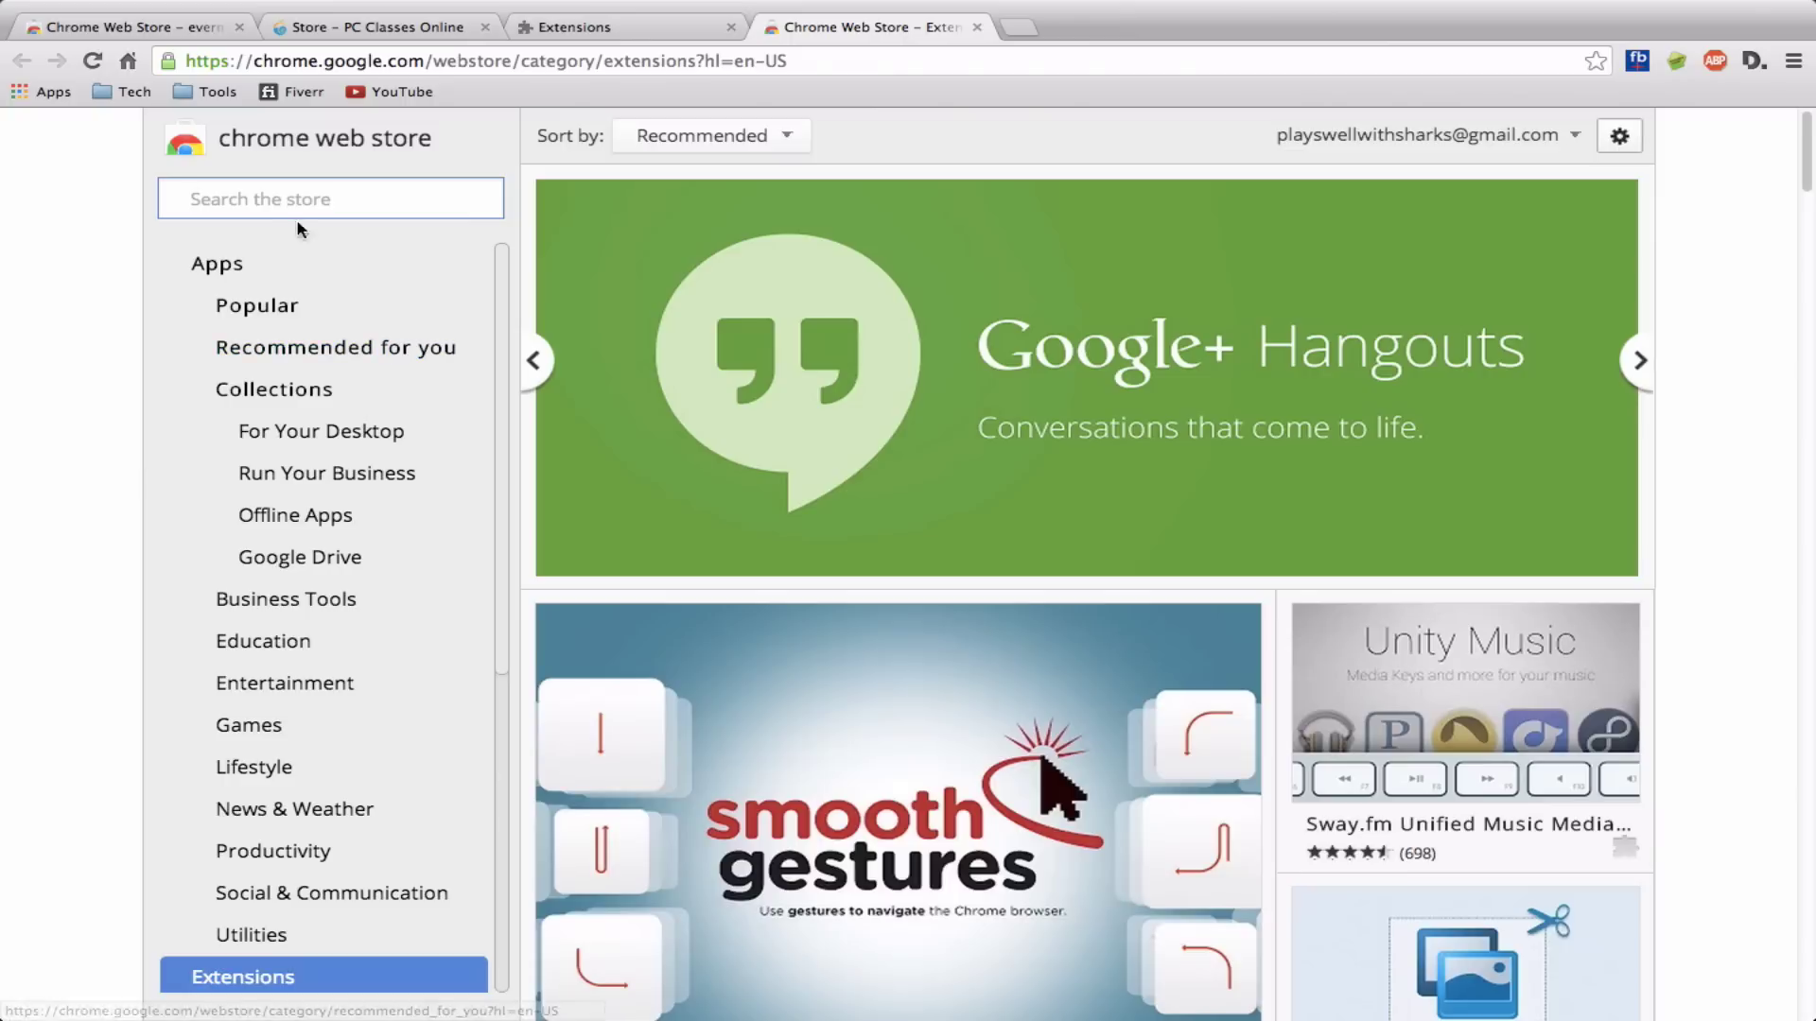
click(344, 205)
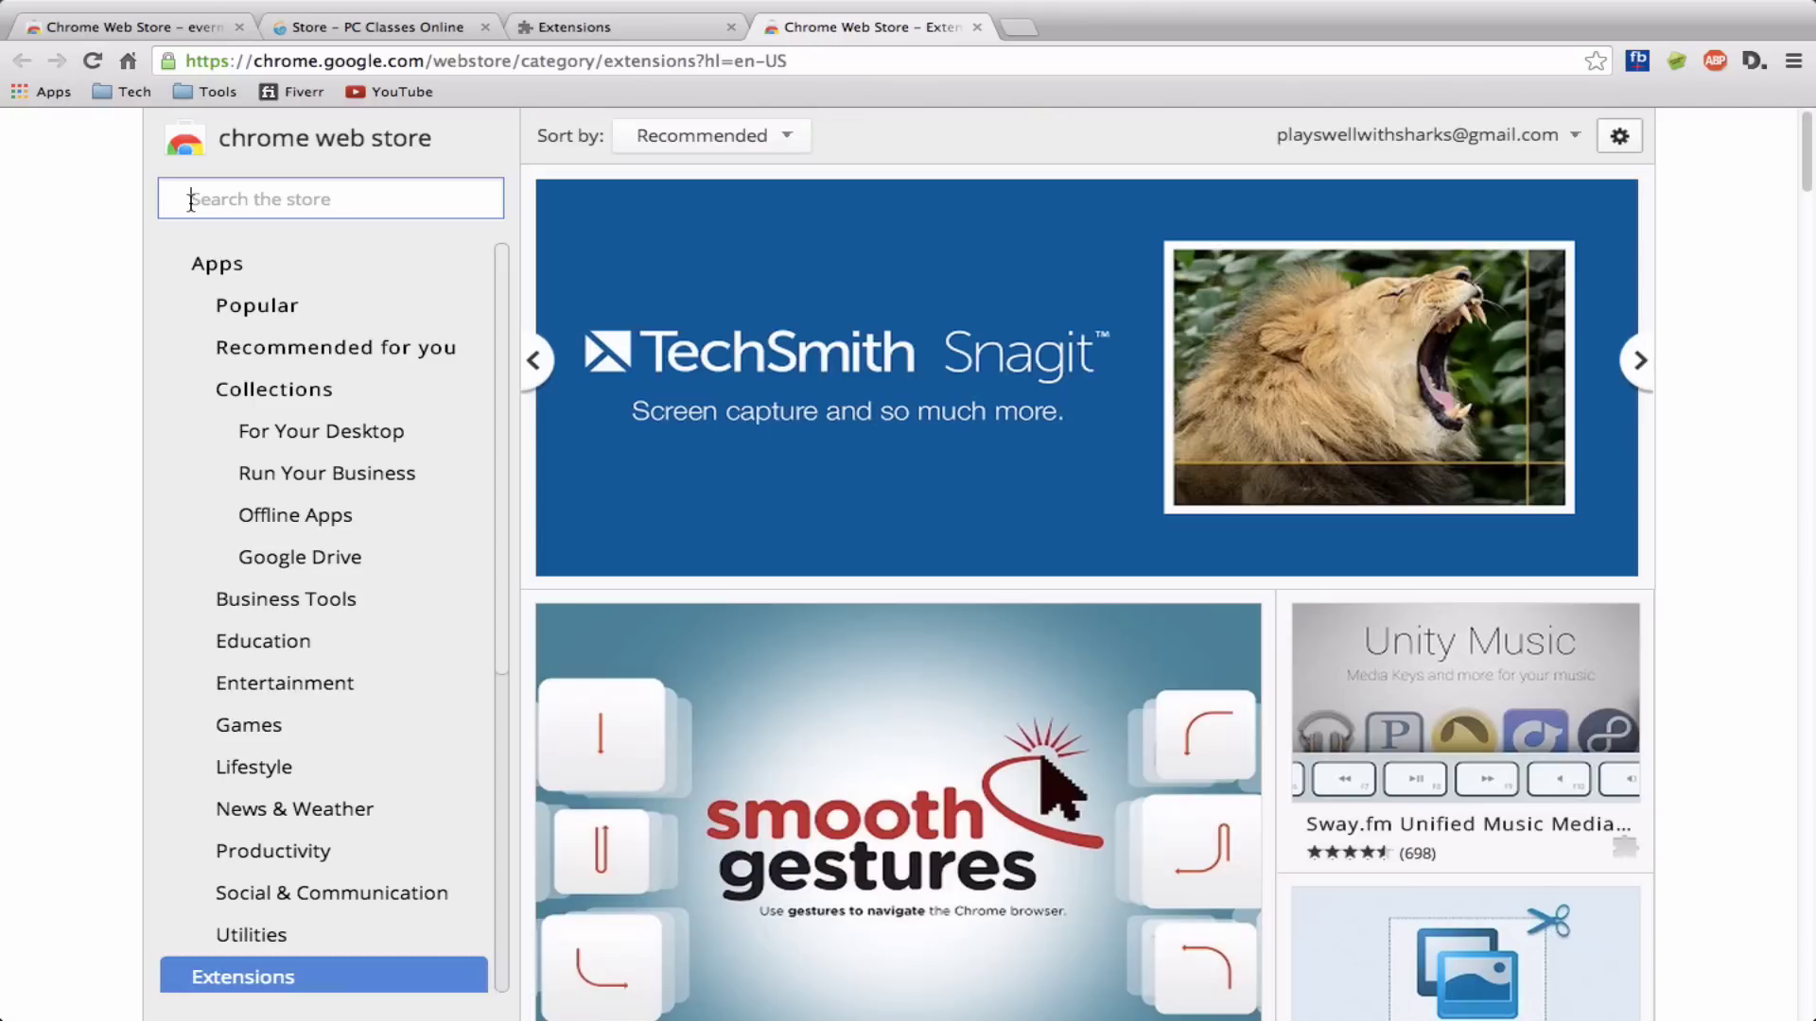
text(google drive)
key(Return)
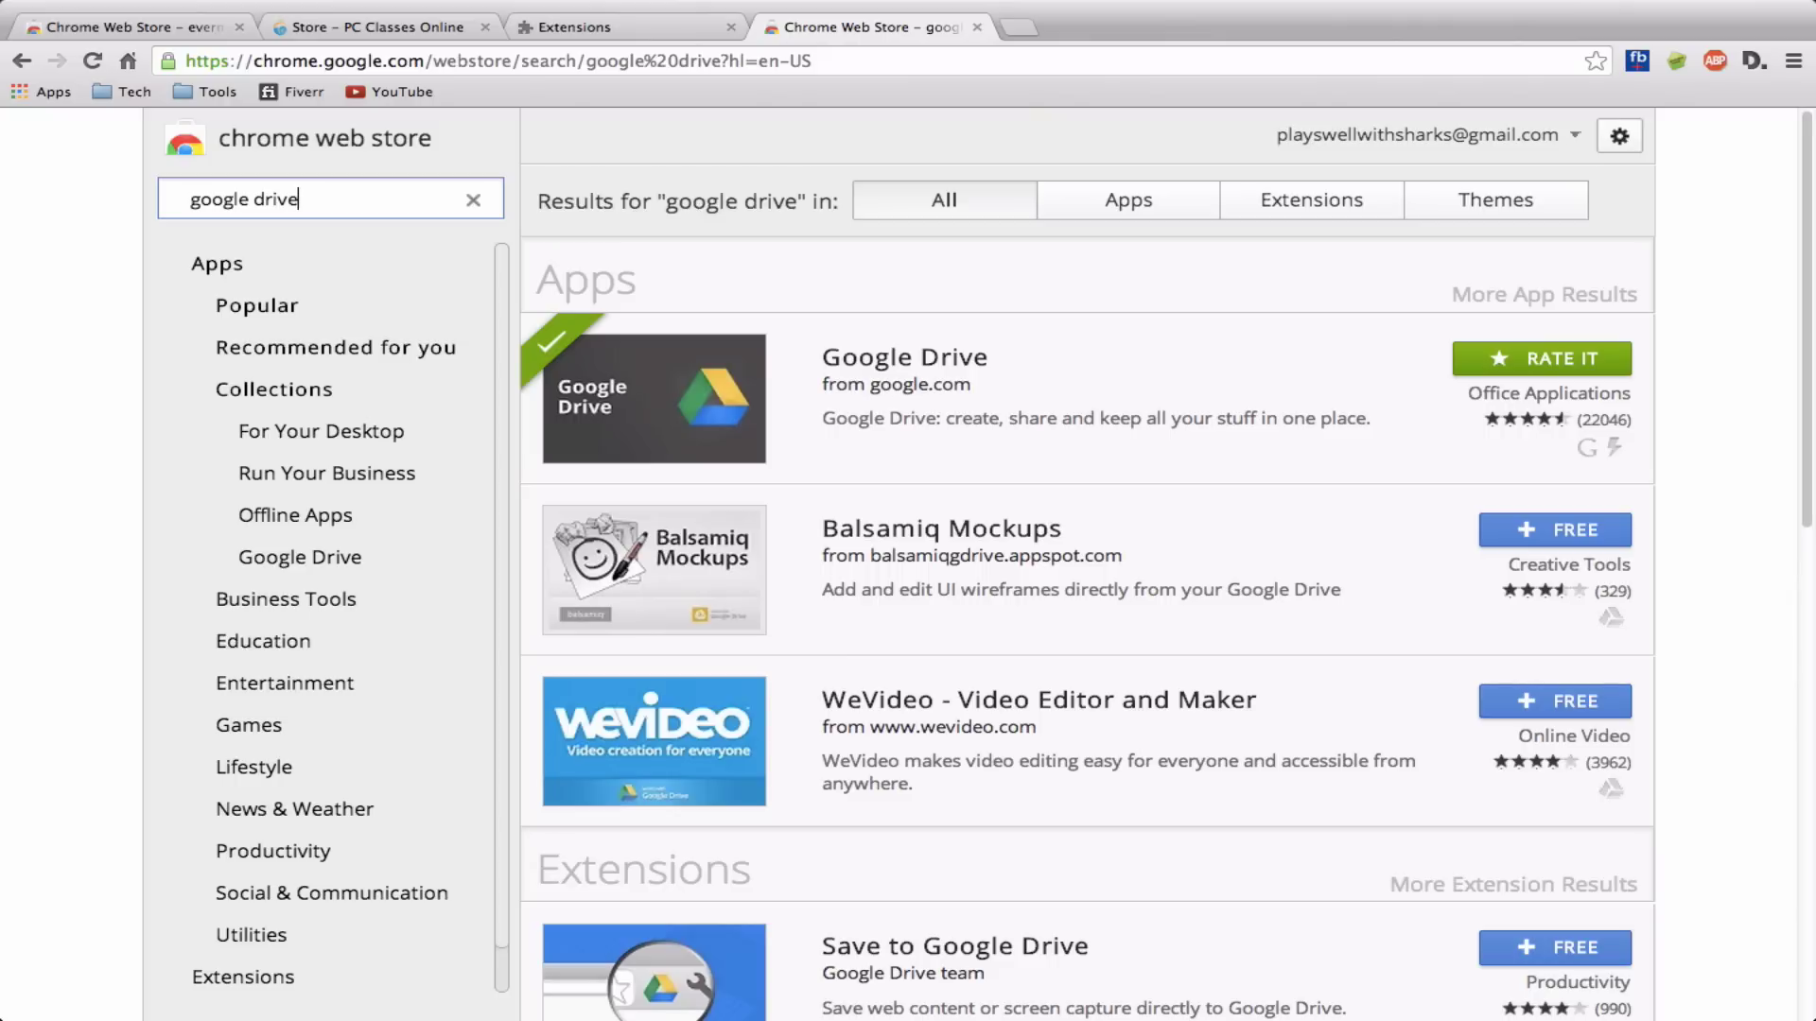
key(ctrl+a)
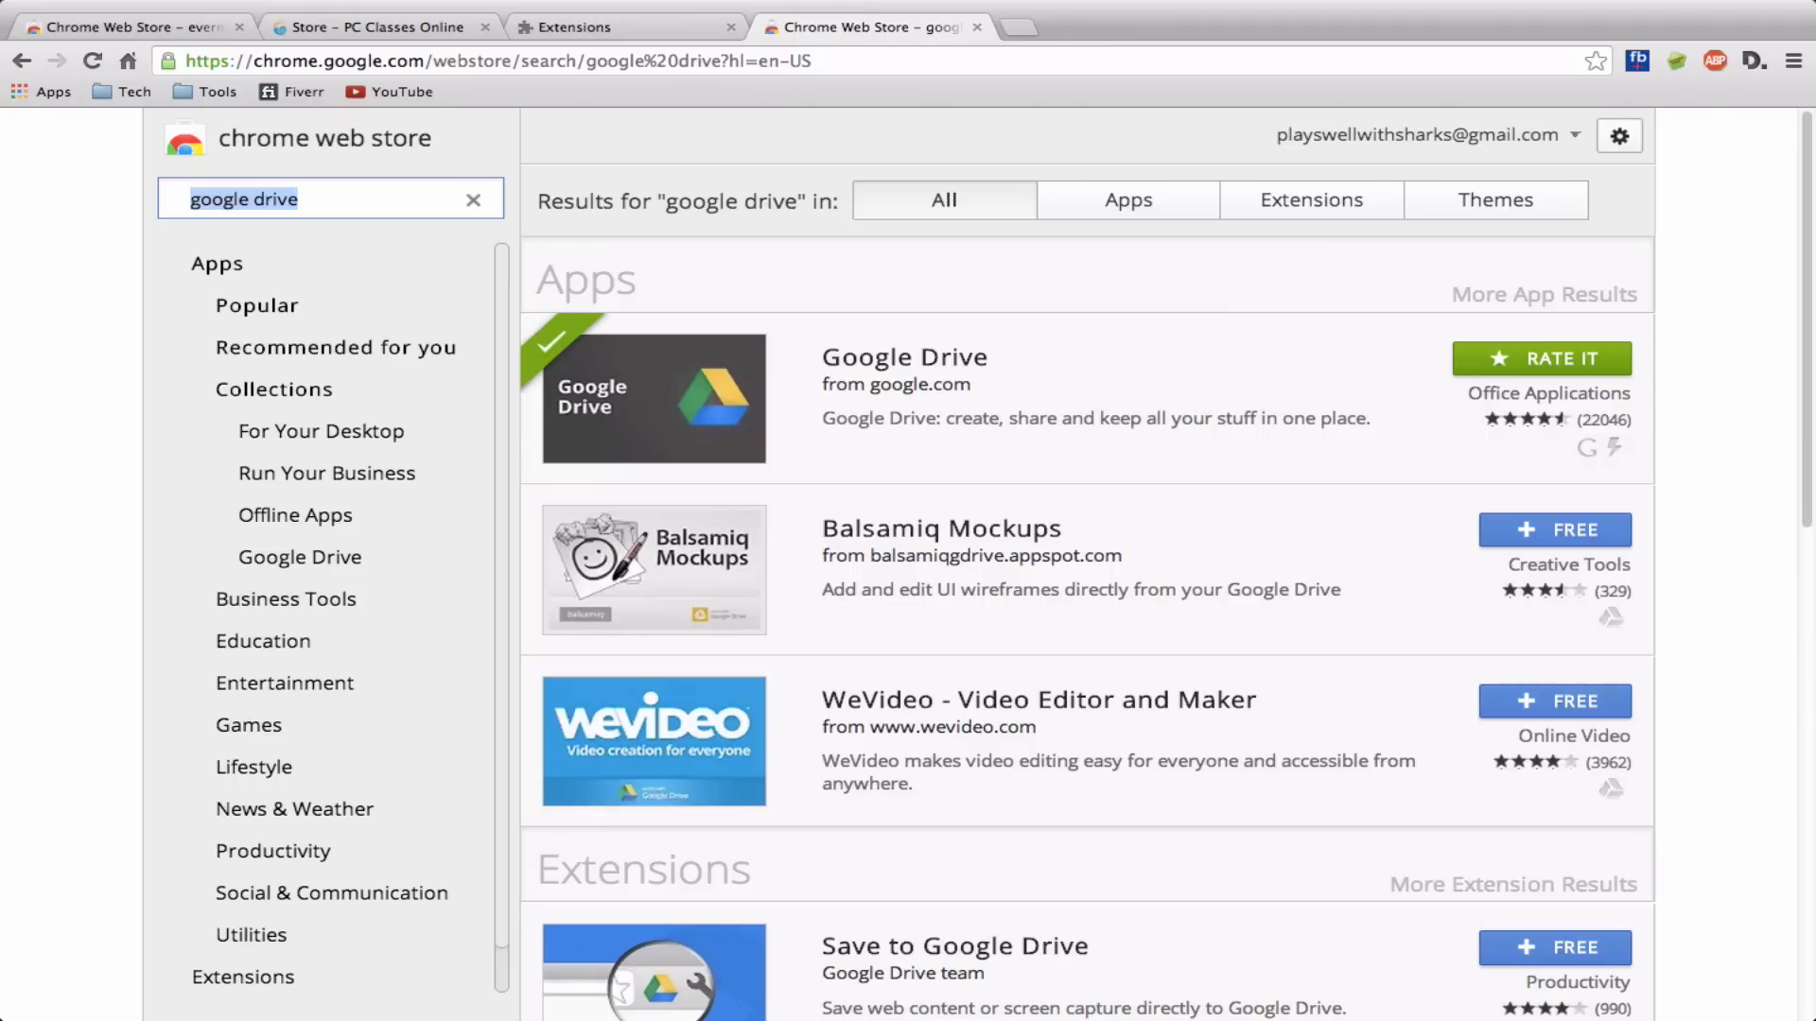
- Show the installed Chrome apps in a new tab, launch Evernote Web and look at its untitled note
click(1019, 29)
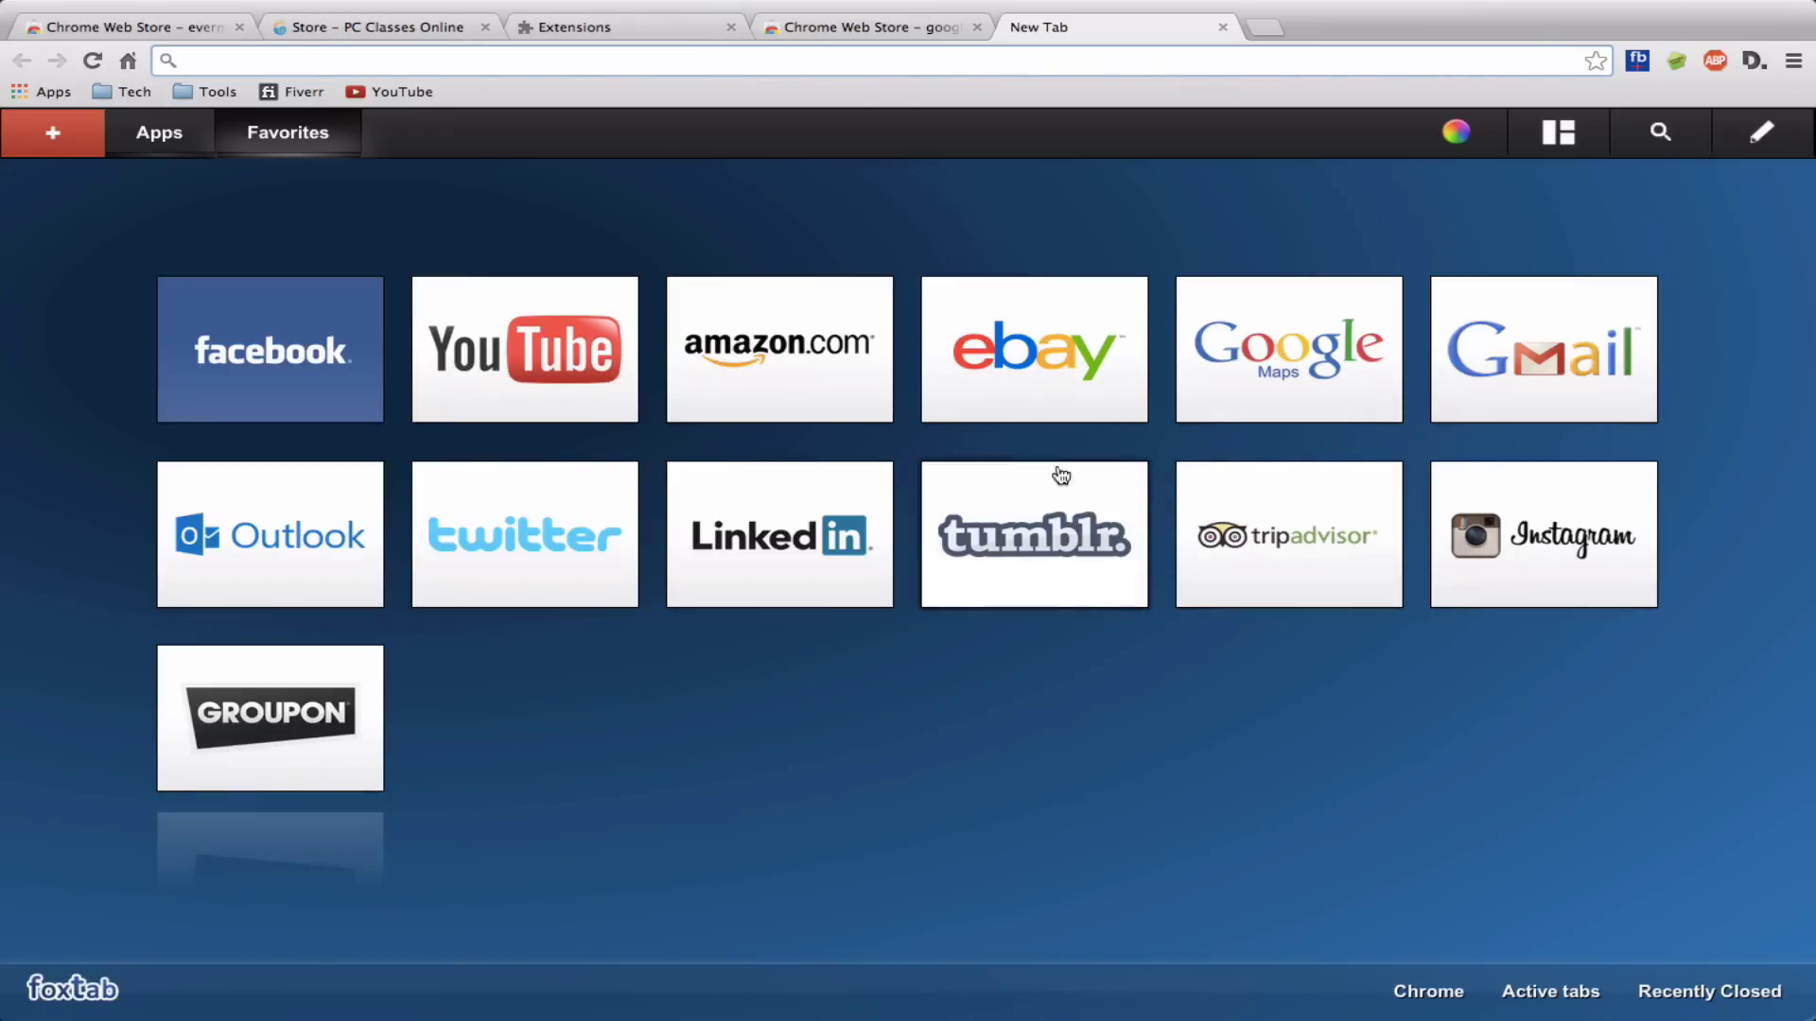
click(42, 98)
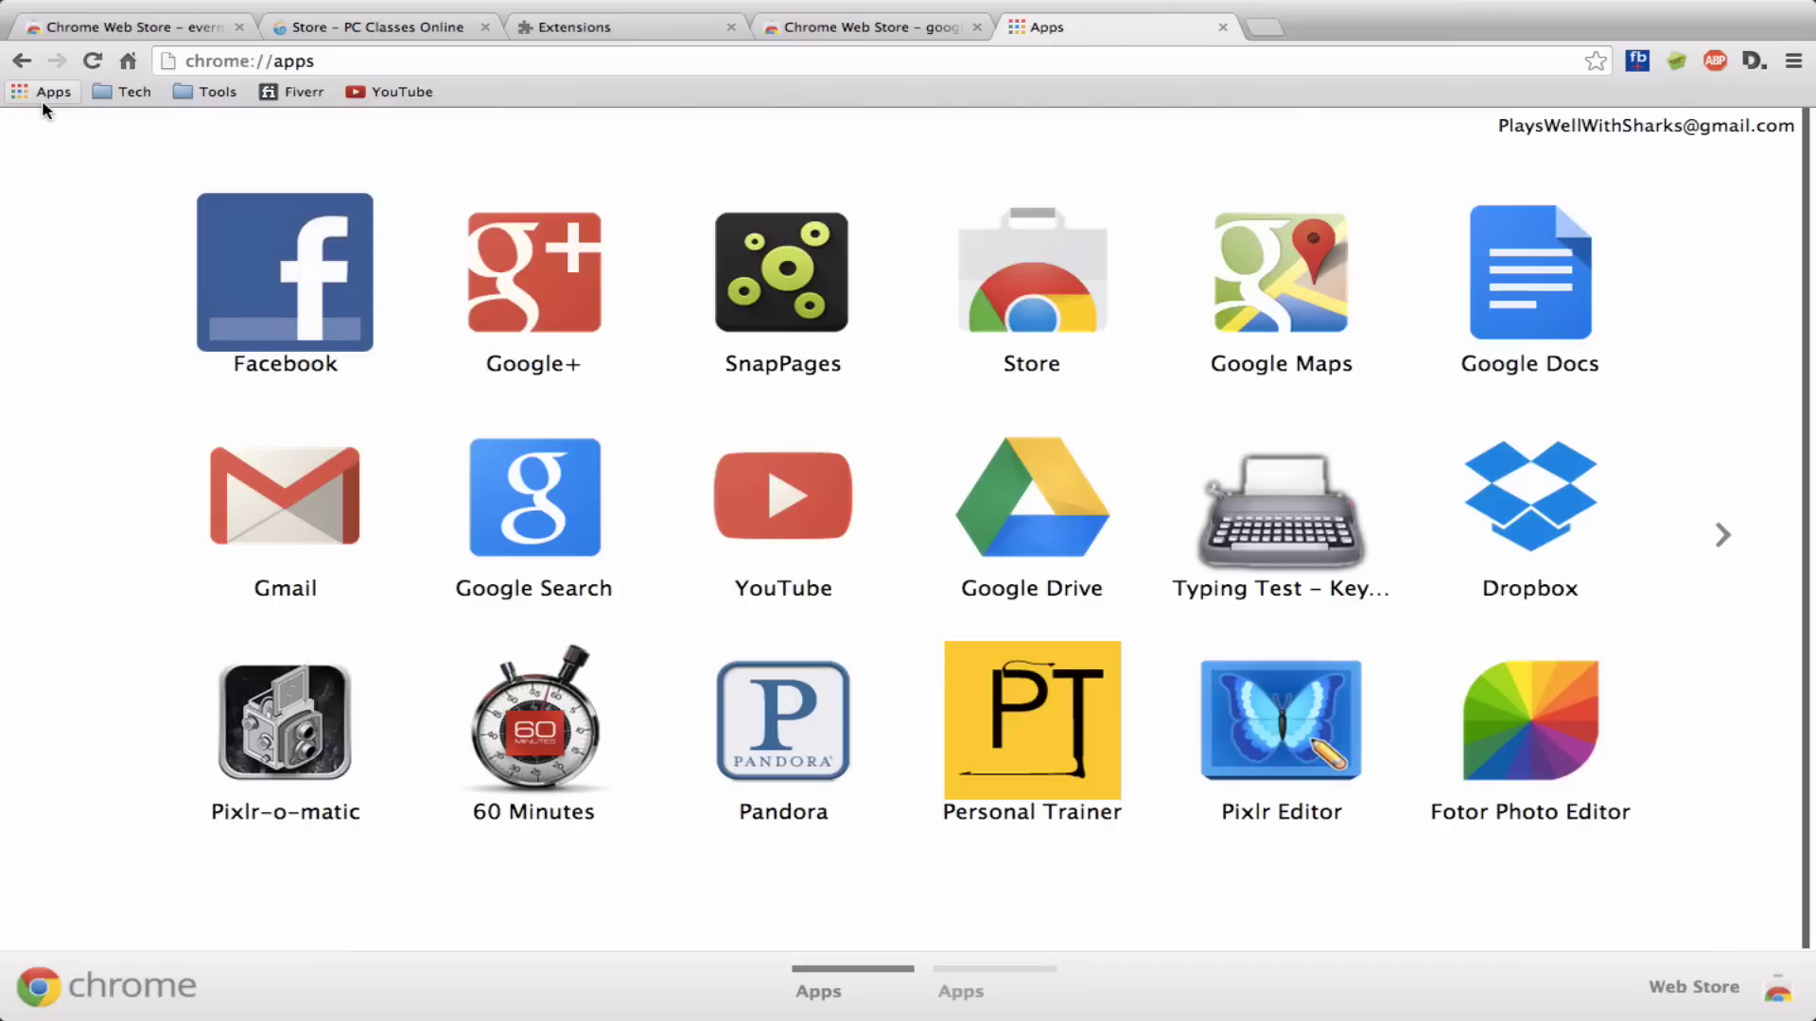
click(1717, 535)
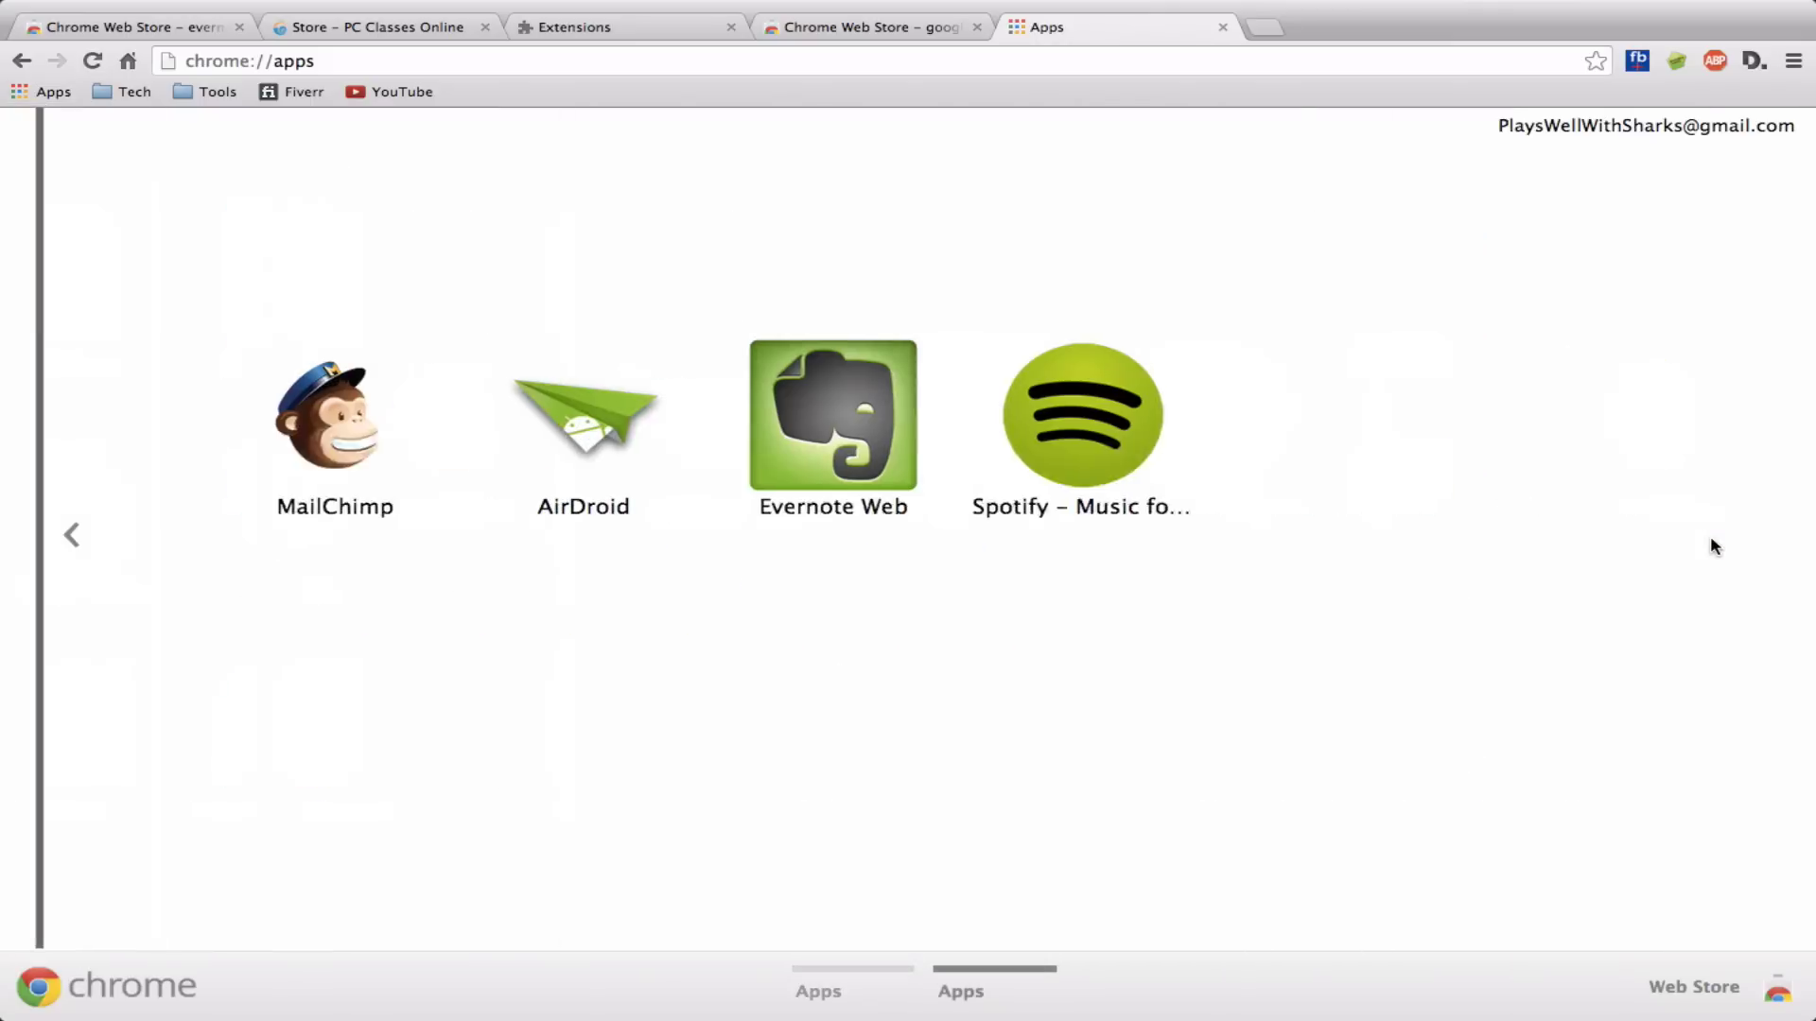
click(794, 431)
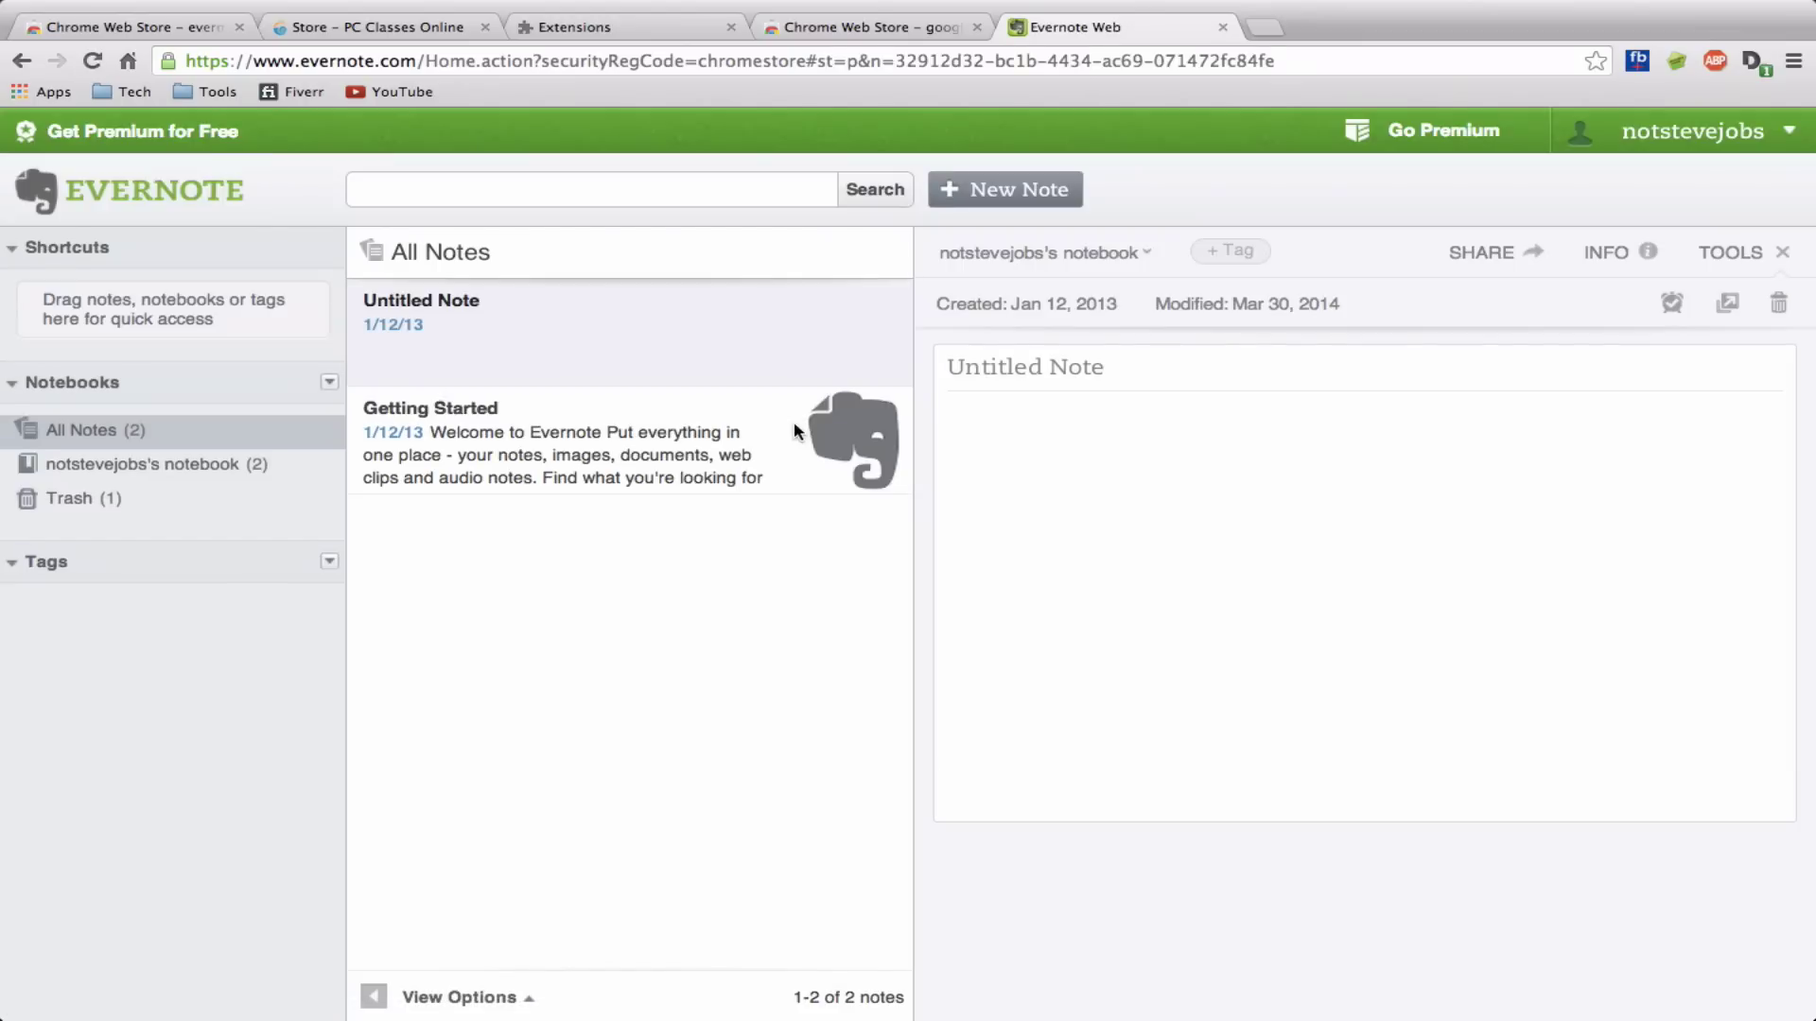
click(1262, 491)
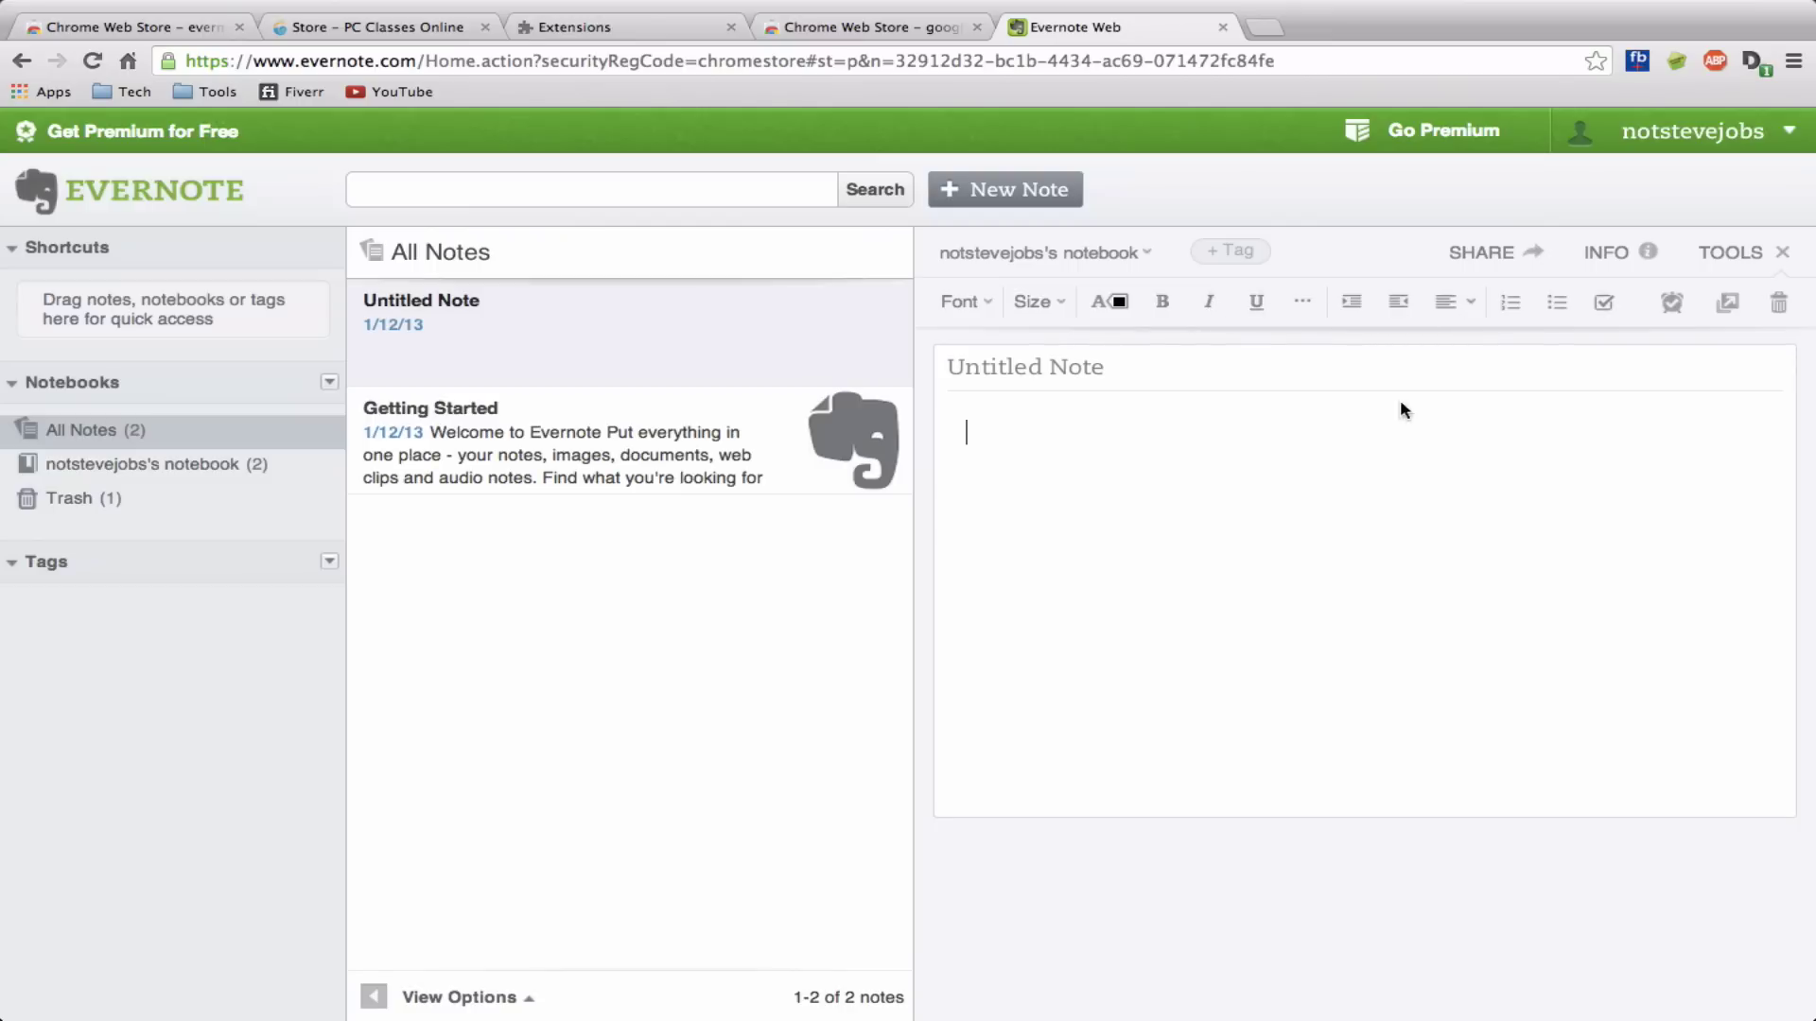
click(1508, 261)
- Open icloud.com in a new tab, dismiss the calendar alert to view its apps, and close the iCloud and Evernote tabs
click(1267, 30)
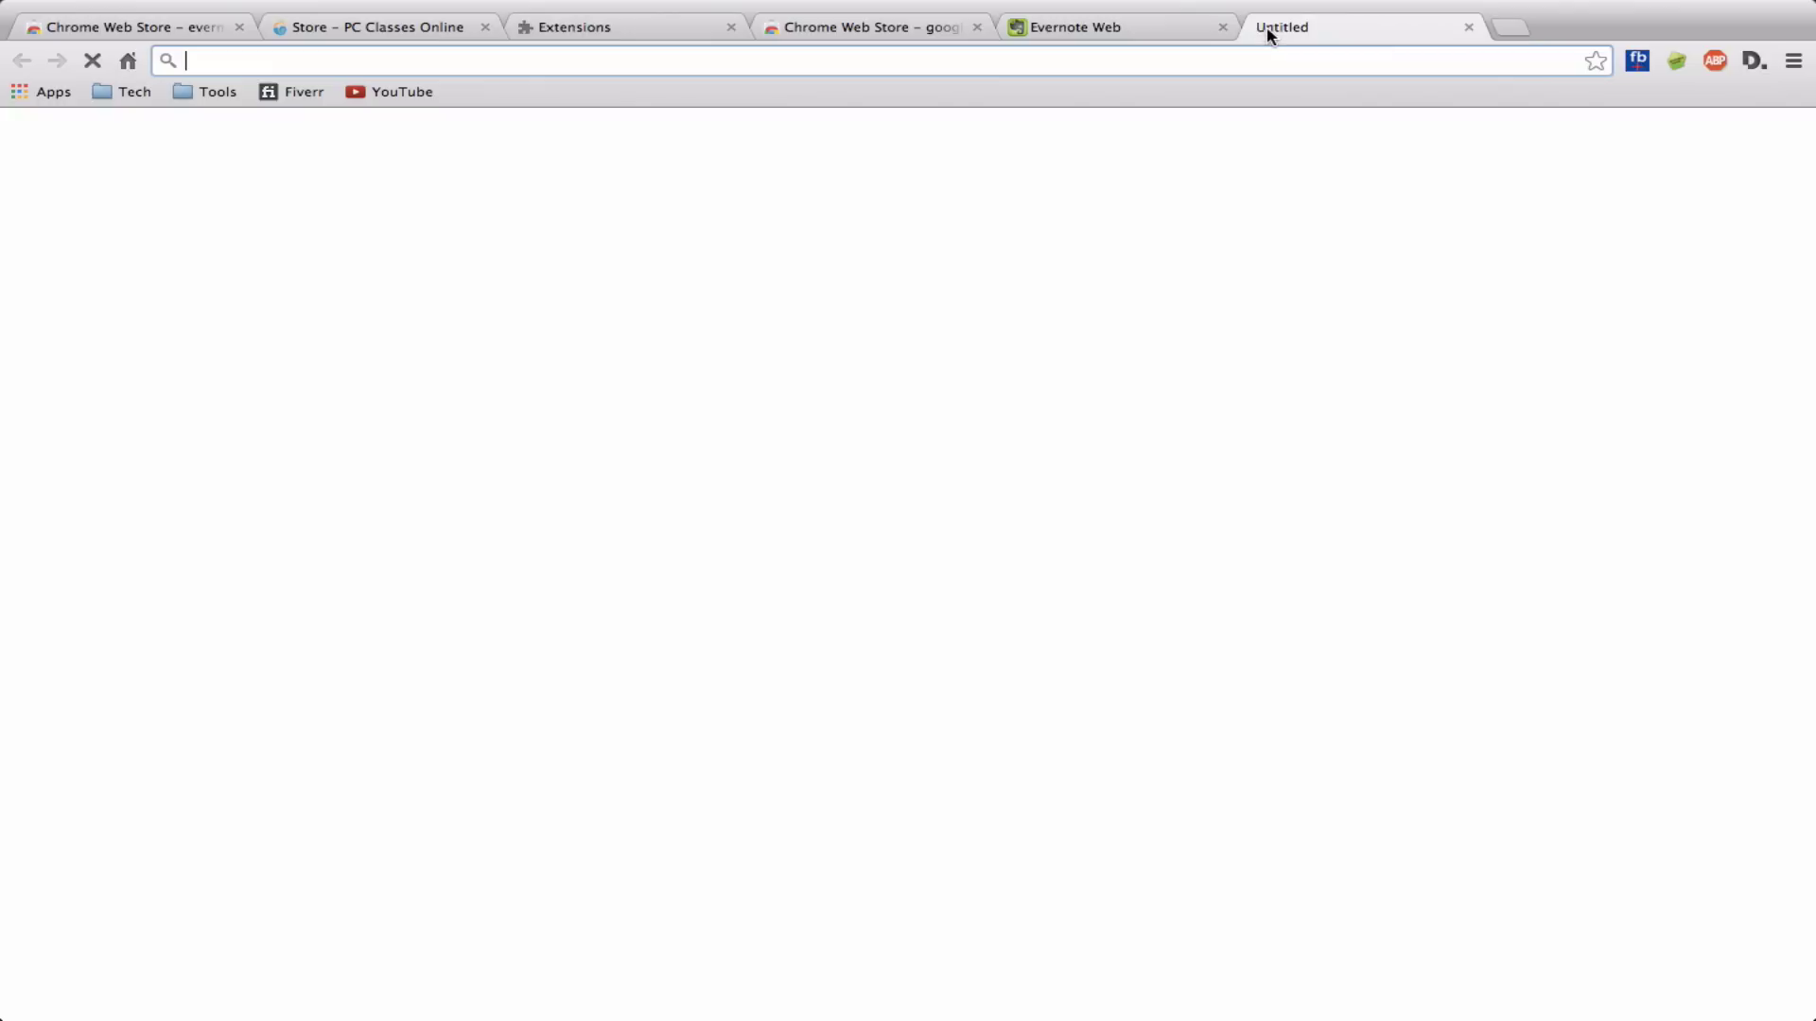
text(icloud.com)
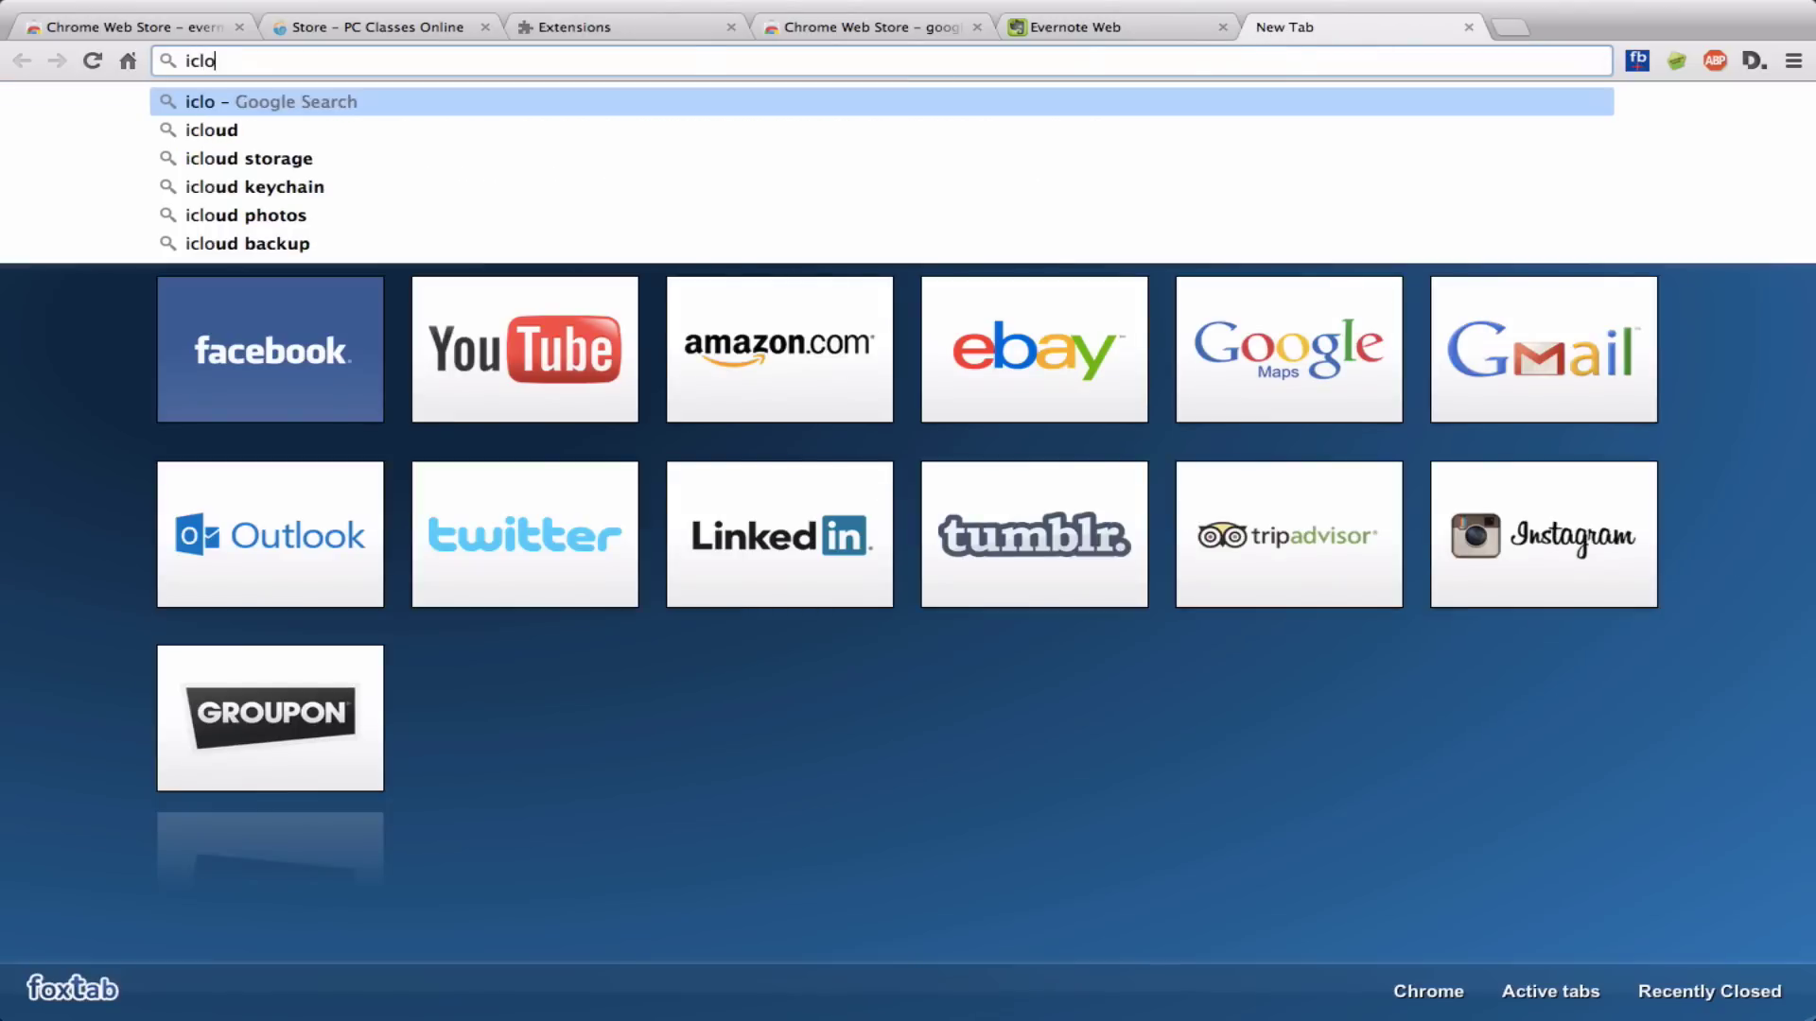
key(Return)
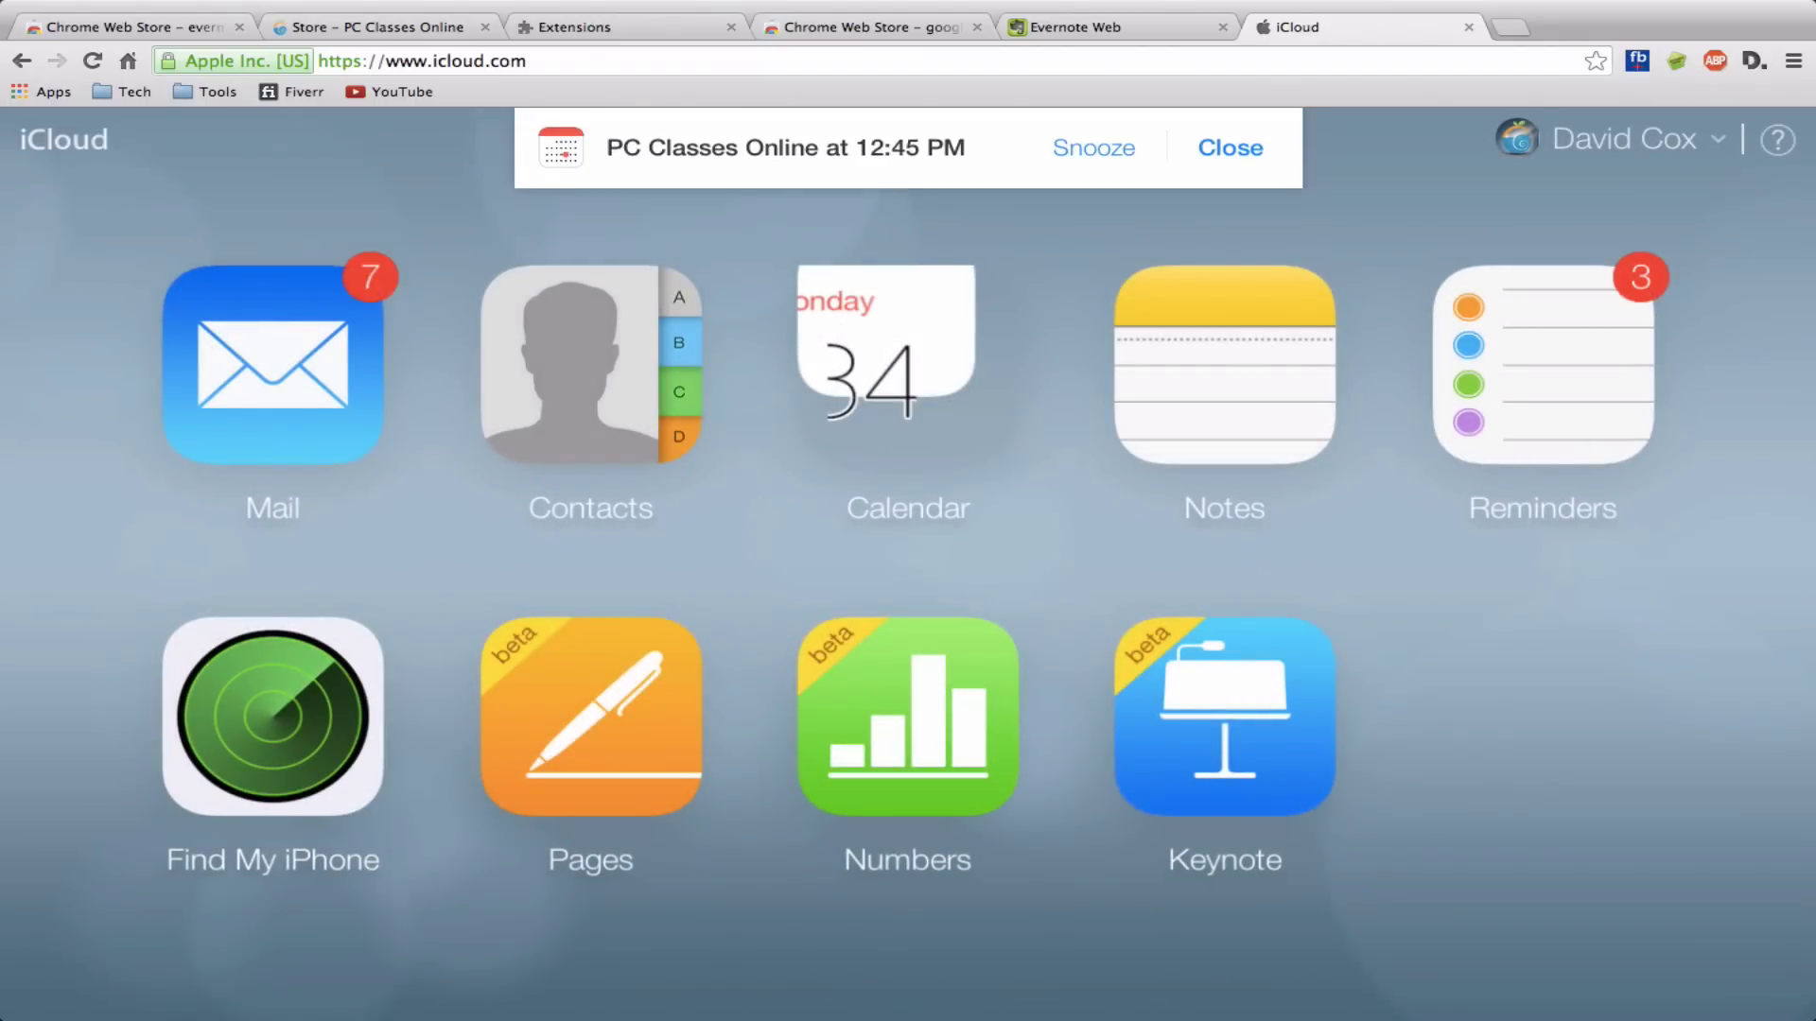
click(1214, 153)
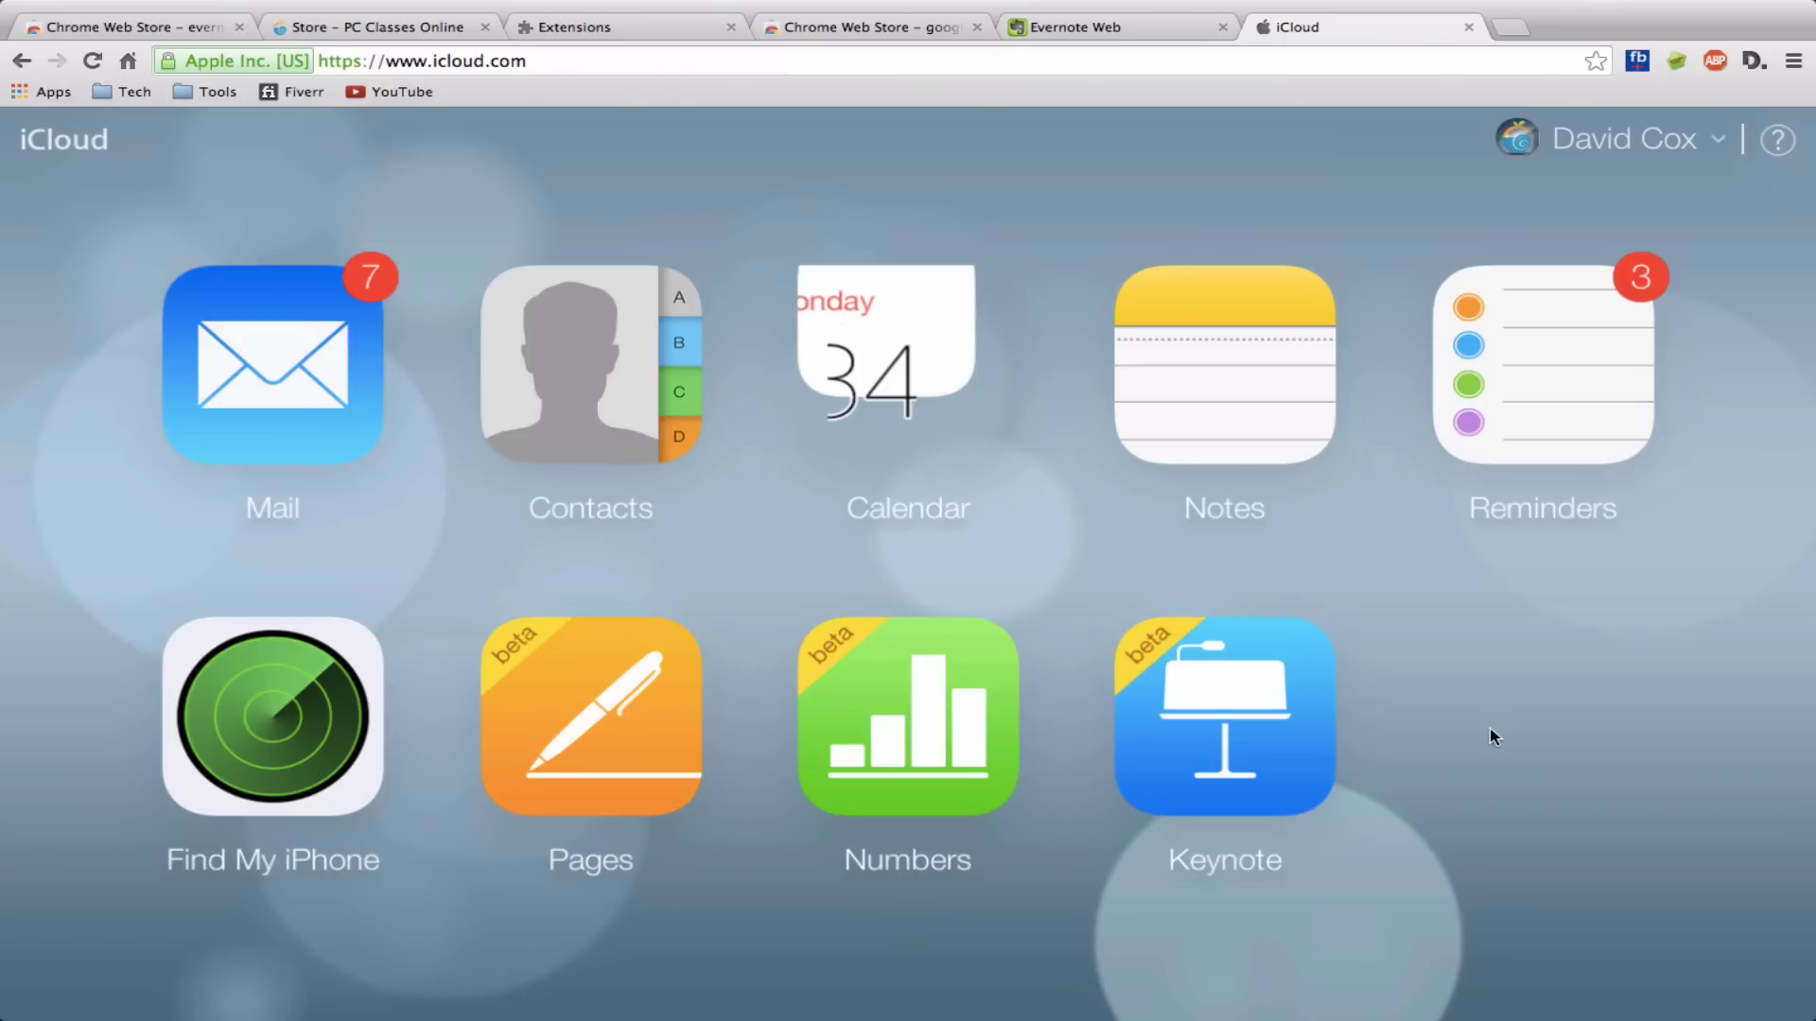
click(1468, 27)
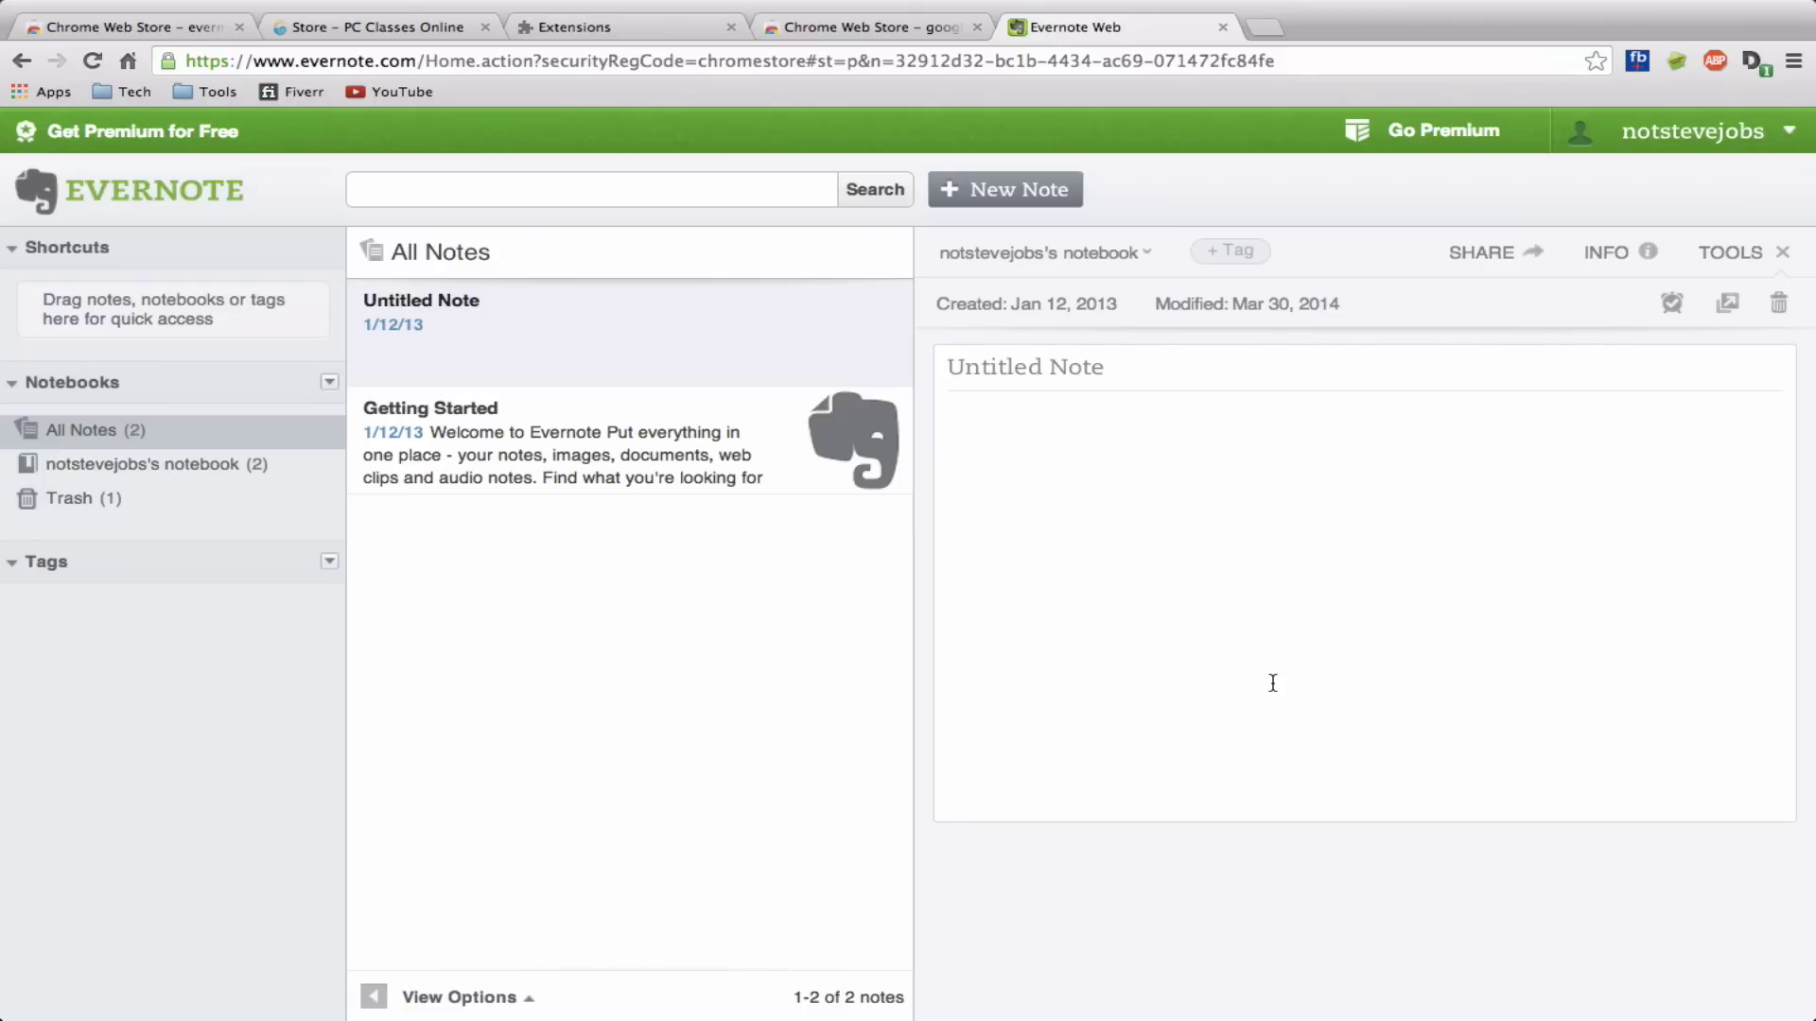
click(1223, 27)
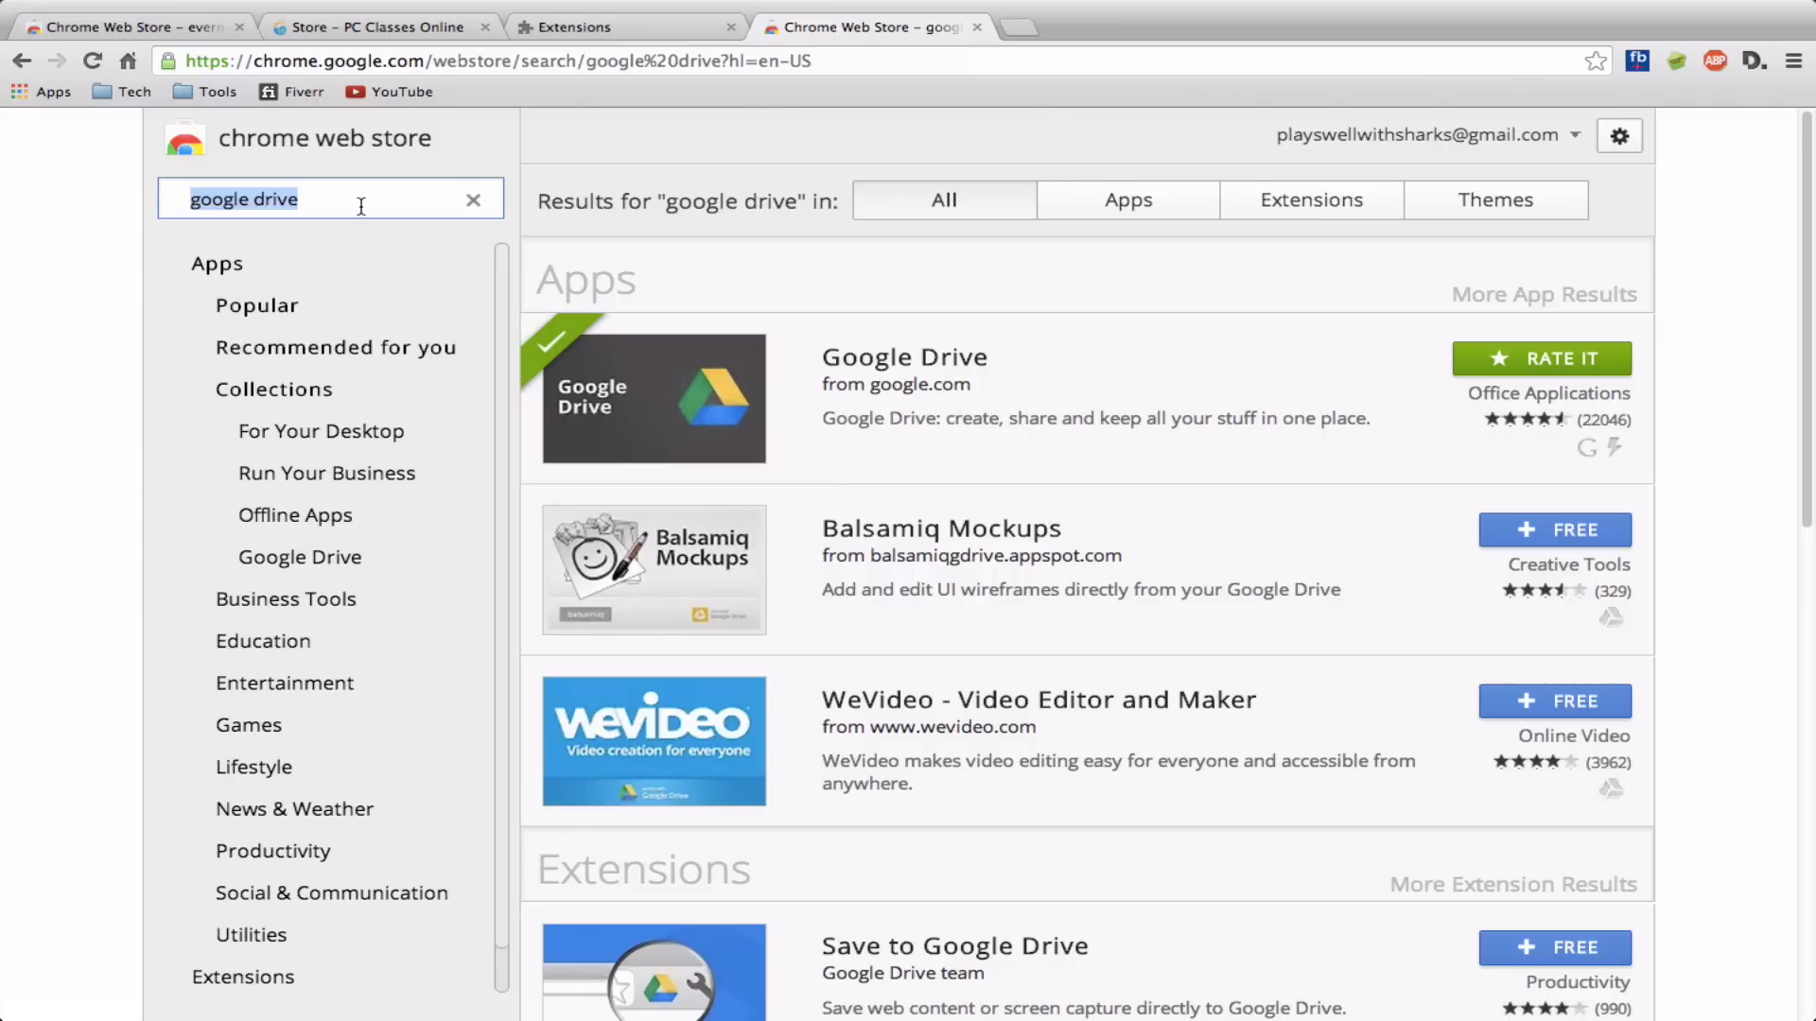
- Search the Chrome Web Store for "picasa" and add the free Picasa app to Chrome
text(picasa)
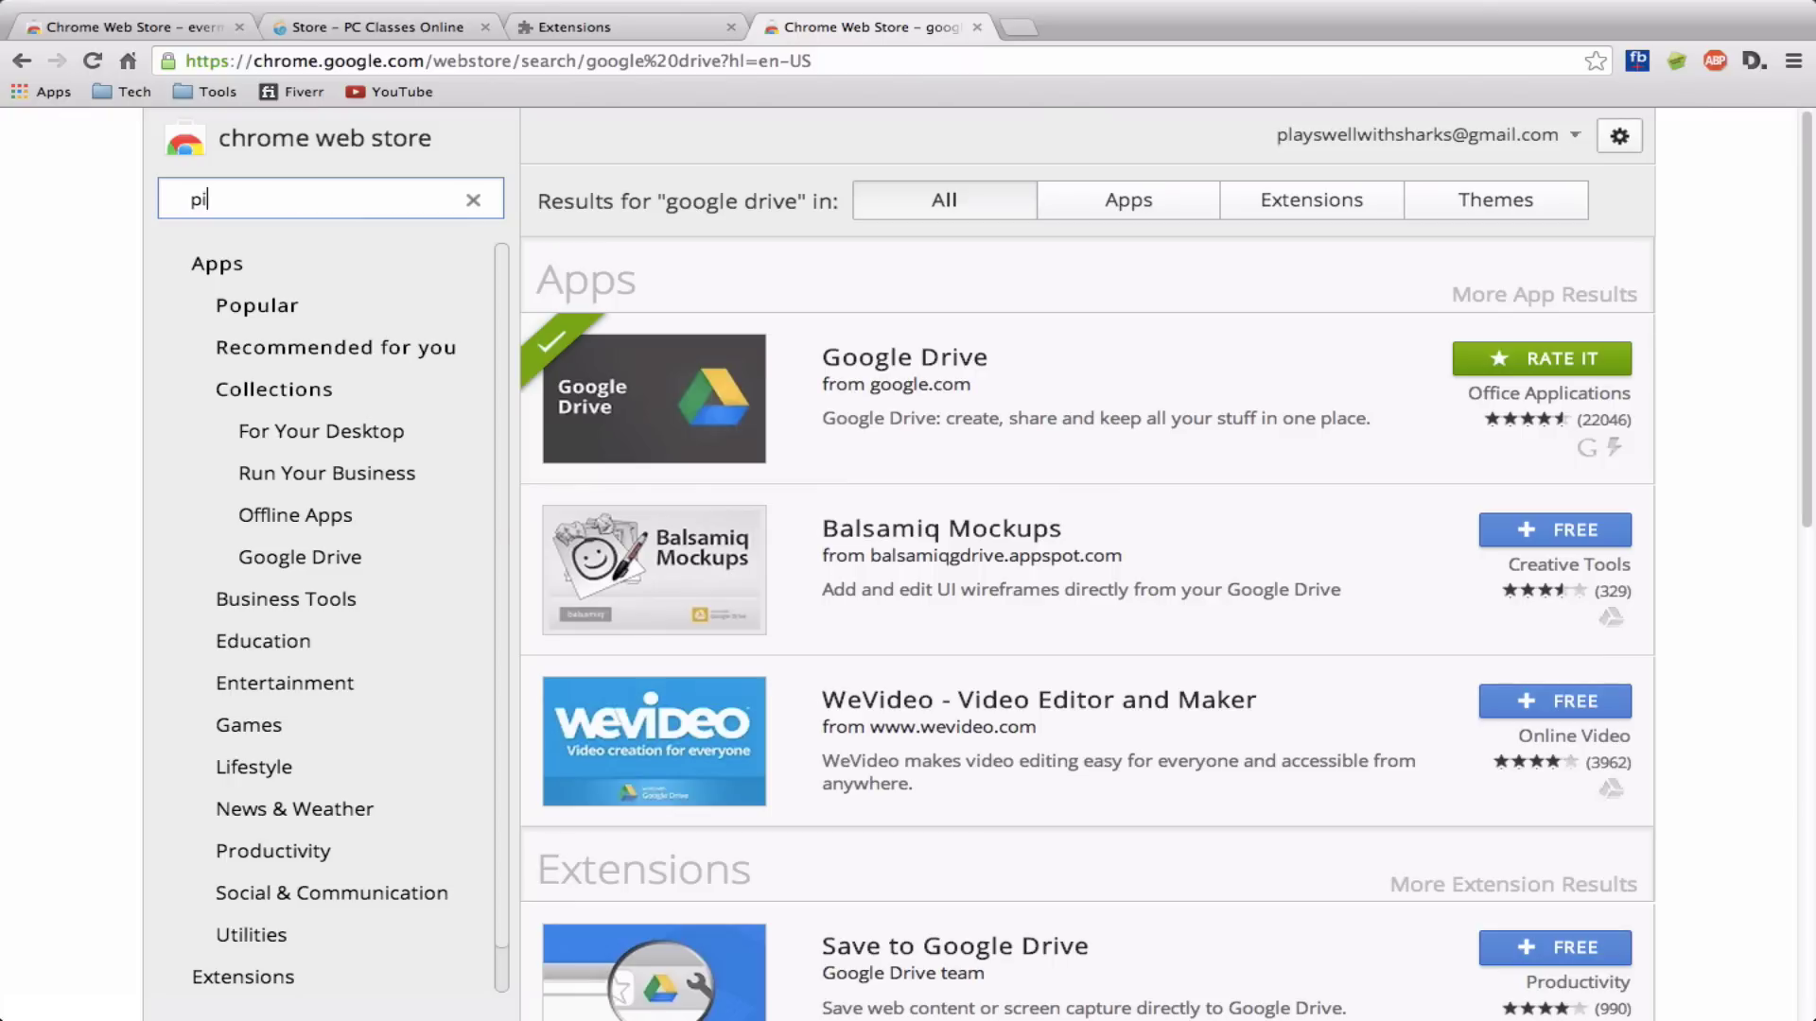
key(Return)
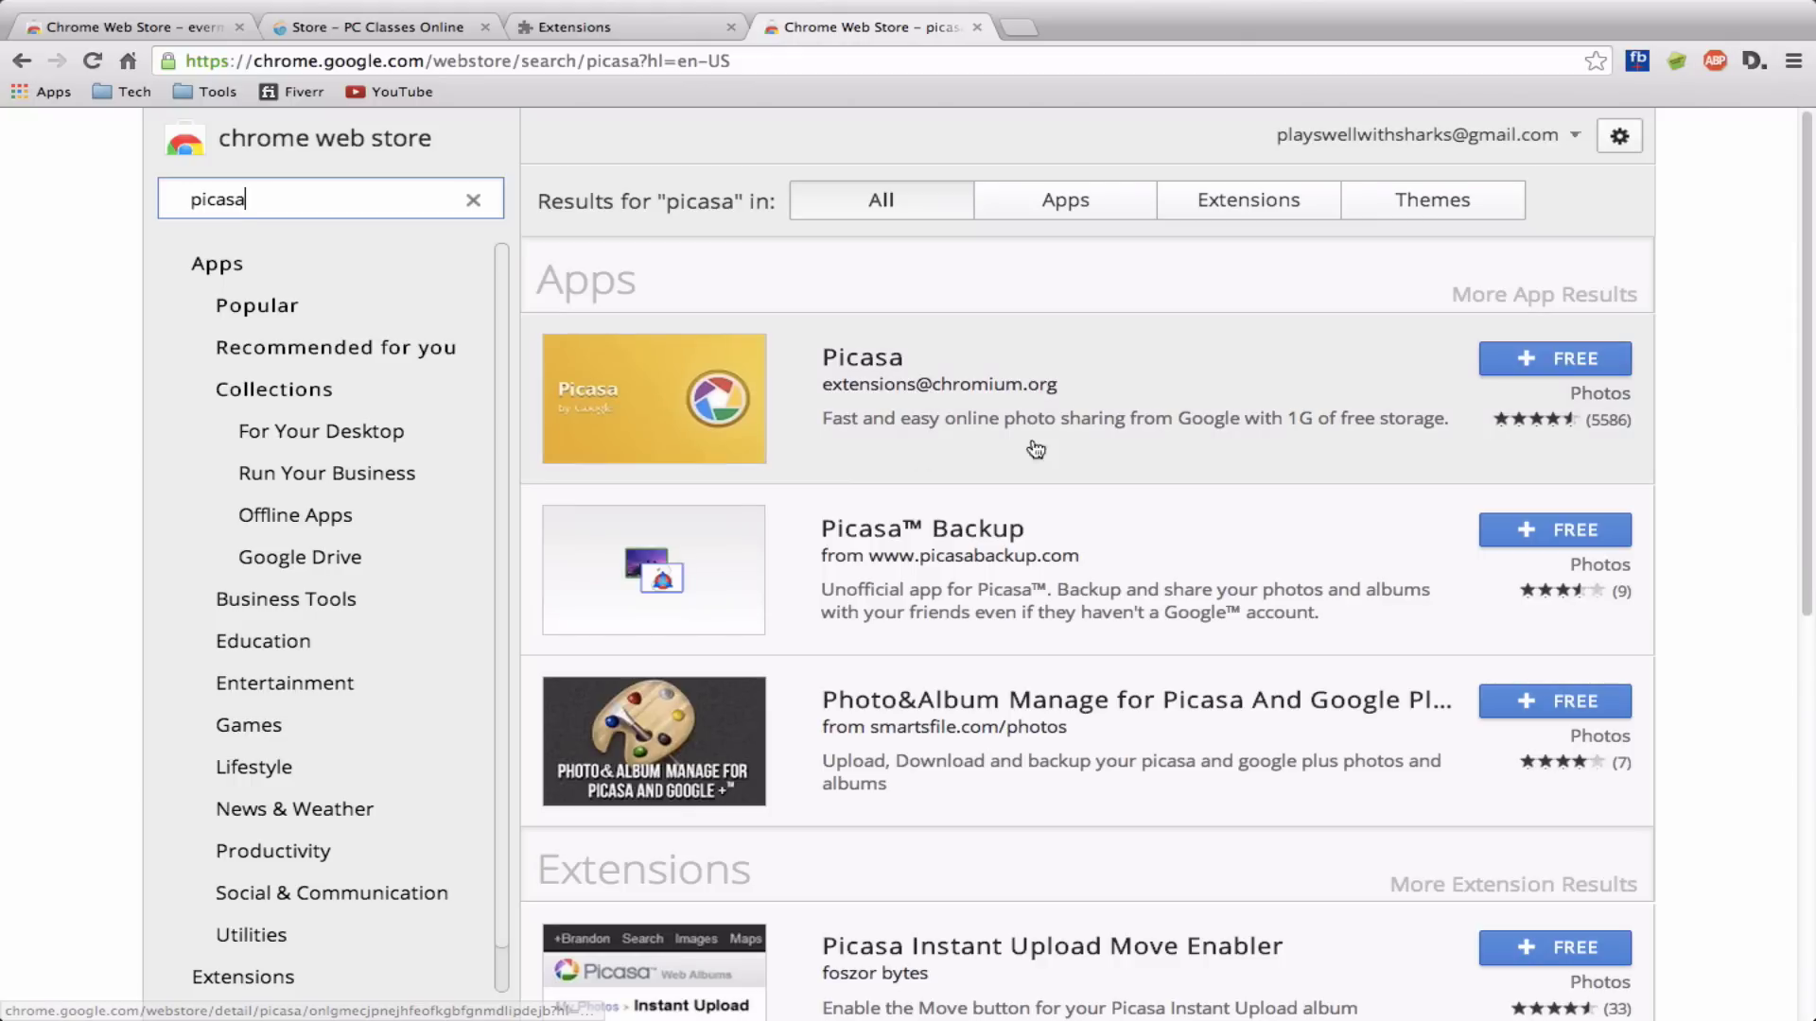
click(677, 367)
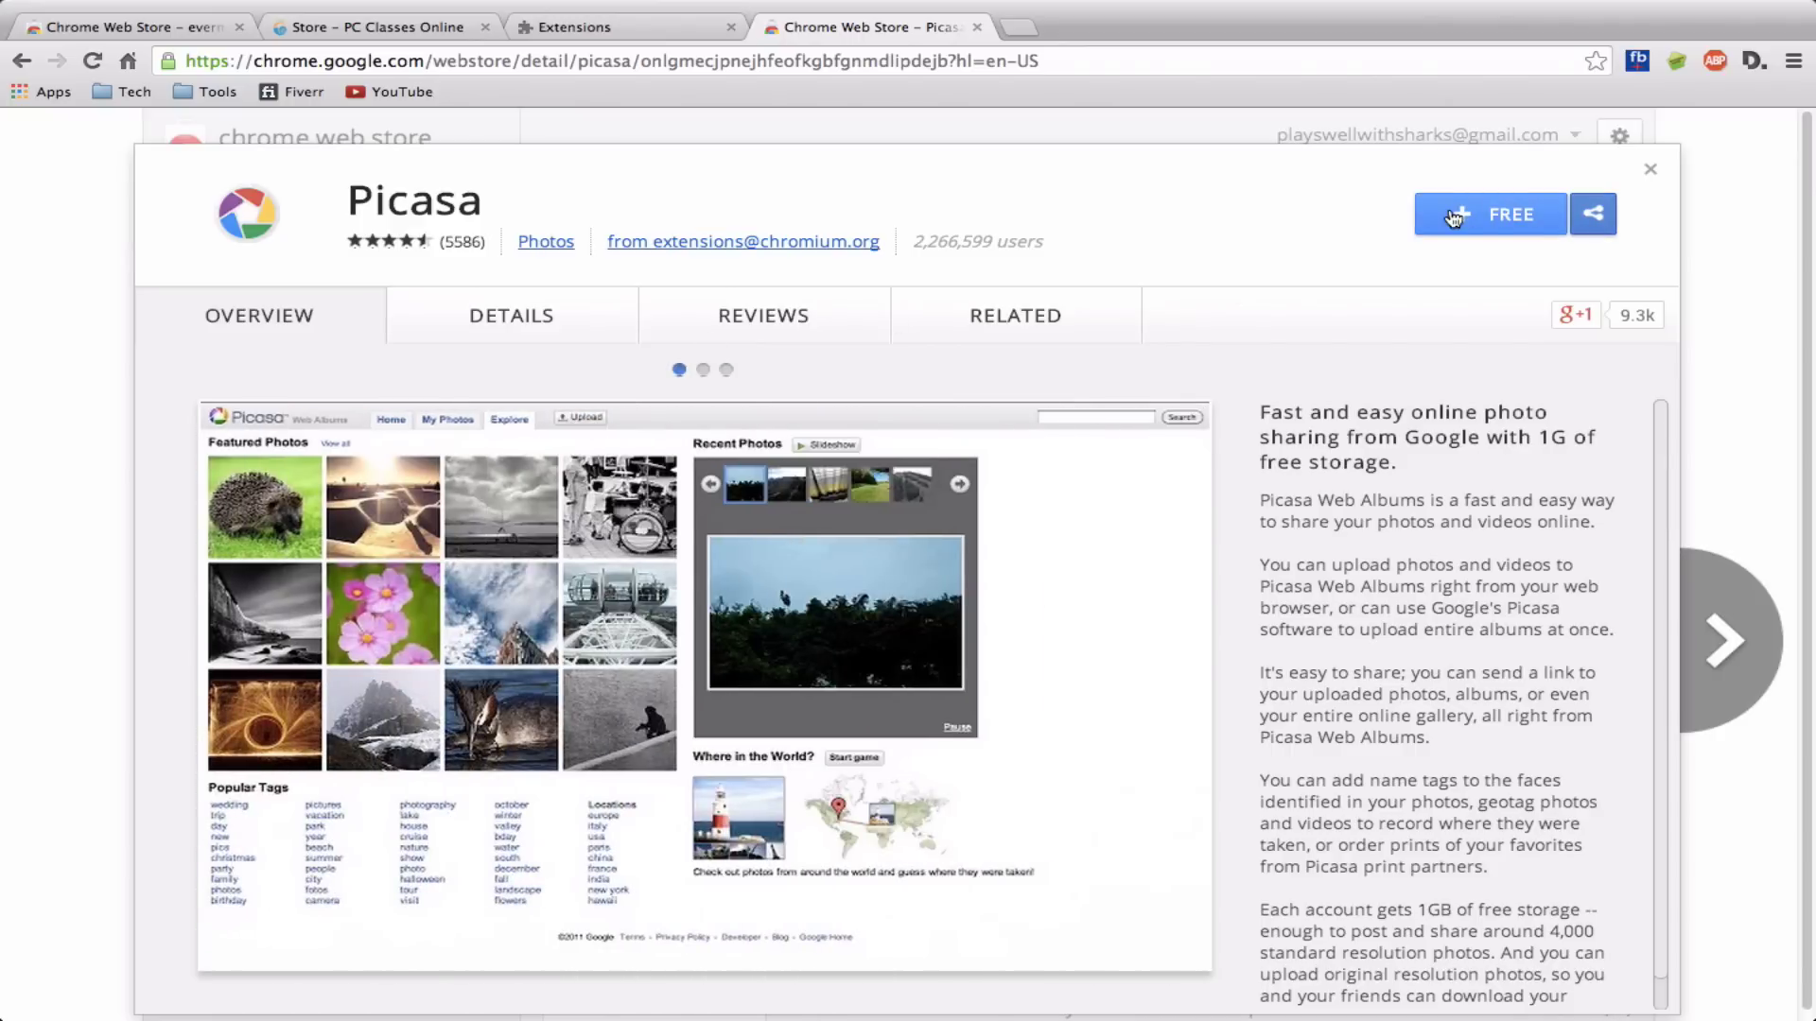
click(1454, 217)
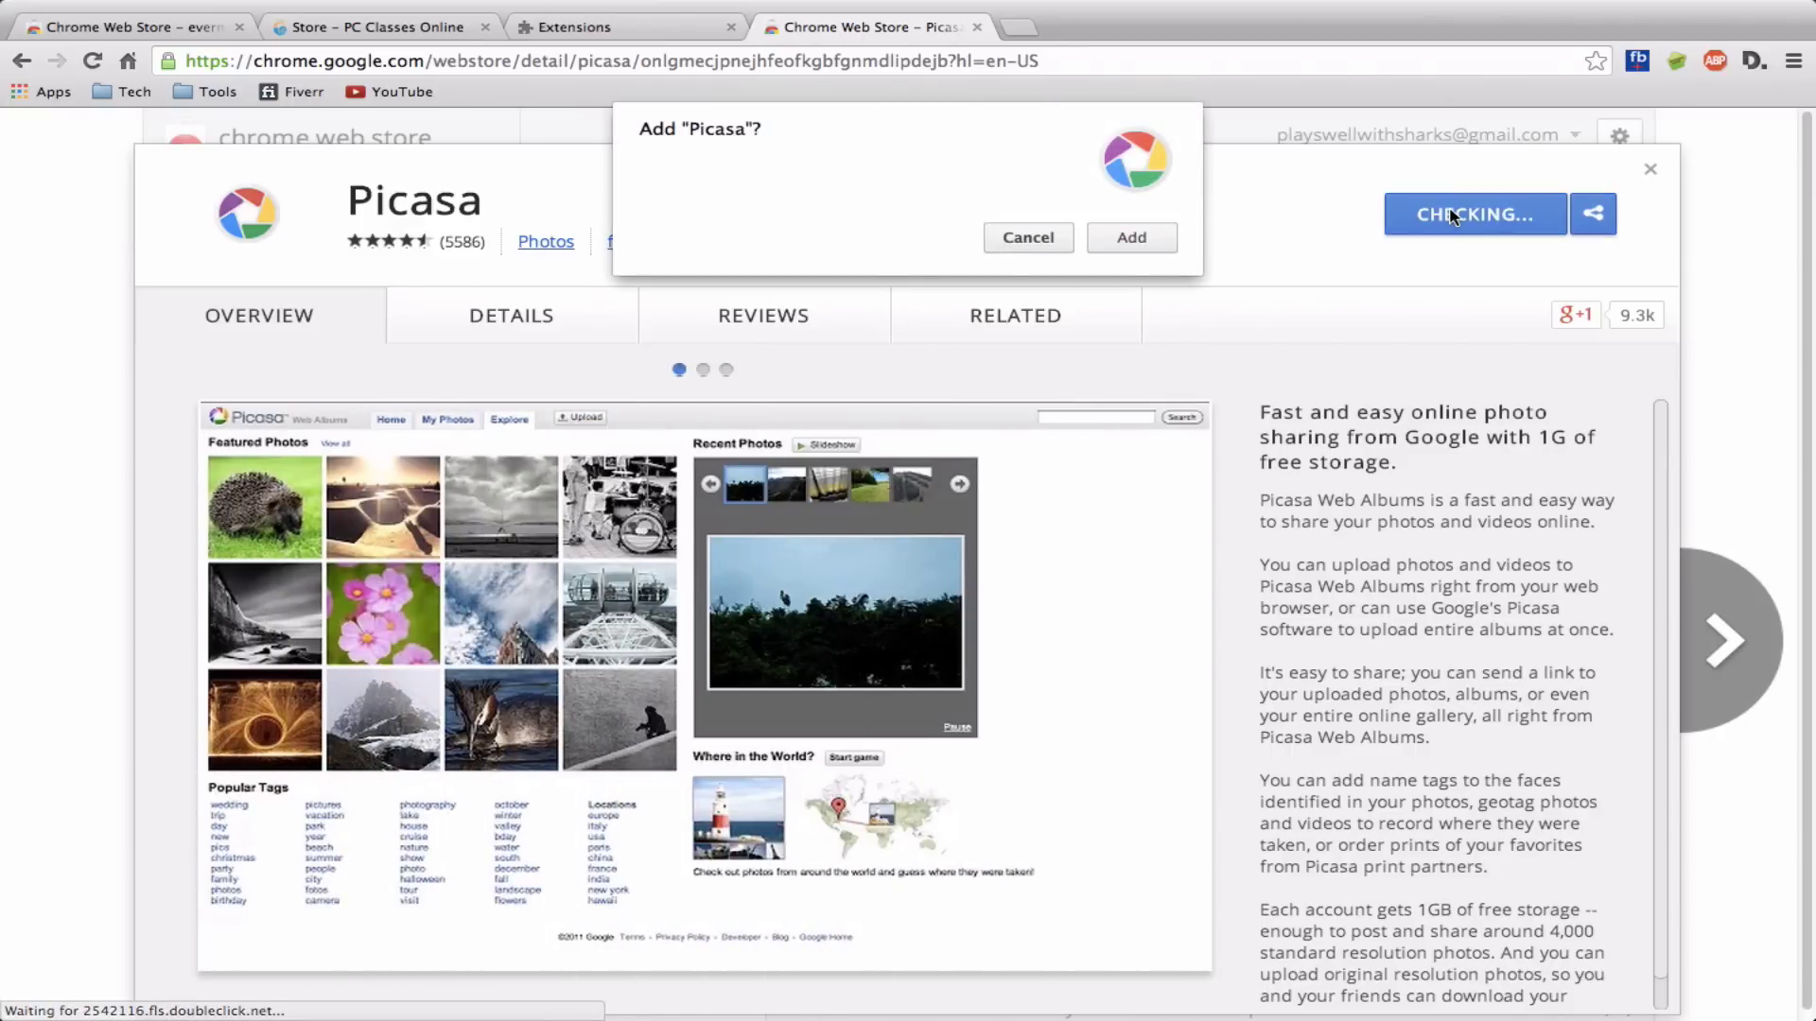
click(1142, 230)
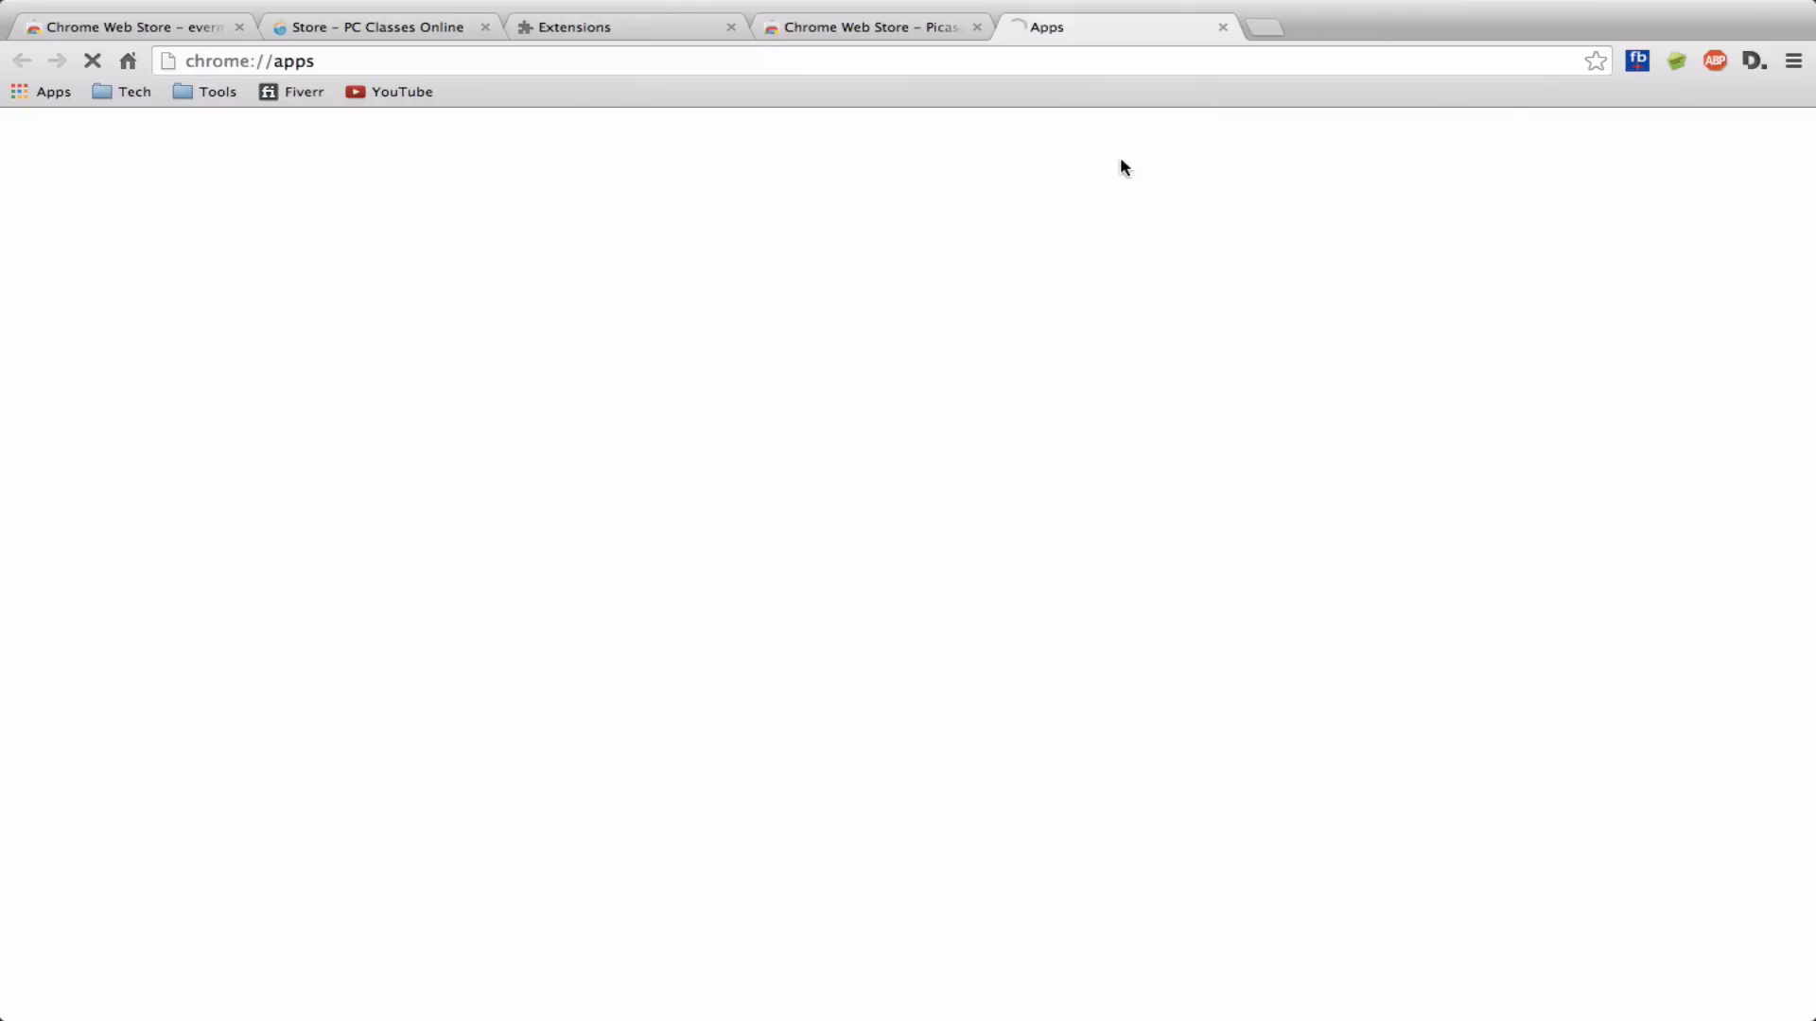
- Close the Apps tab and the Picasa details, and search the Chrome Web Store for "pixlr editor"
click(1223, 27)
mouse_move(1352, 483)
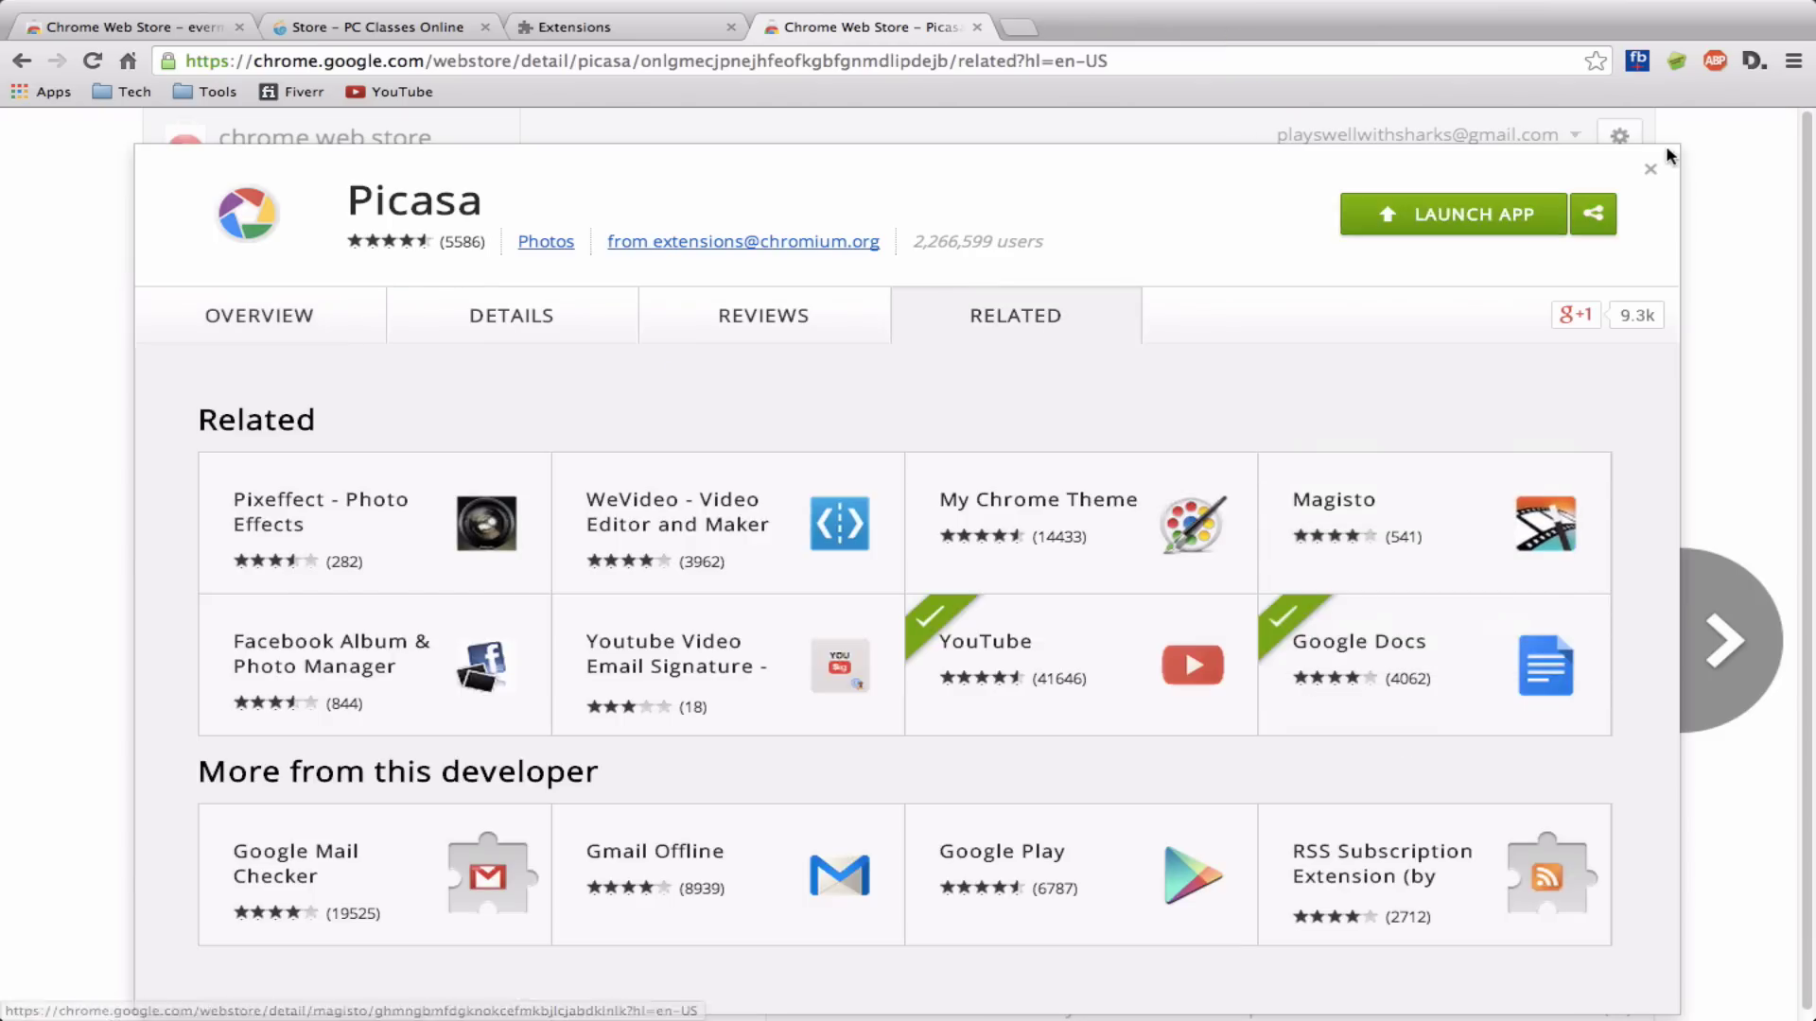
click(1650, 168)
drag(304, 198, 63, 199)
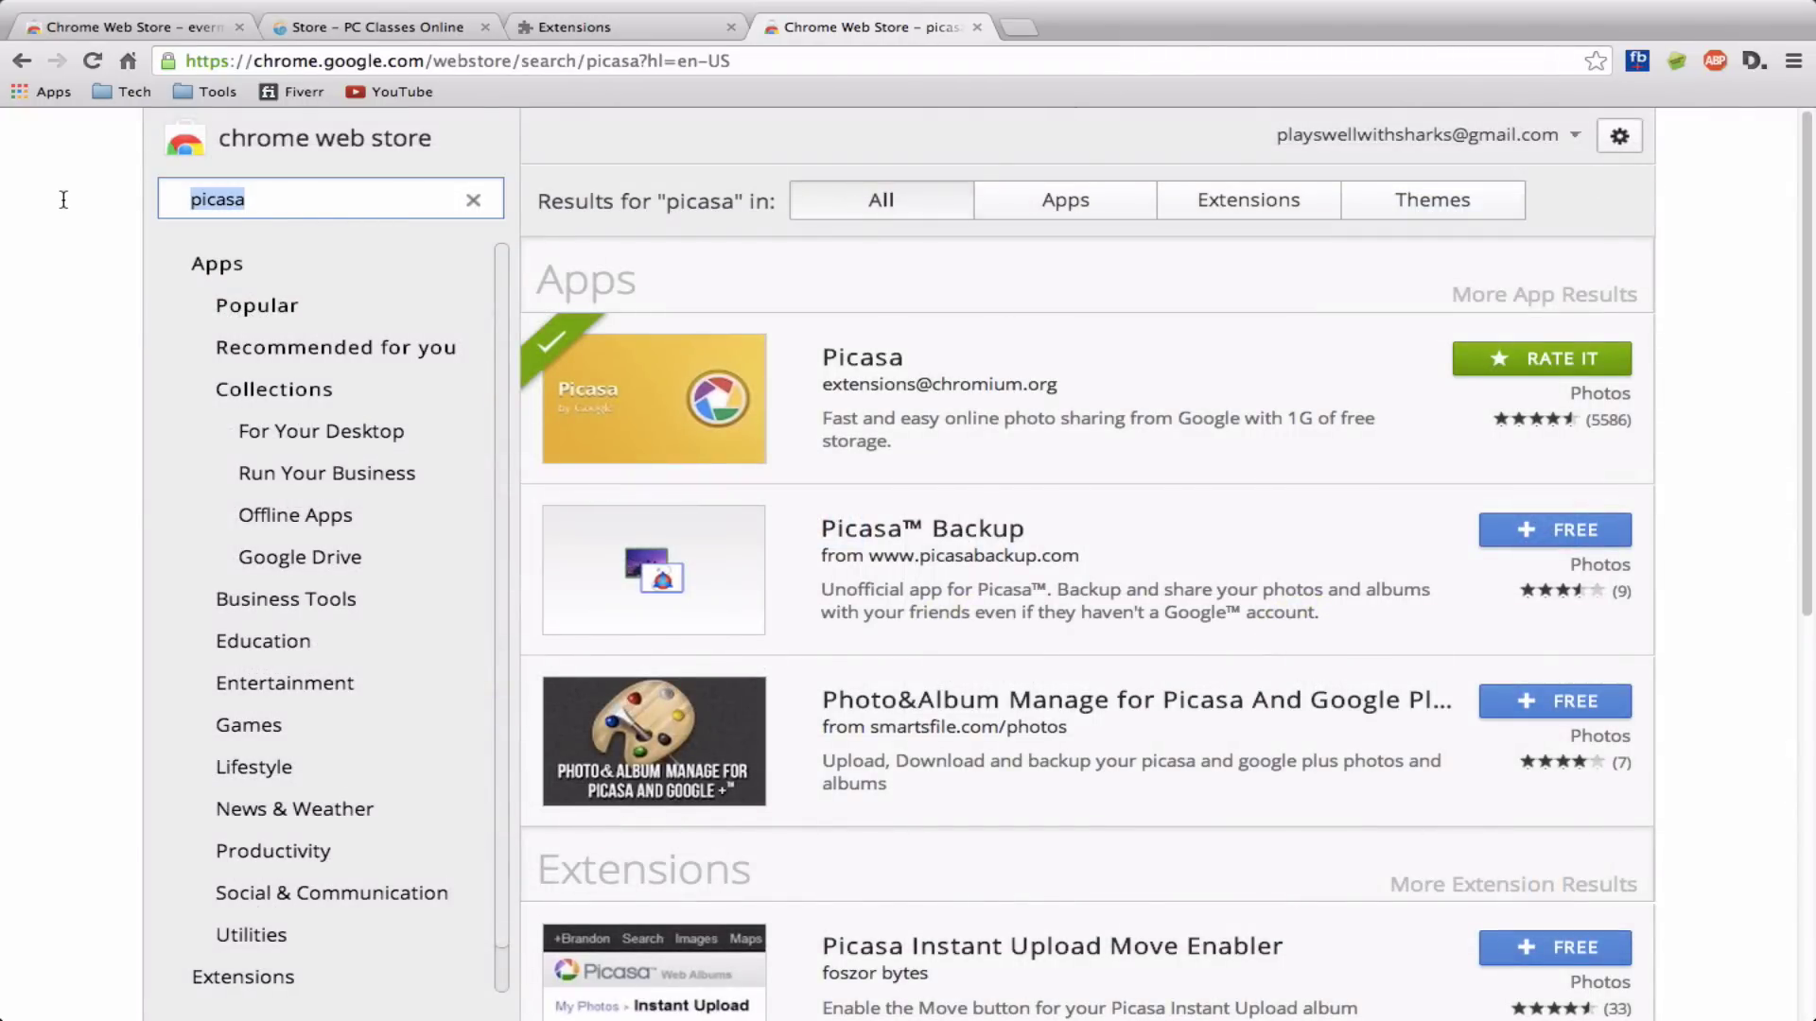
text(pixl)
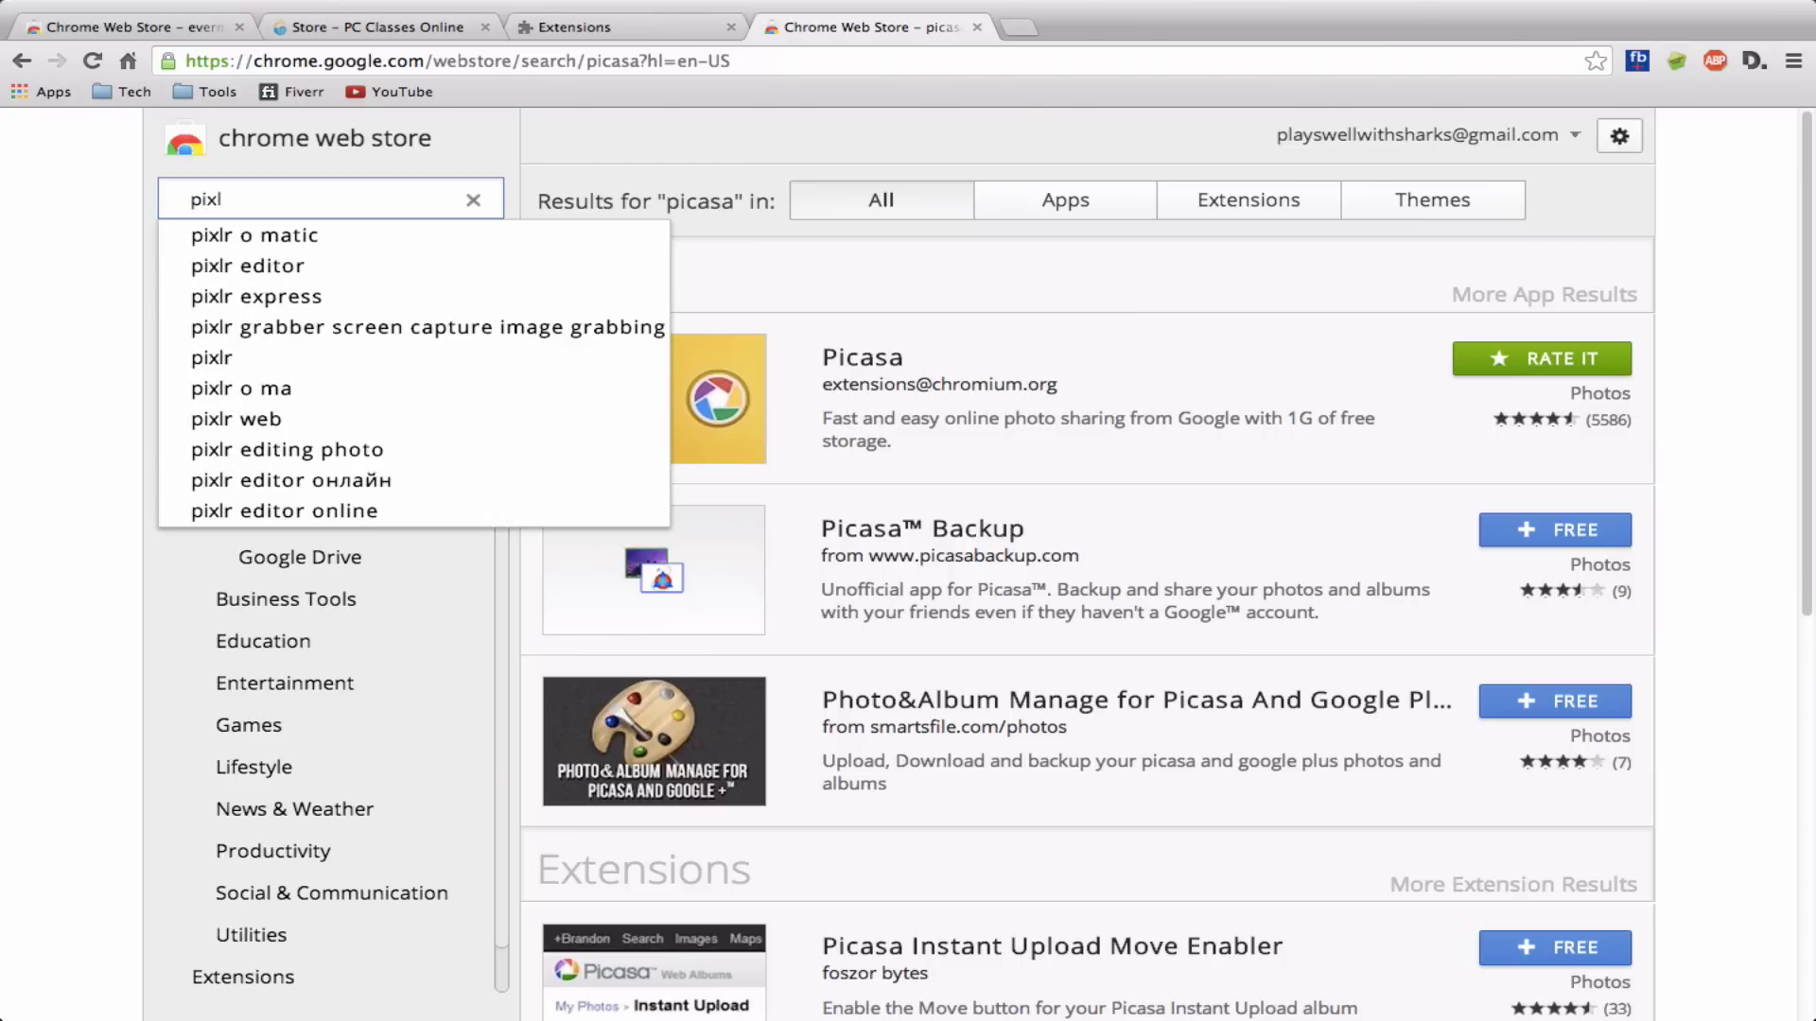
key(Down)
key(Down)
key(Return)
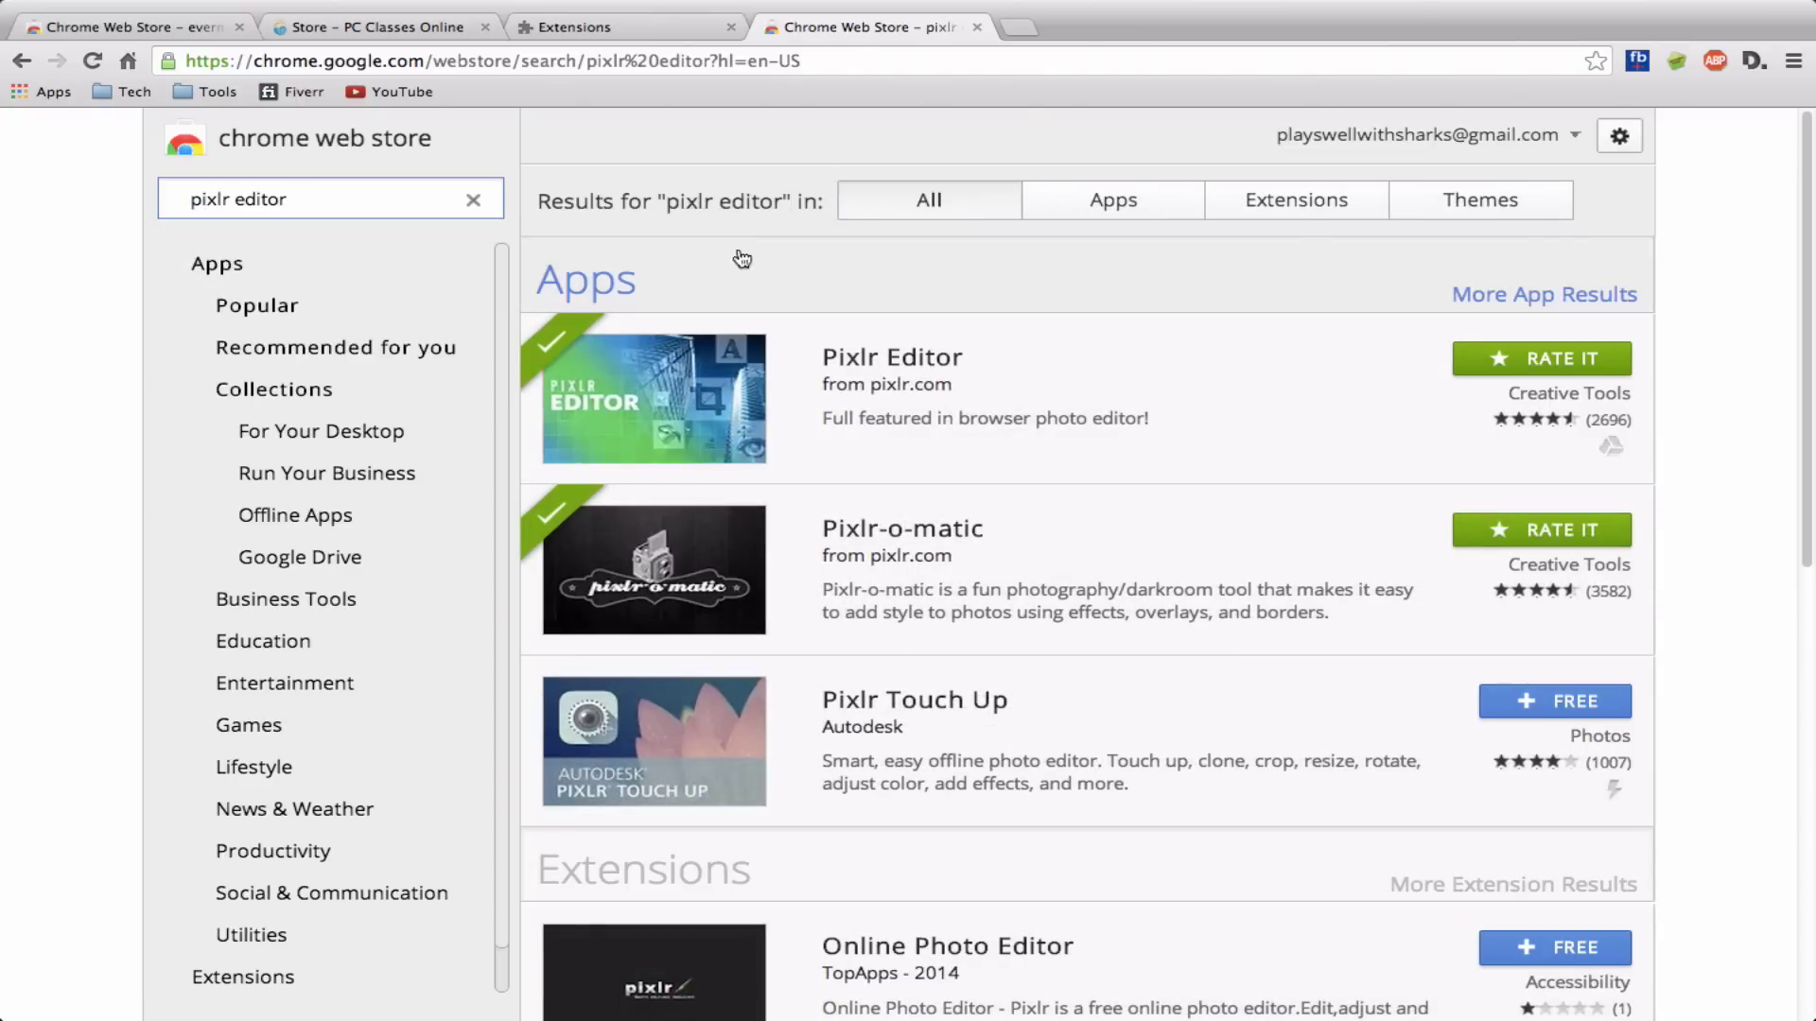
- Launch Pixlr Editor from its store page, create a blank 800x600 px image, and close the editor's tab
click(742, 348)
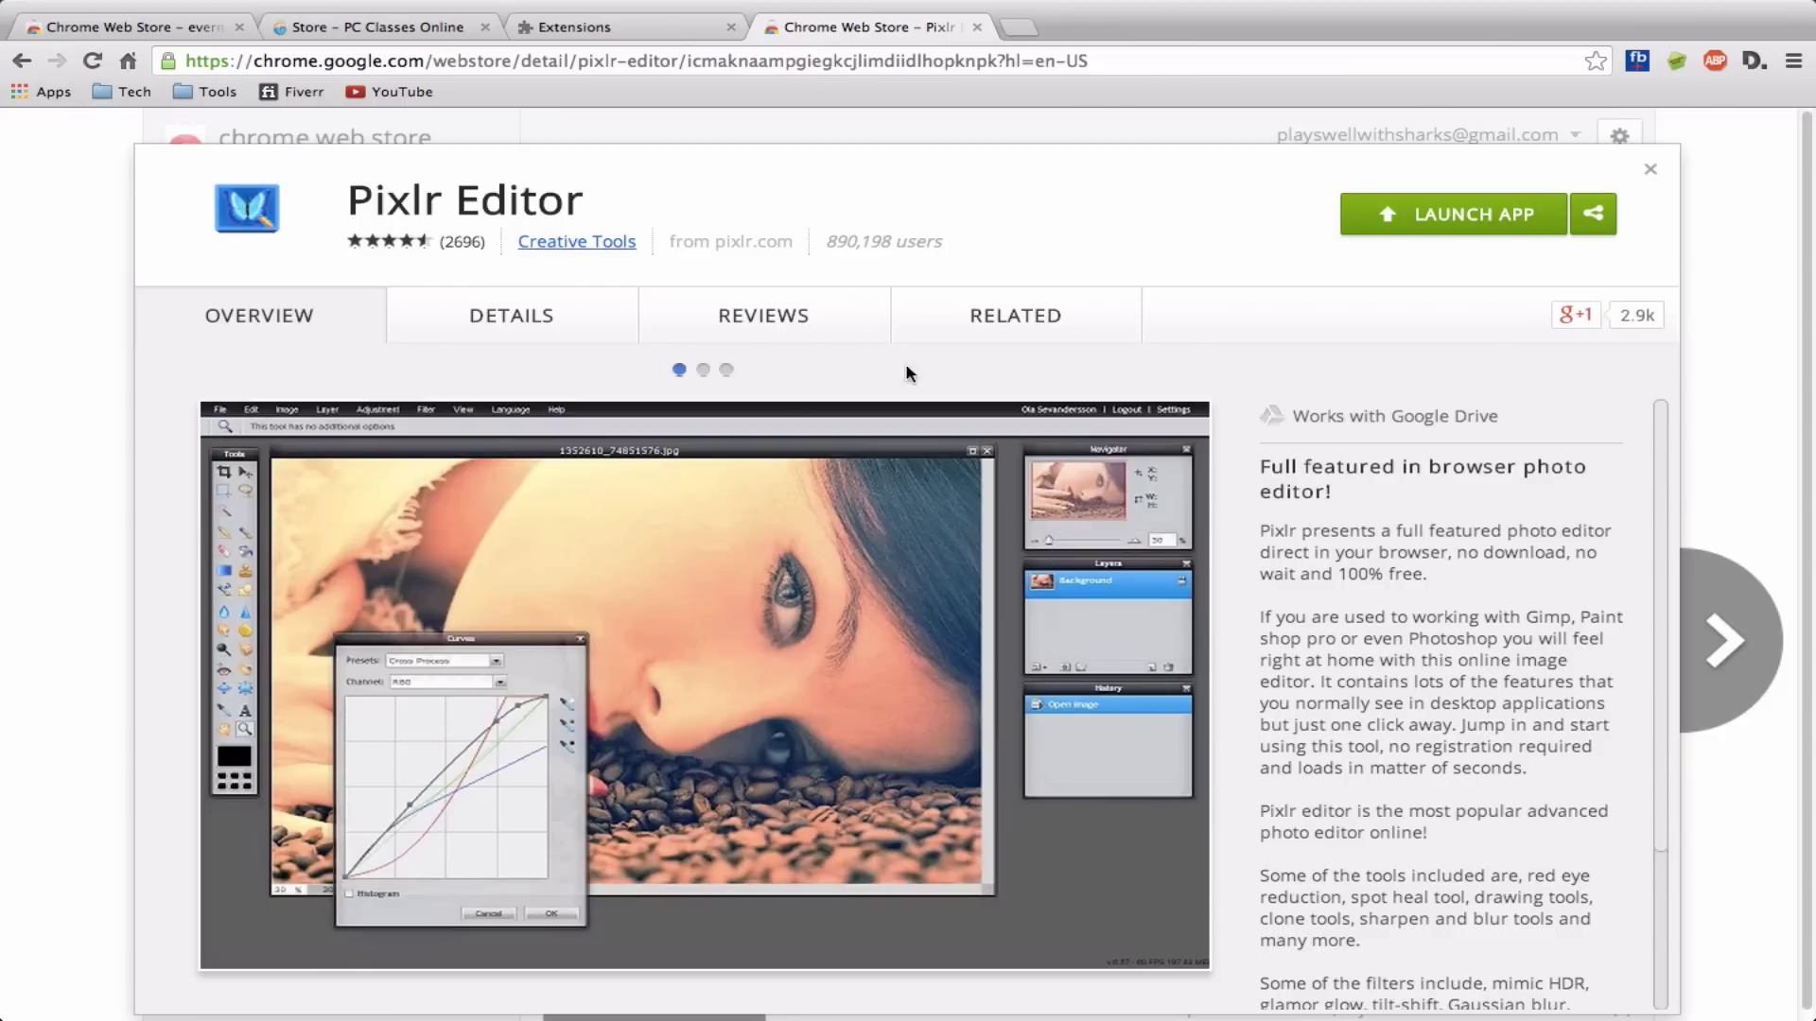
click(1445, 218)
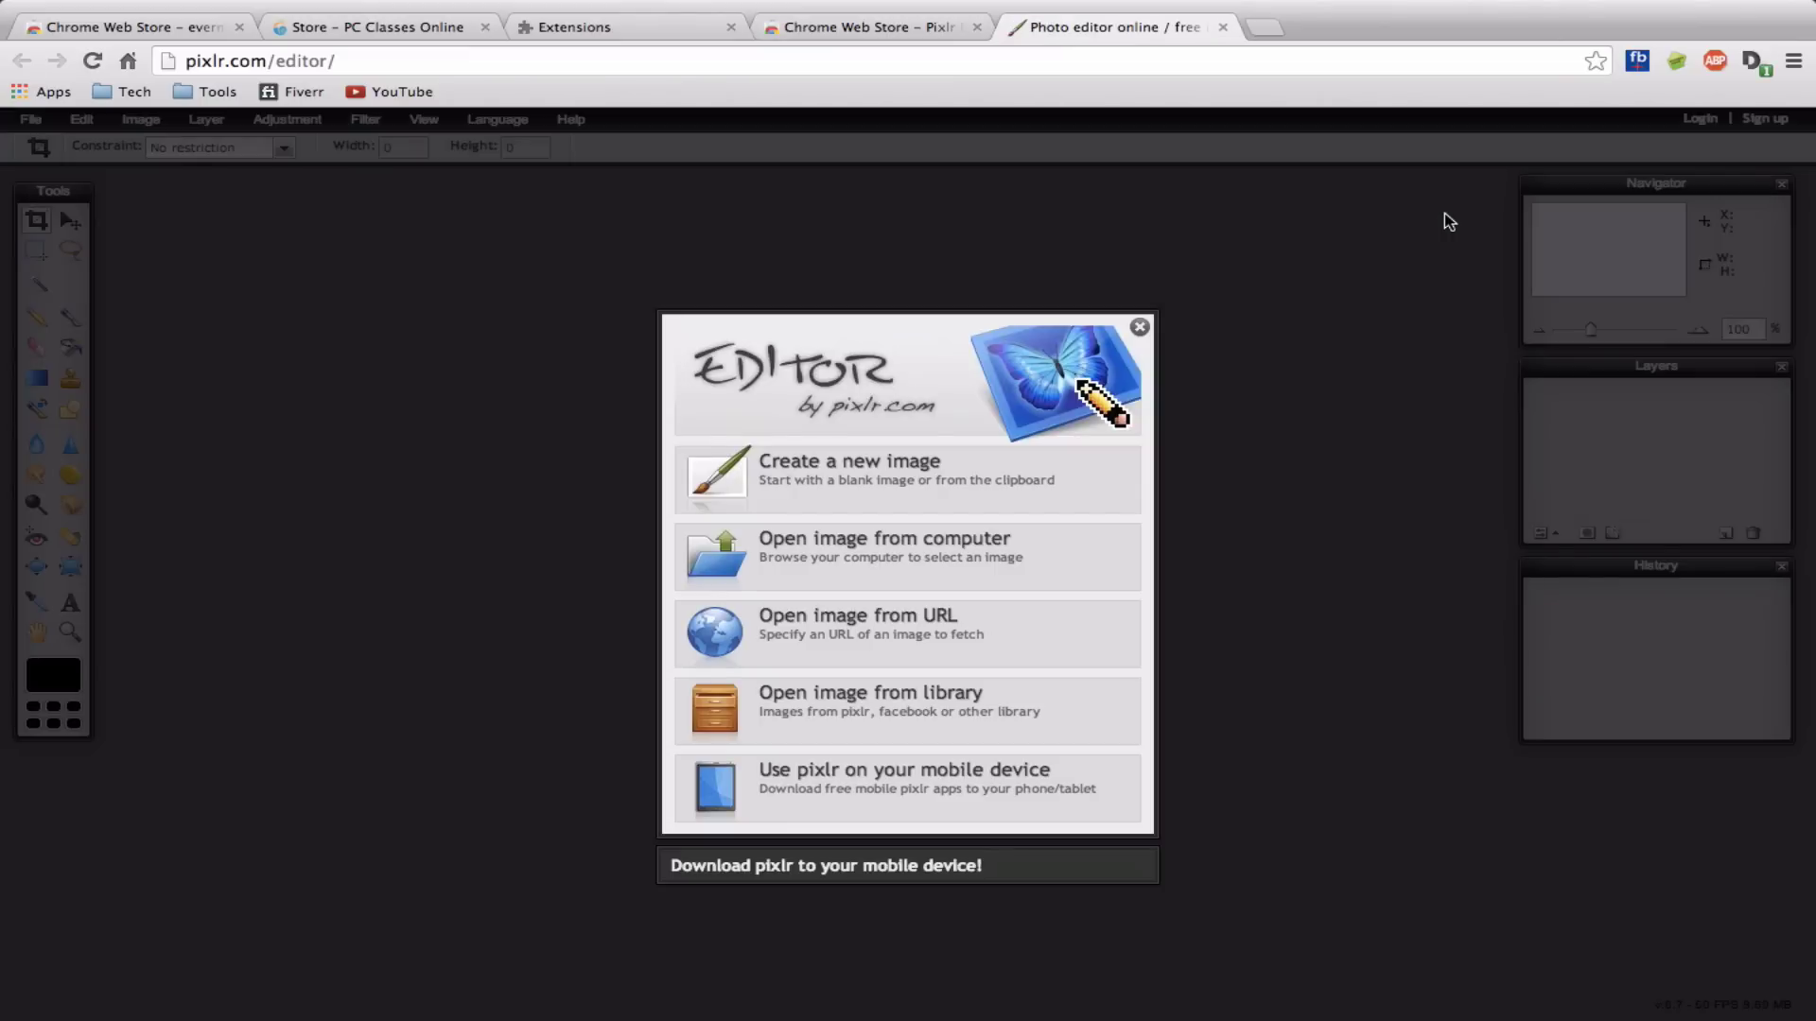
click(792, 461)
click(995, 693)
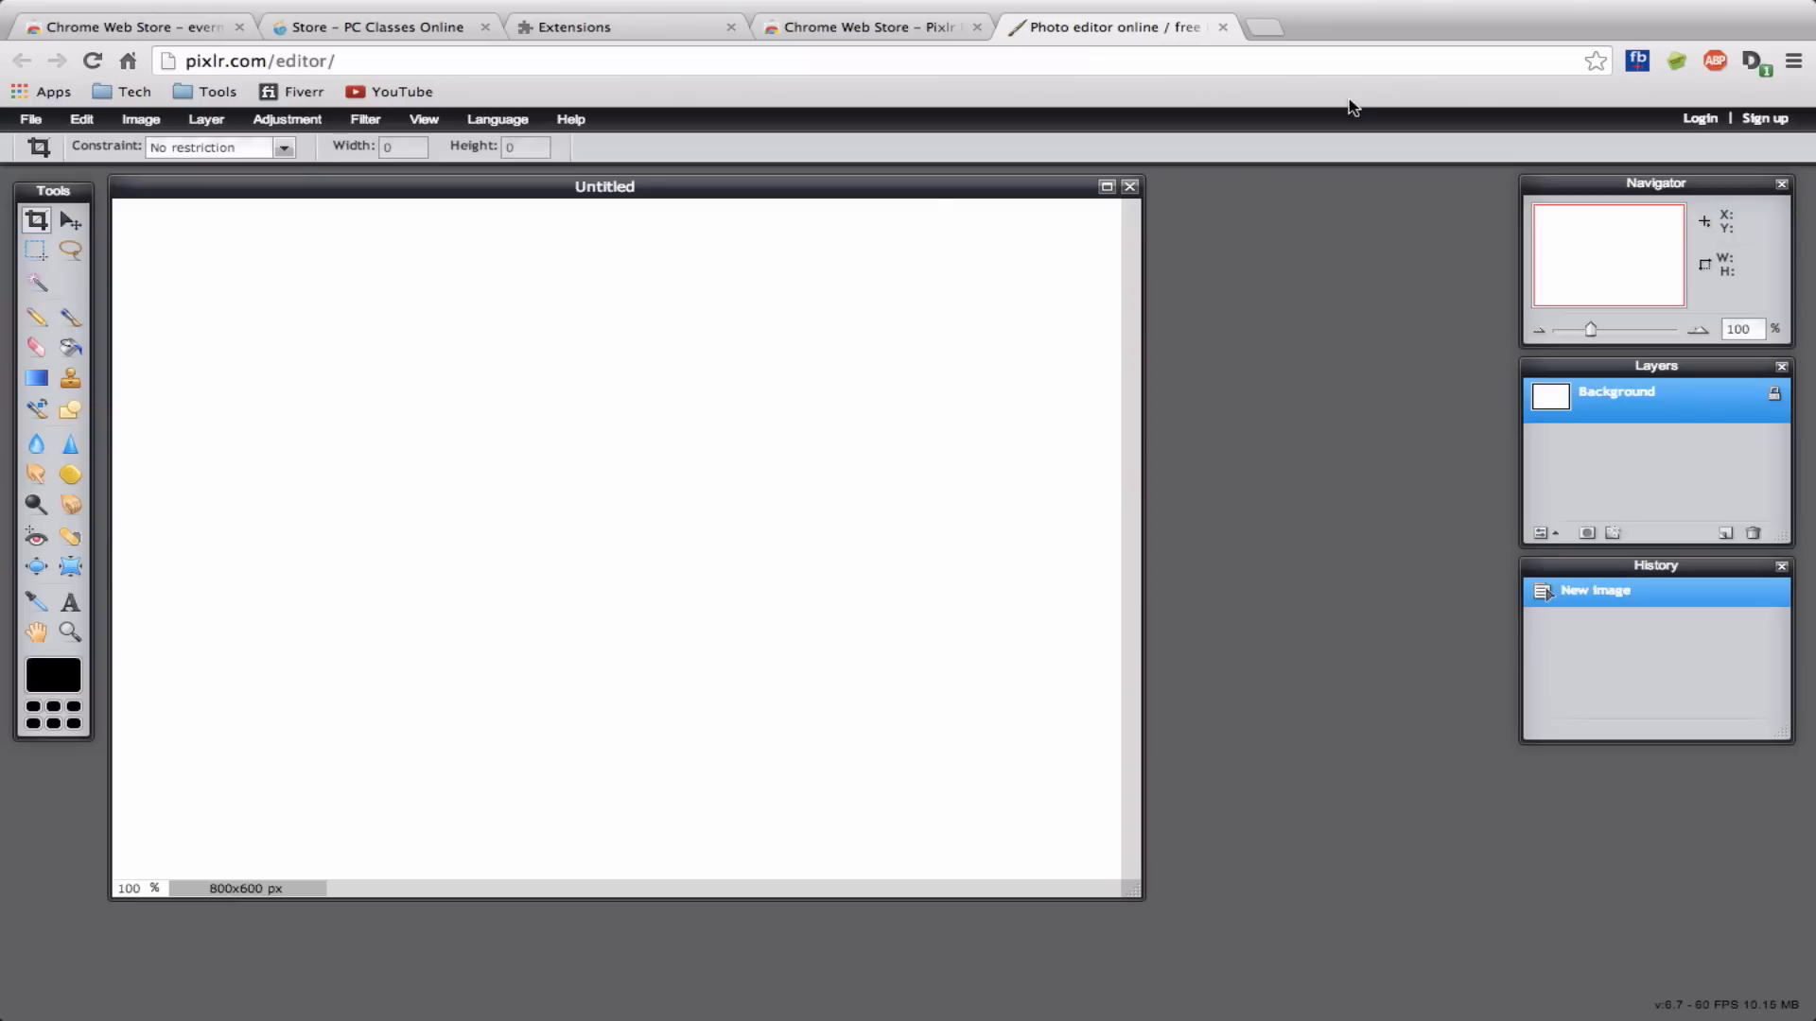
click(1224, 28)
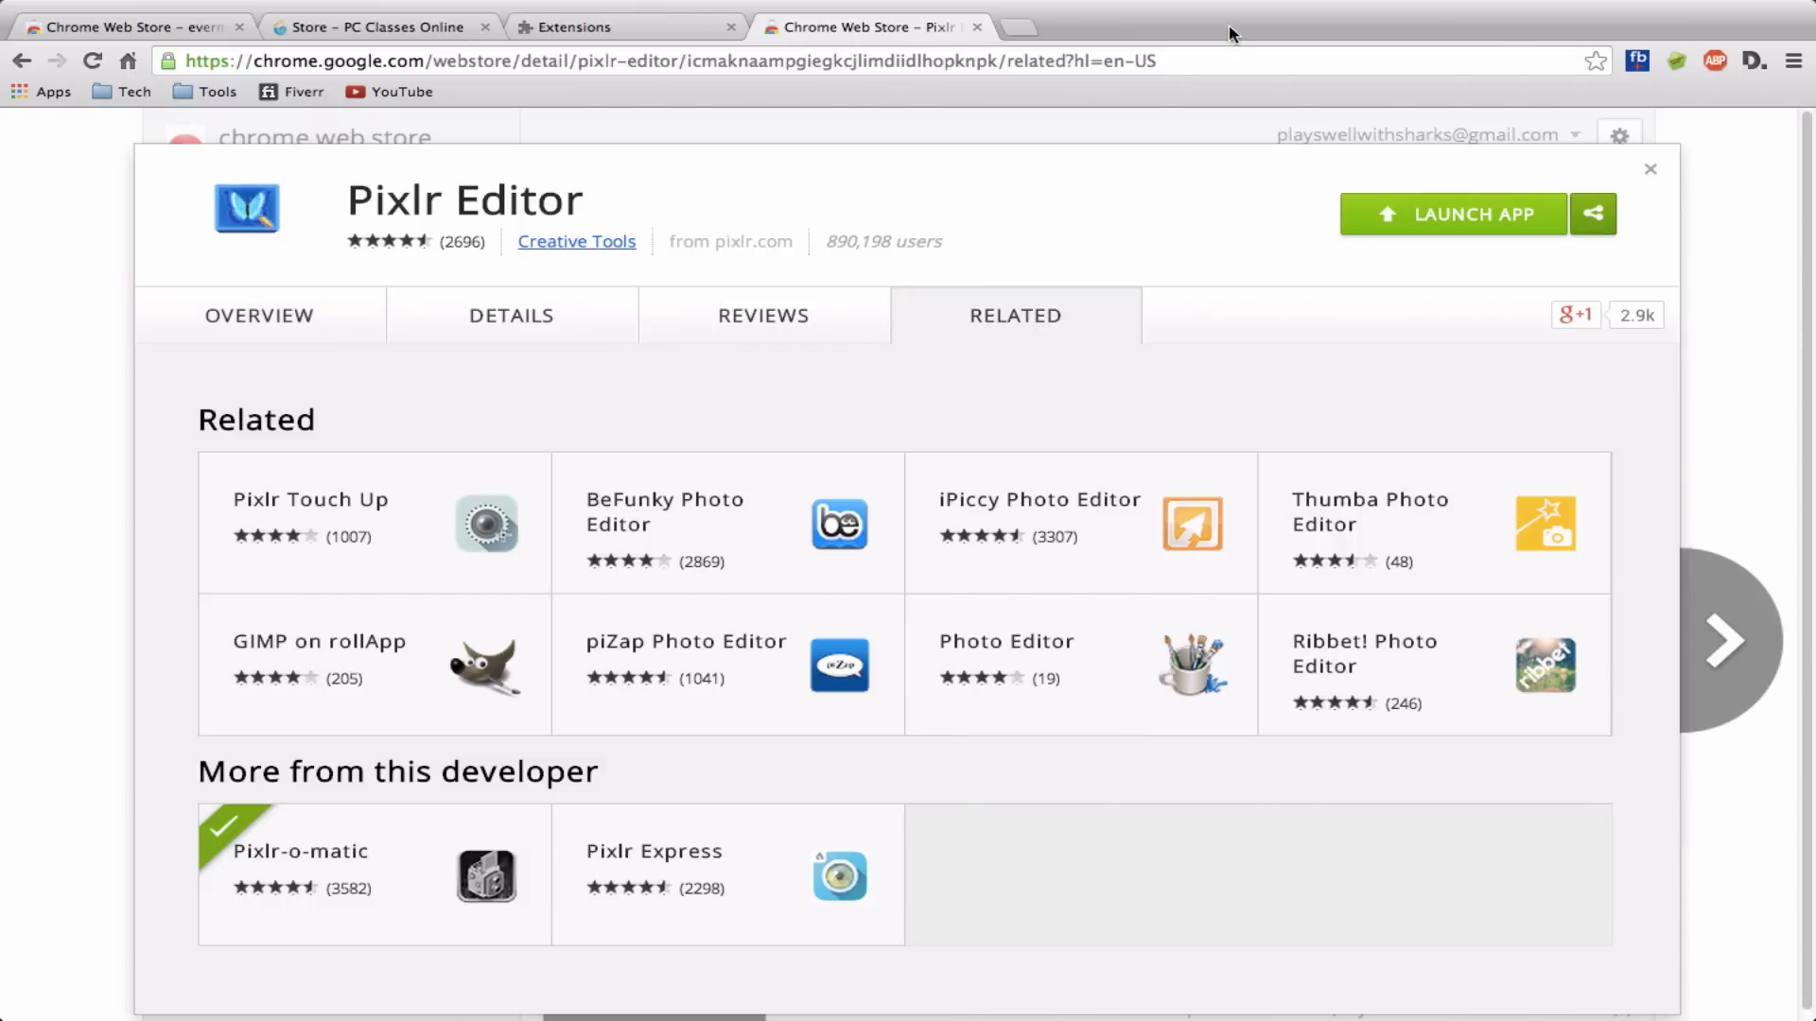
- Close the Pixlr Editor details and search the Chrome Web Store for "spotify"
click(1652, 170)
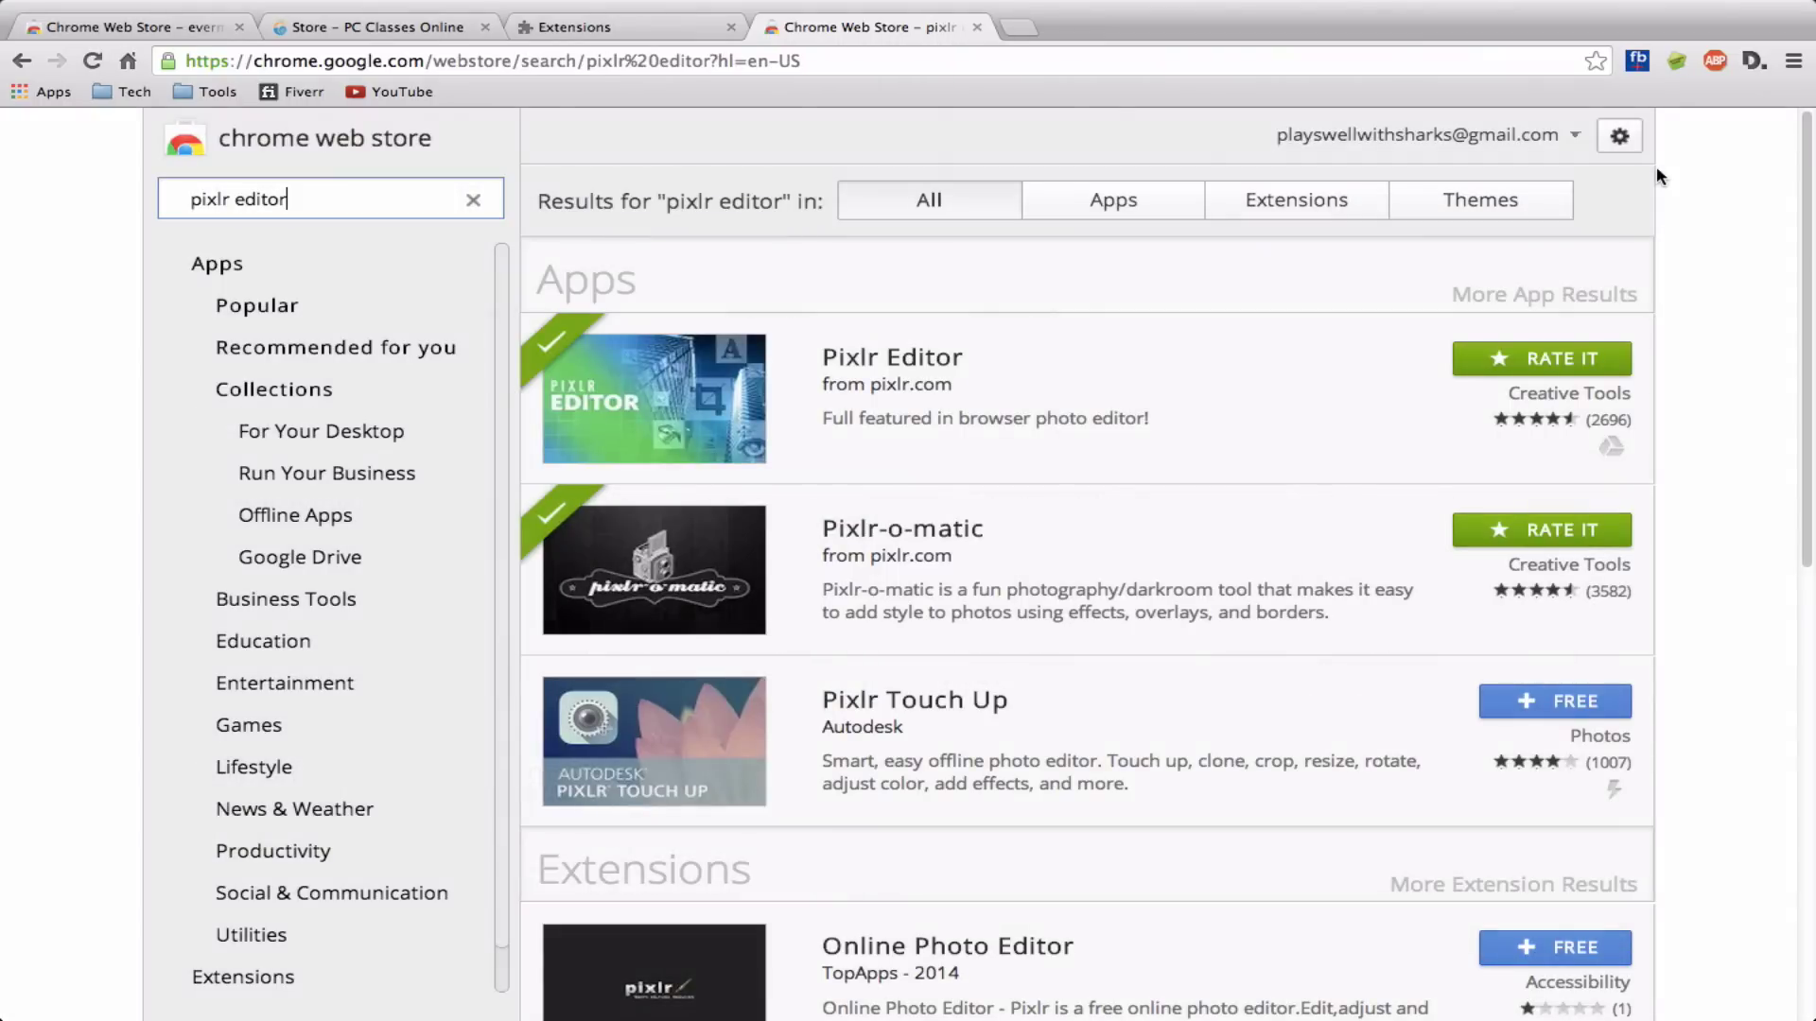
drag(313, 199, 66, 185)
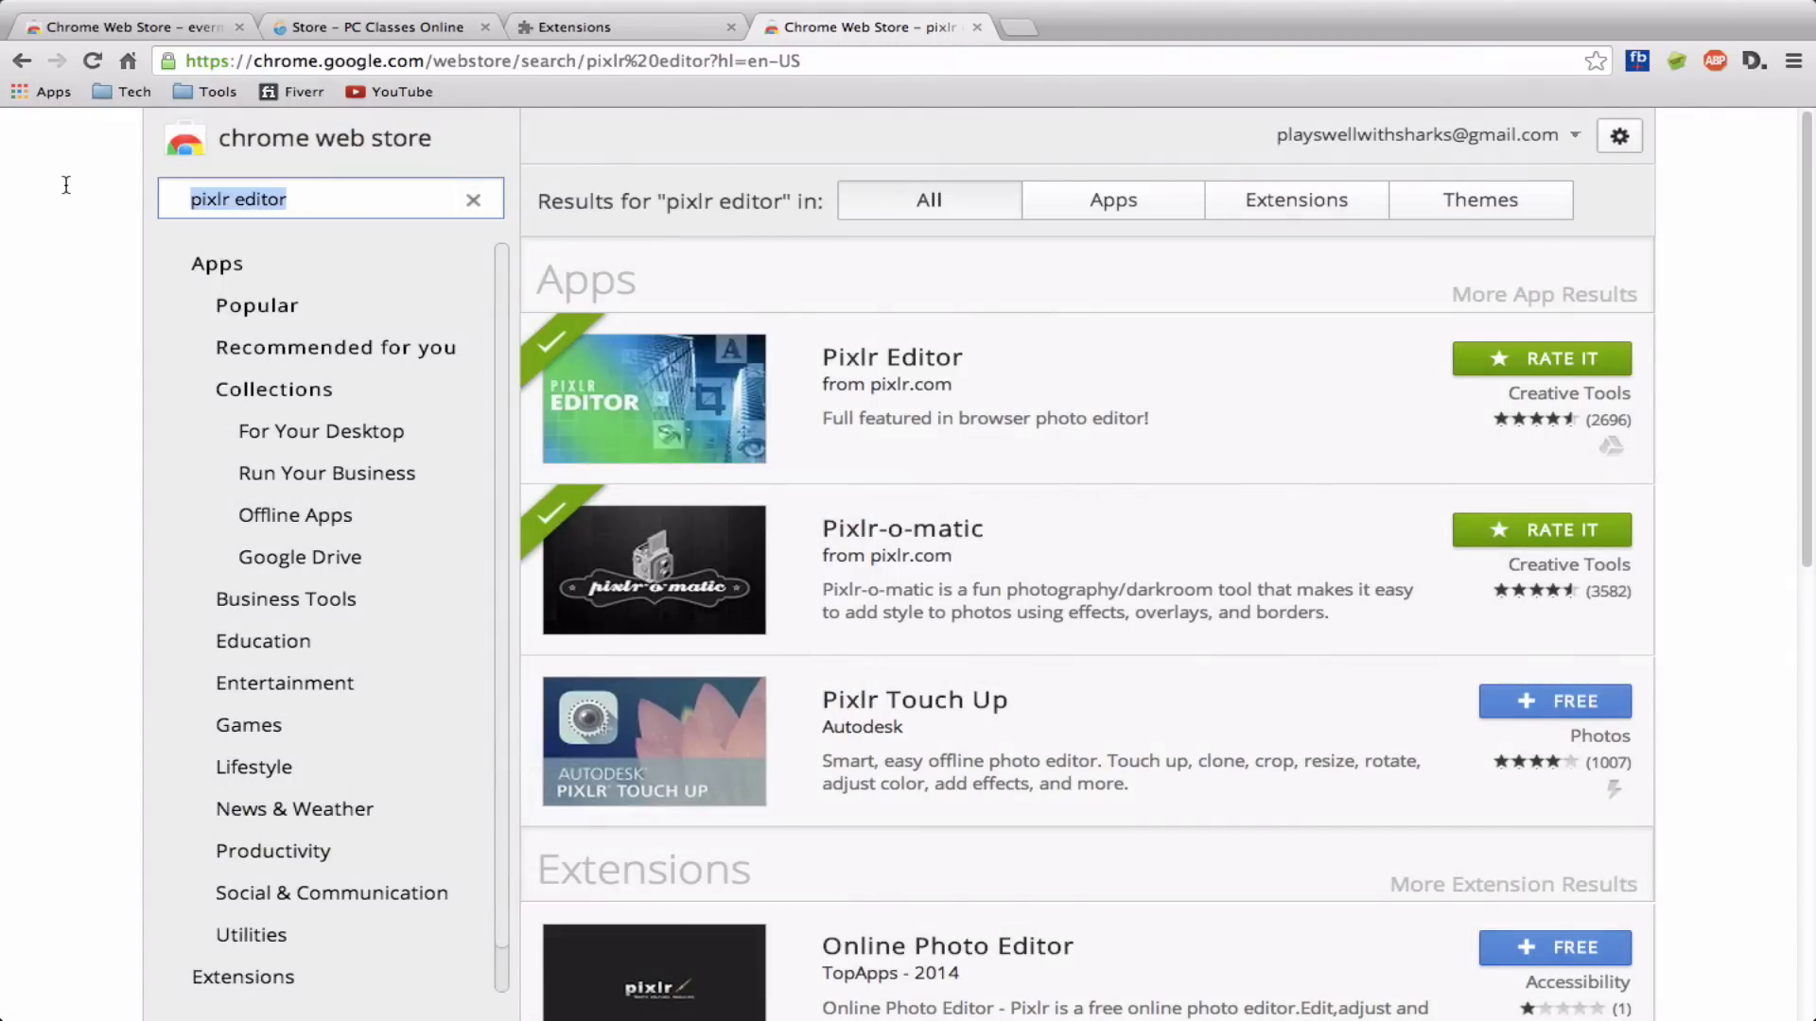
text(spot)
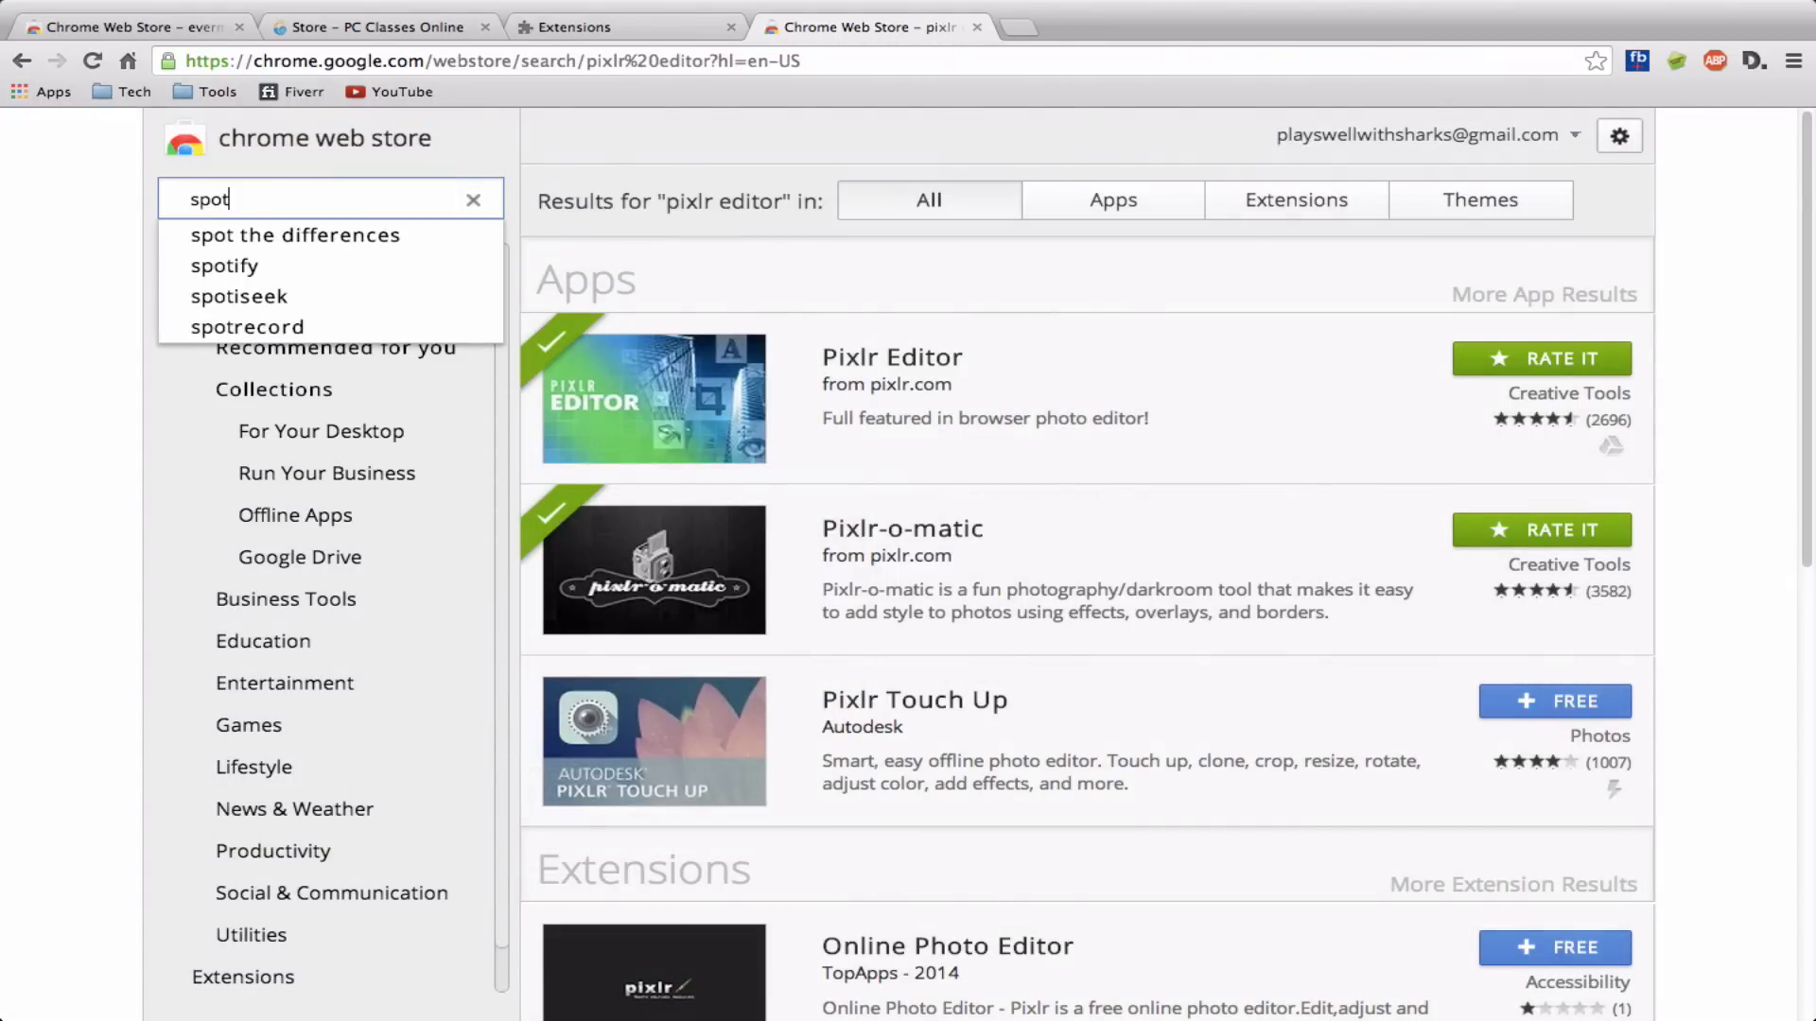
key(Down)
key(Down)
key(Return)
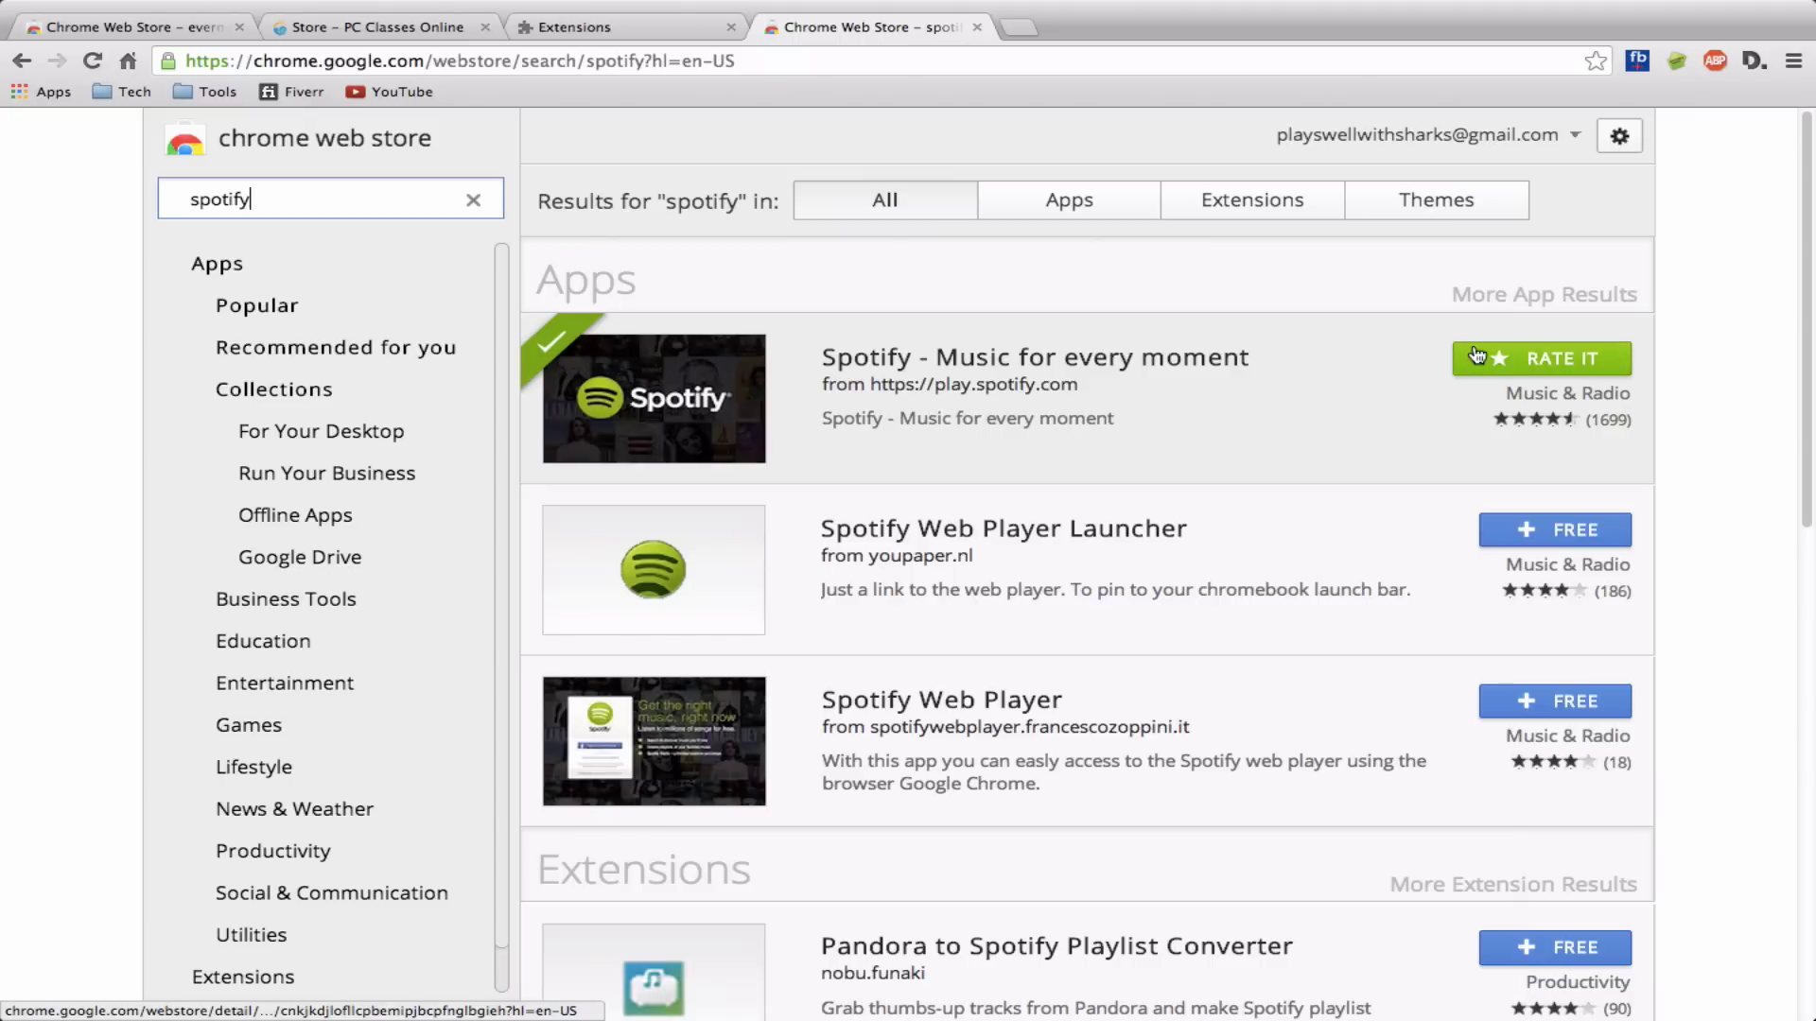
- Show the second page of installed Chrome apps in a new tab and launch Spotify
click(1015, 28)
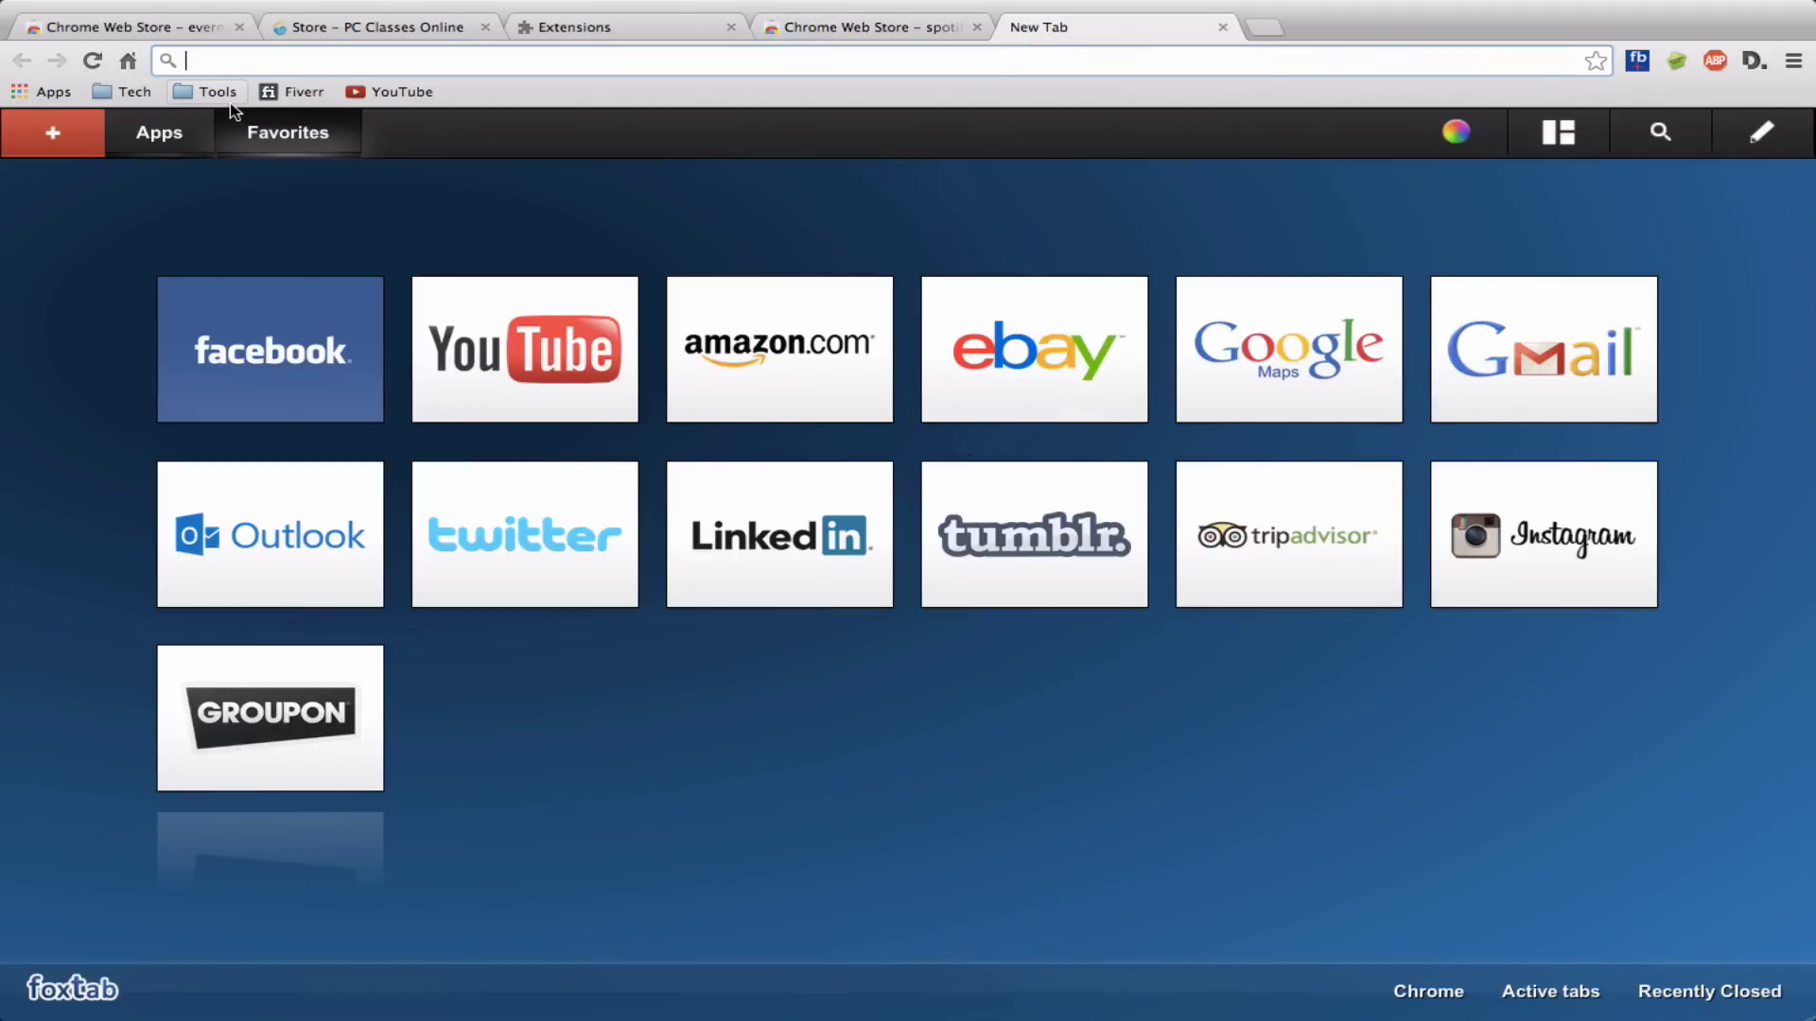
click(42, 91)
click(1722, 578)
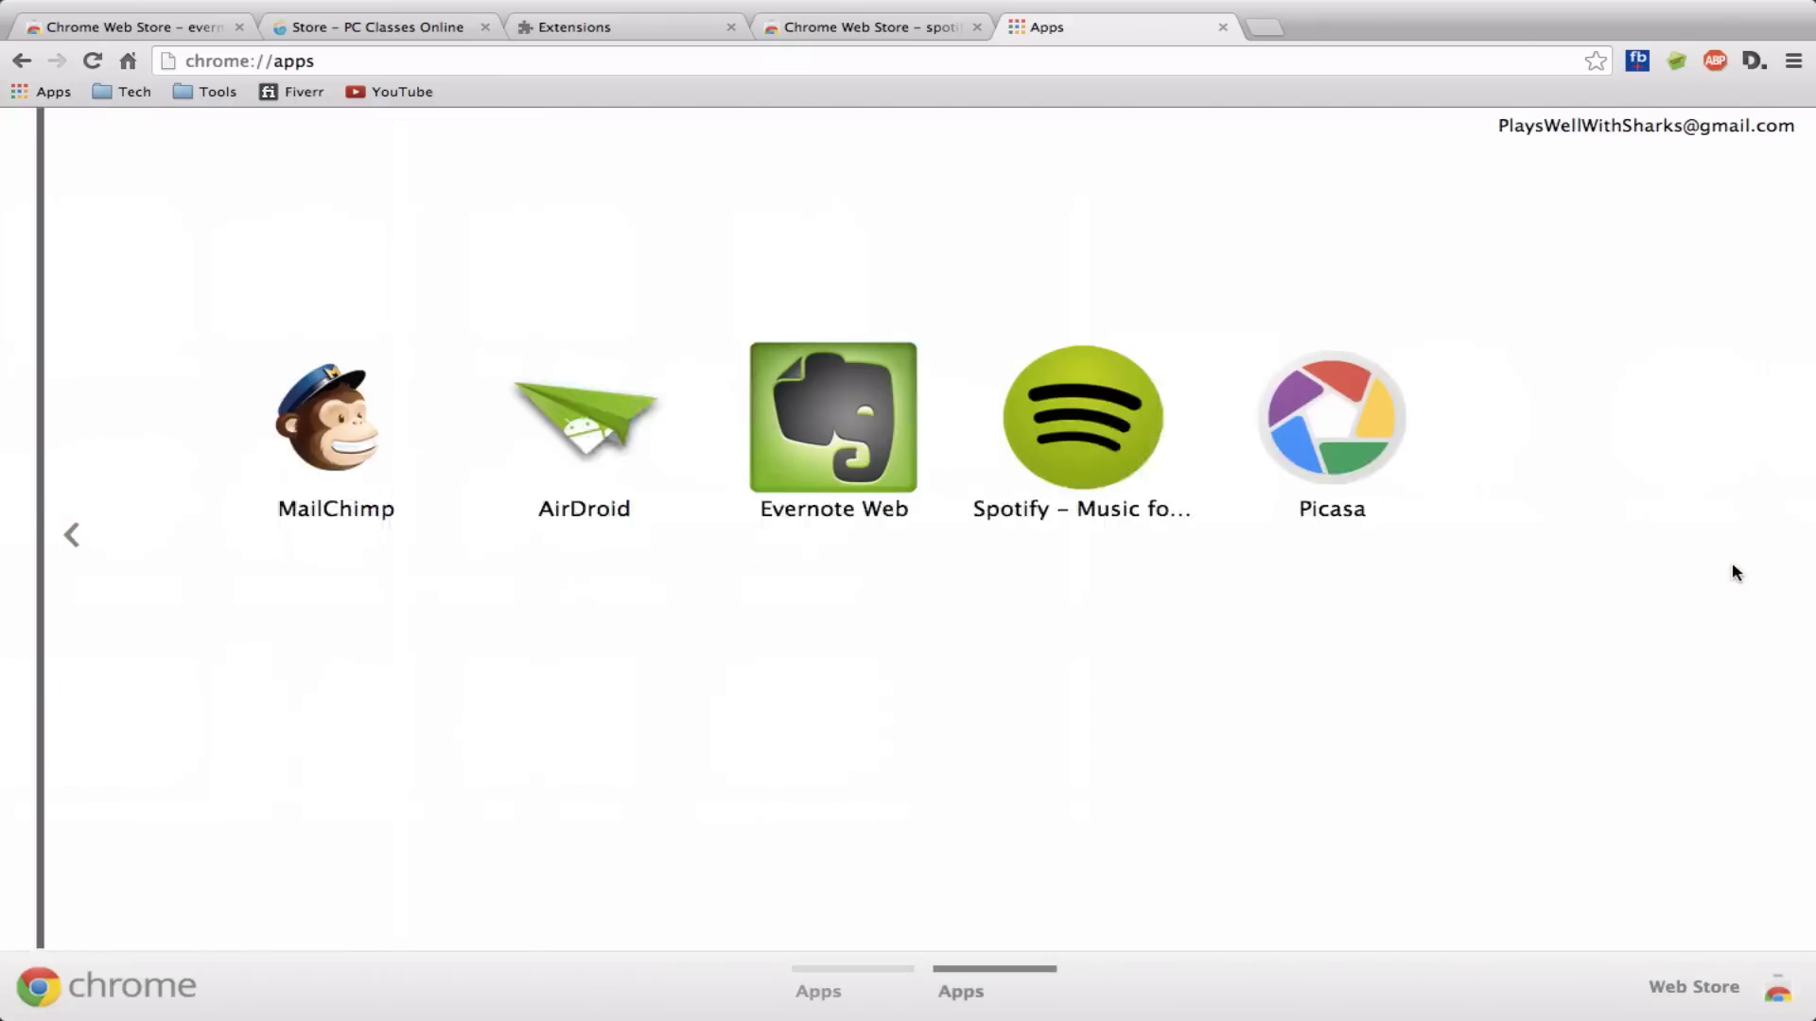
click(1048, 445)
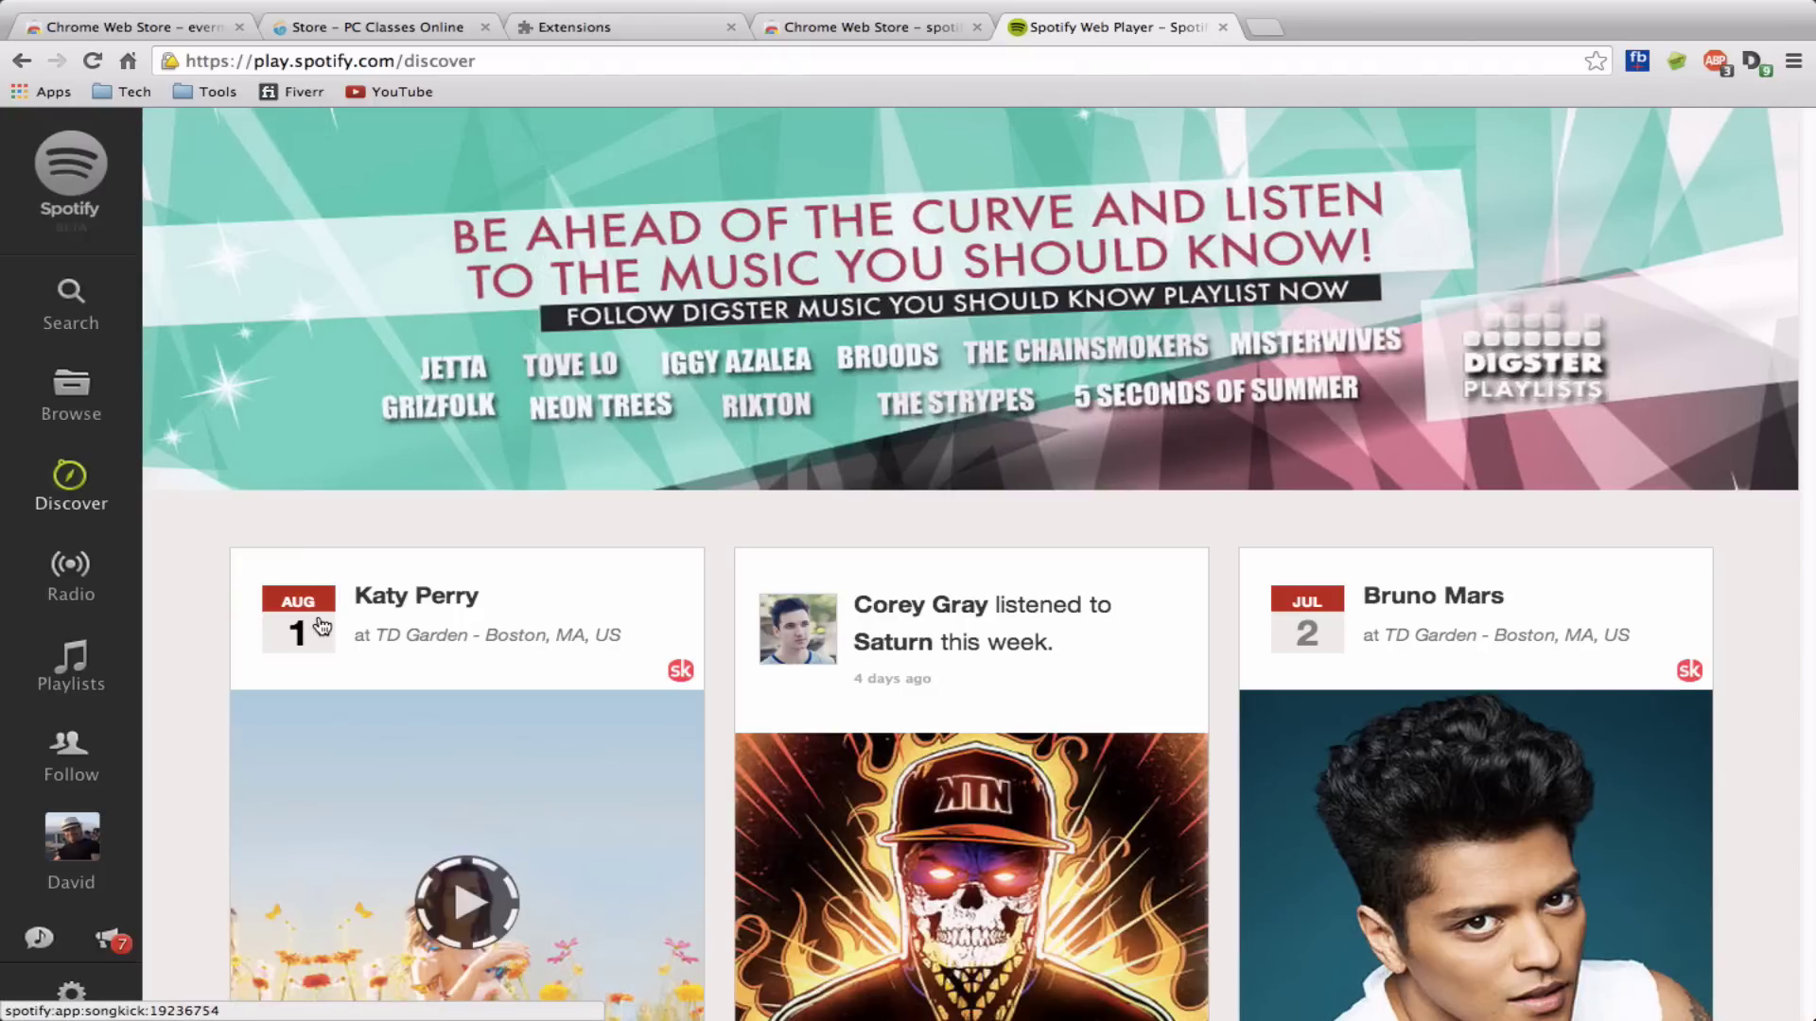
- View Spotify's Browse page and the playlists, and briefly play and pause the first track of Mac Guru Favorite Tunes
click(82, 399)
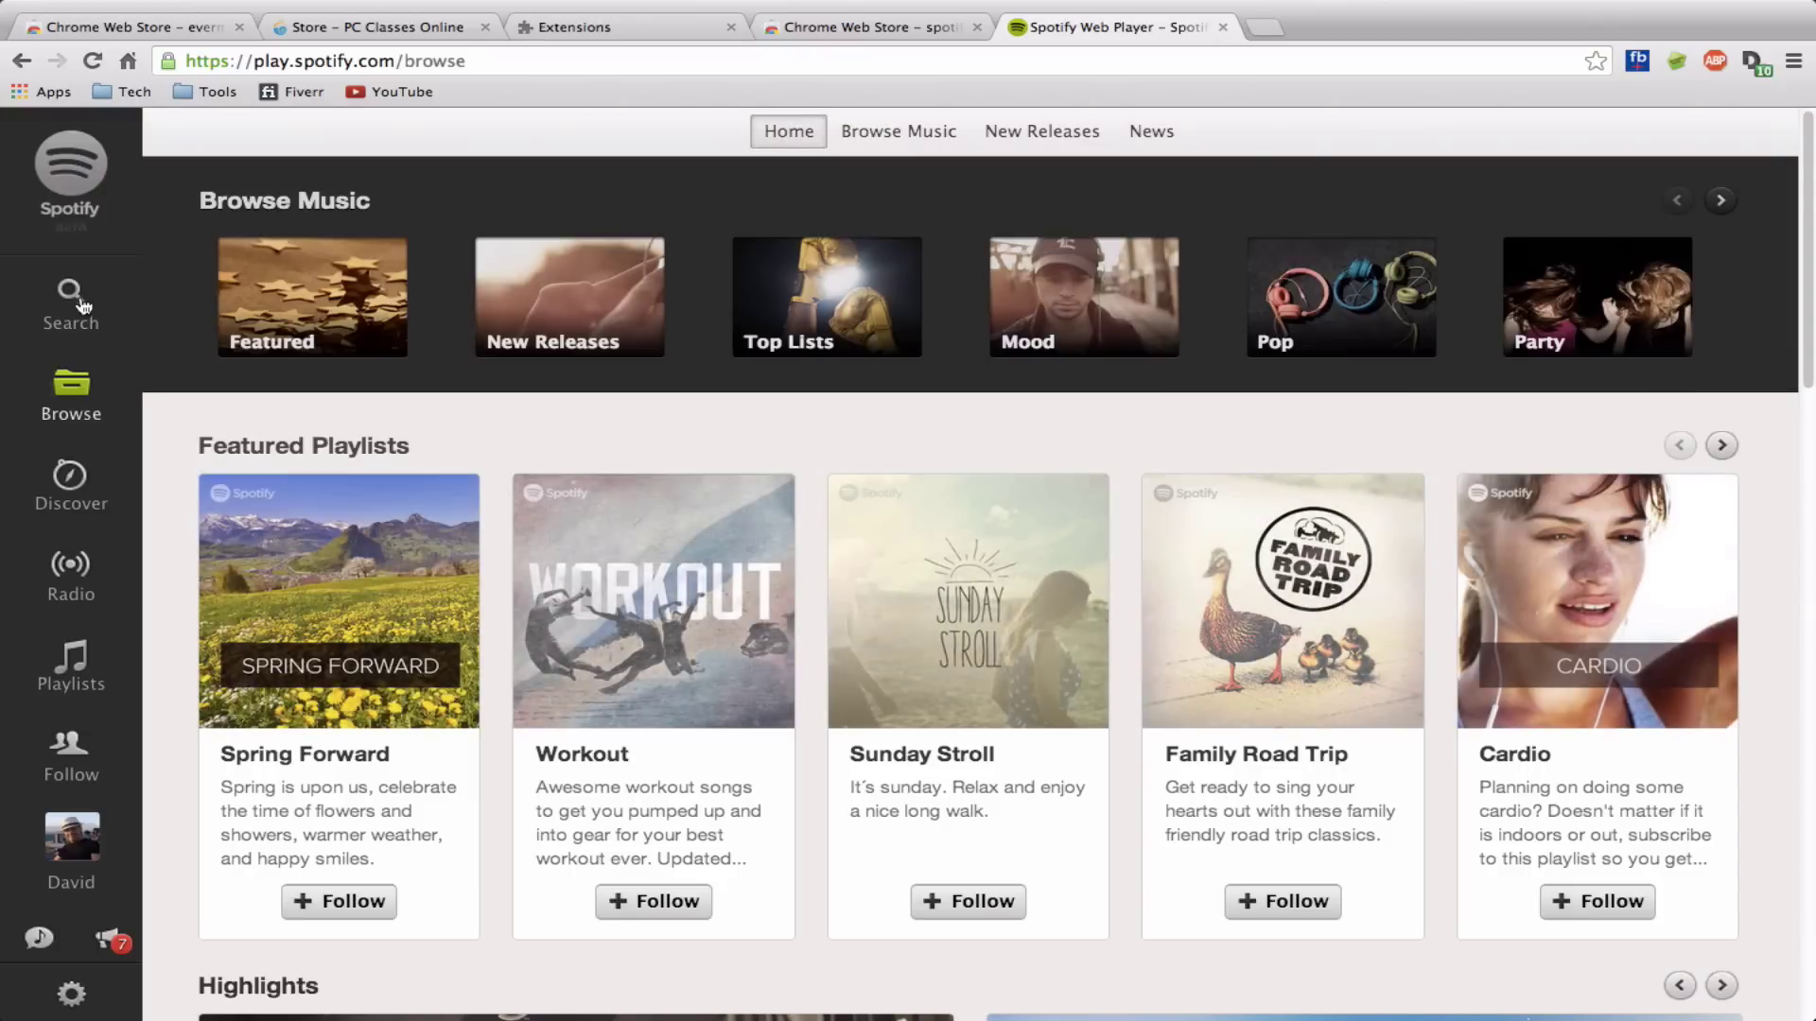
click(54, 674)
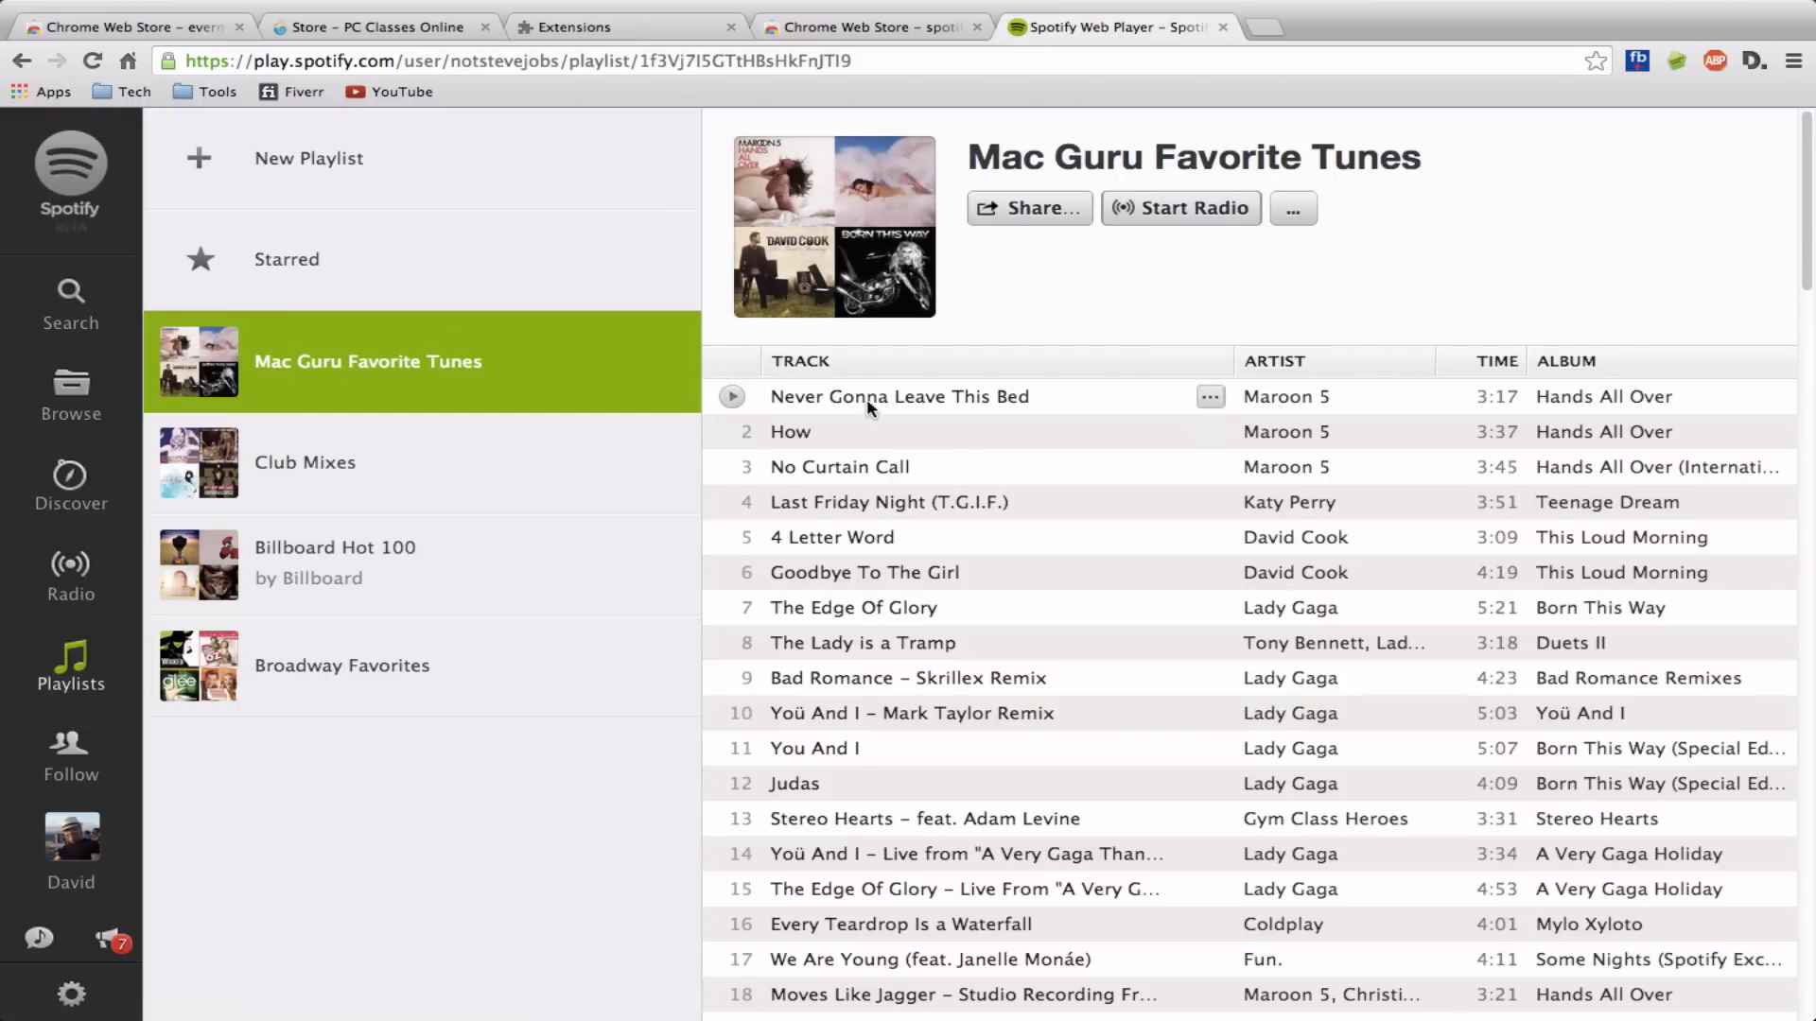
click(731, 399)
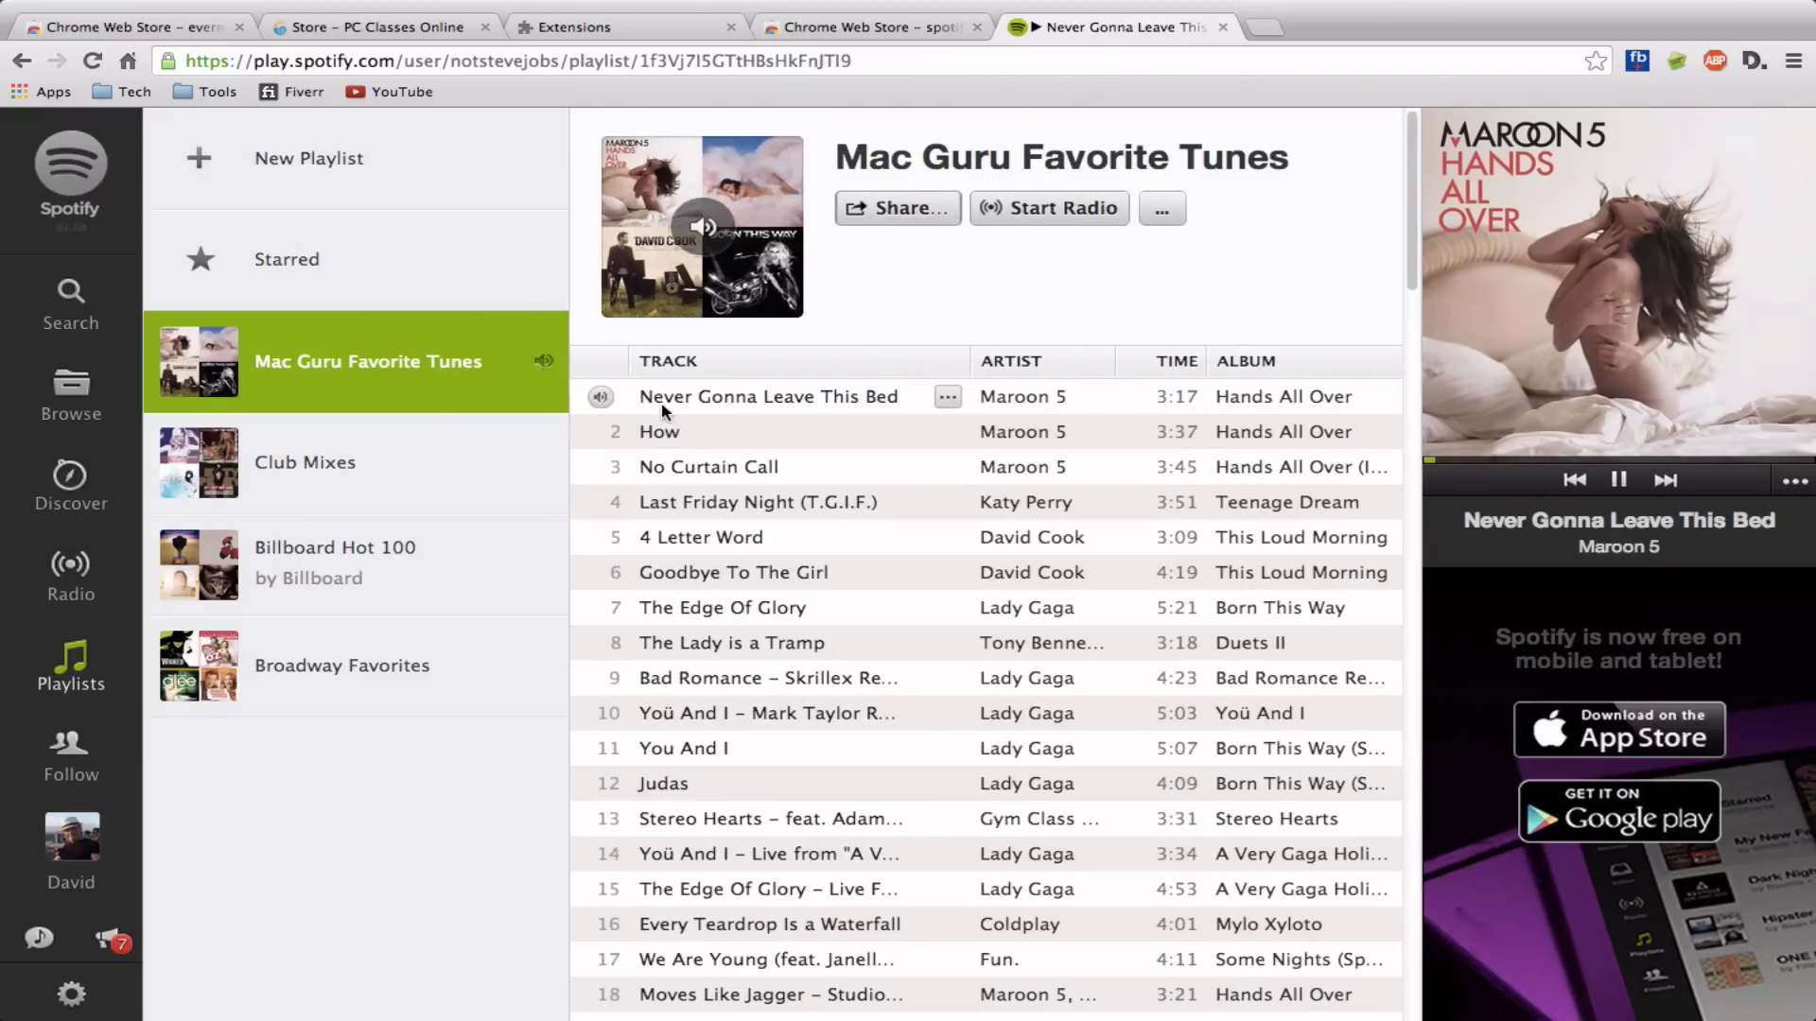
click(602, 397)
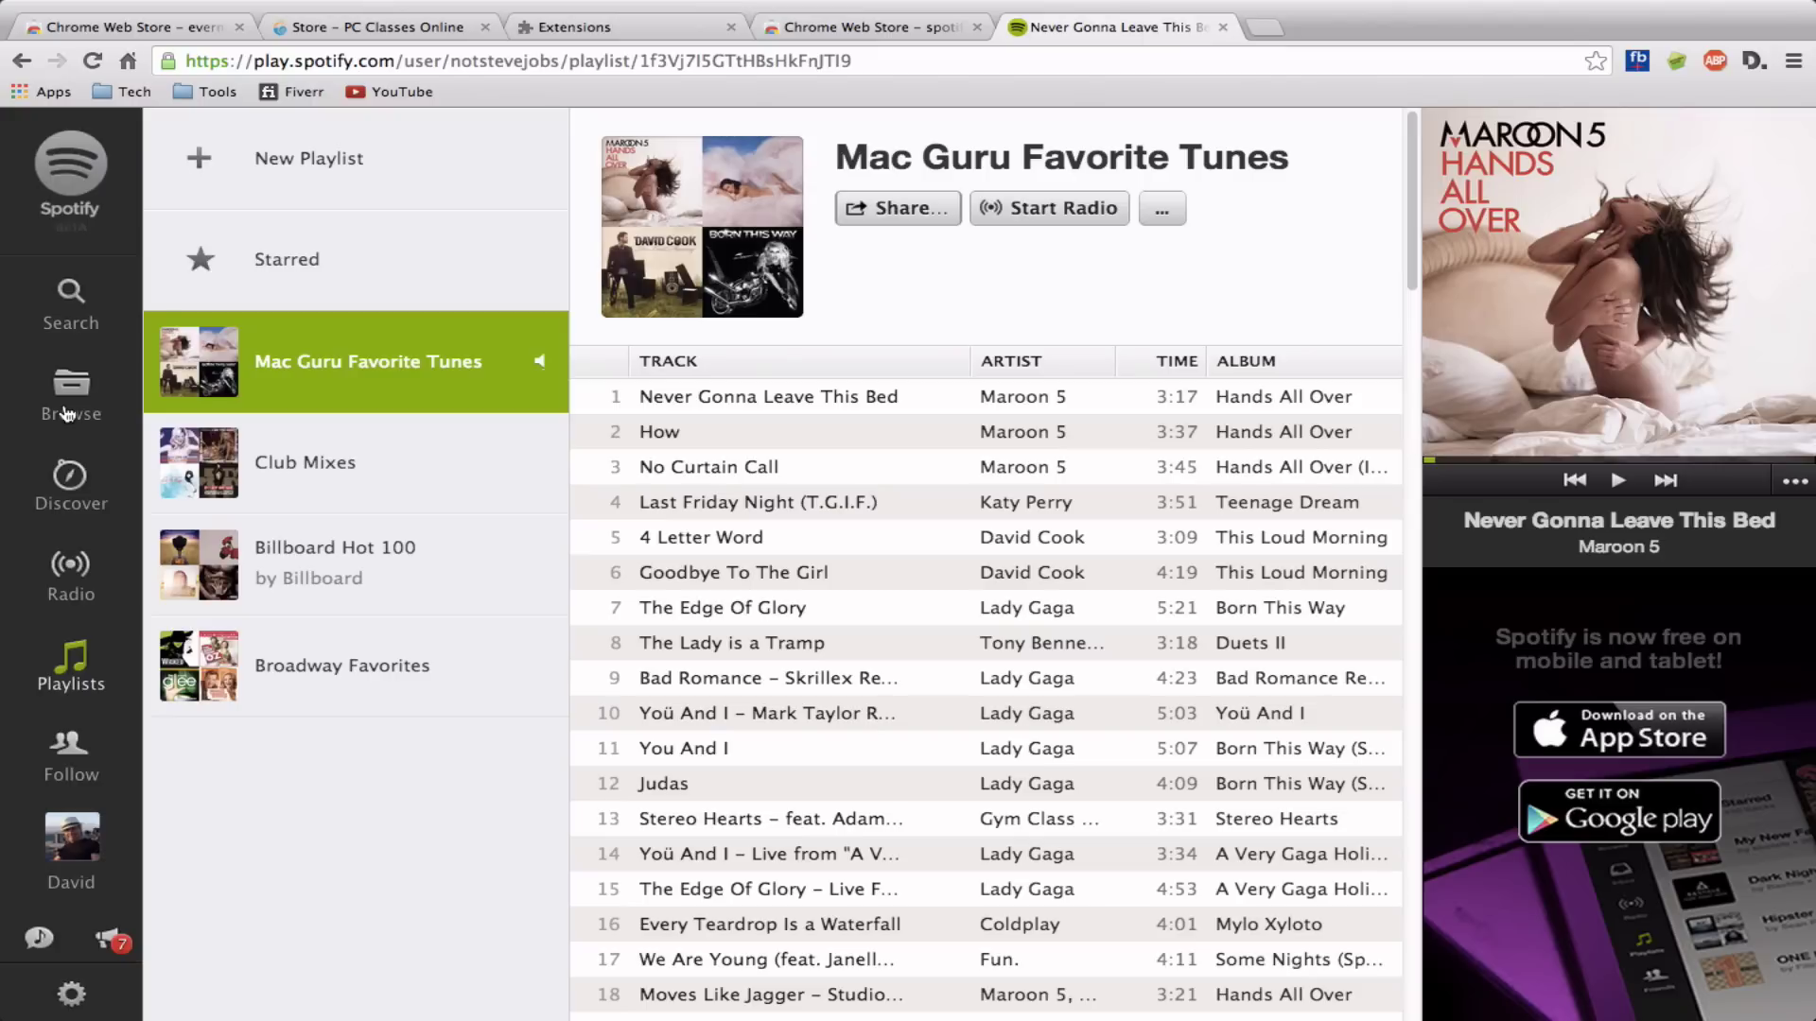
- Search Spotify for "madonna", open the artist's page and look through the popular tracks and albums
click(76, 316)
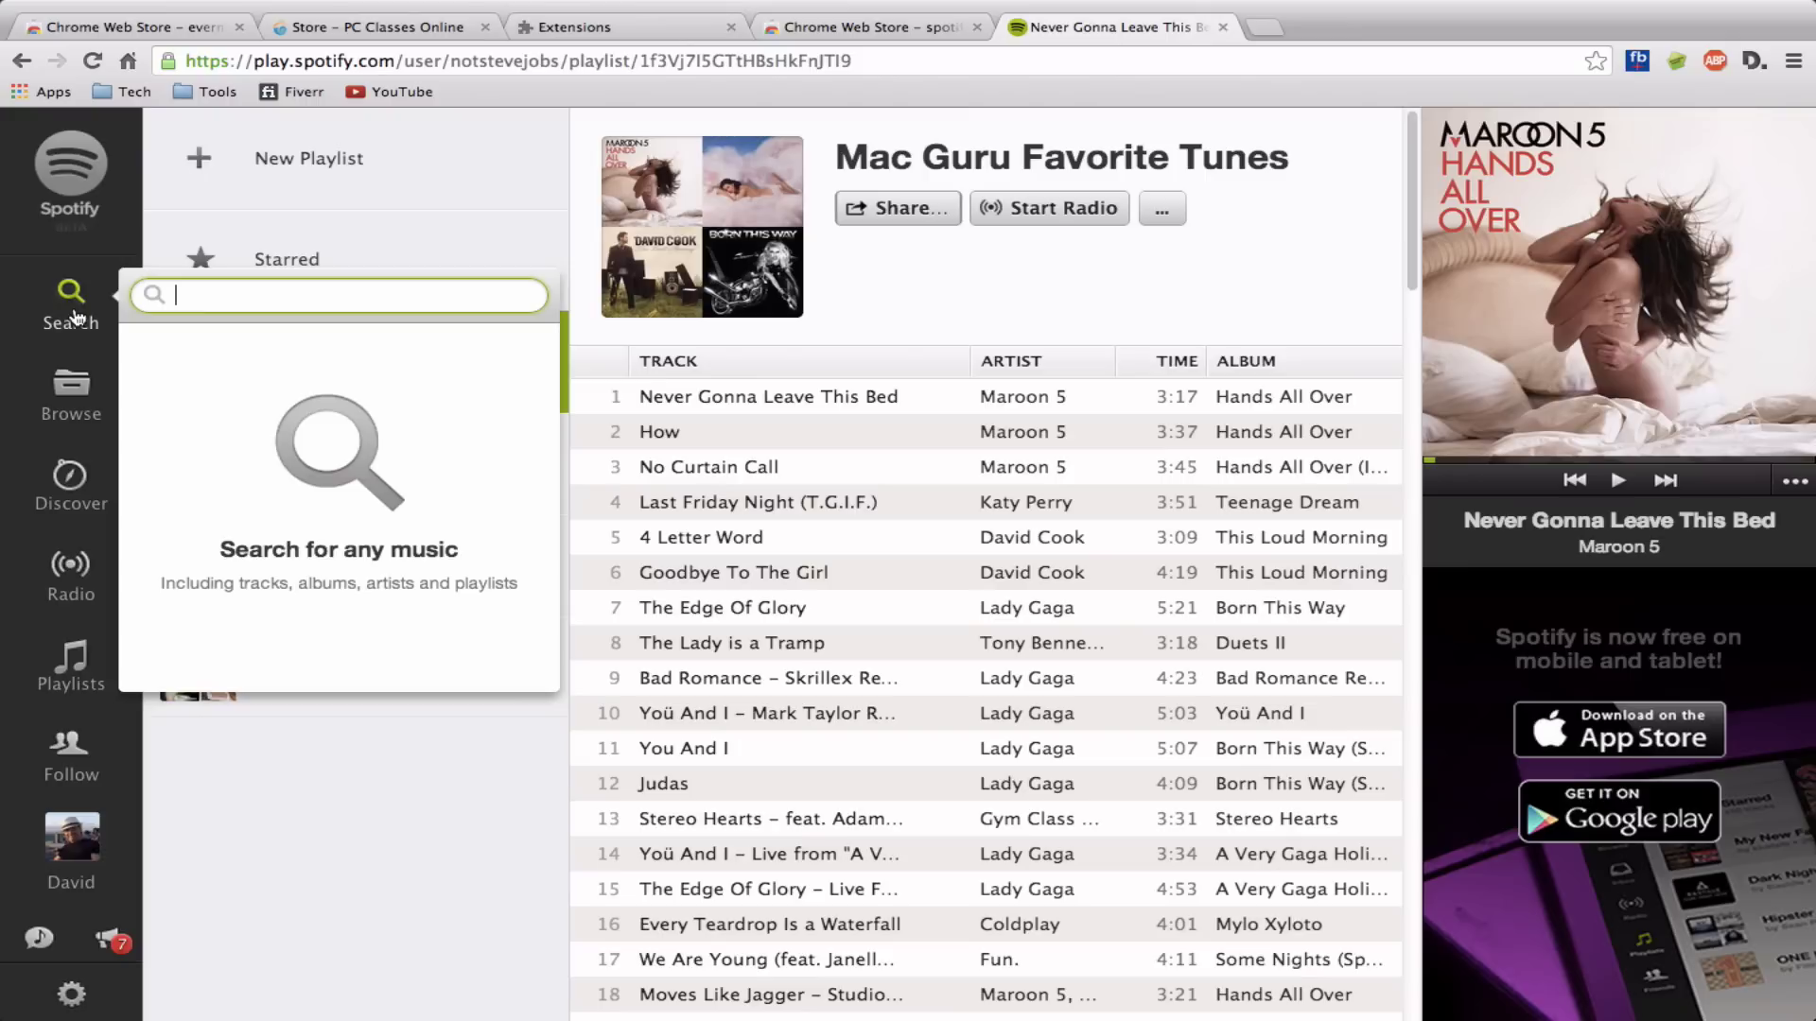
text(madonna)
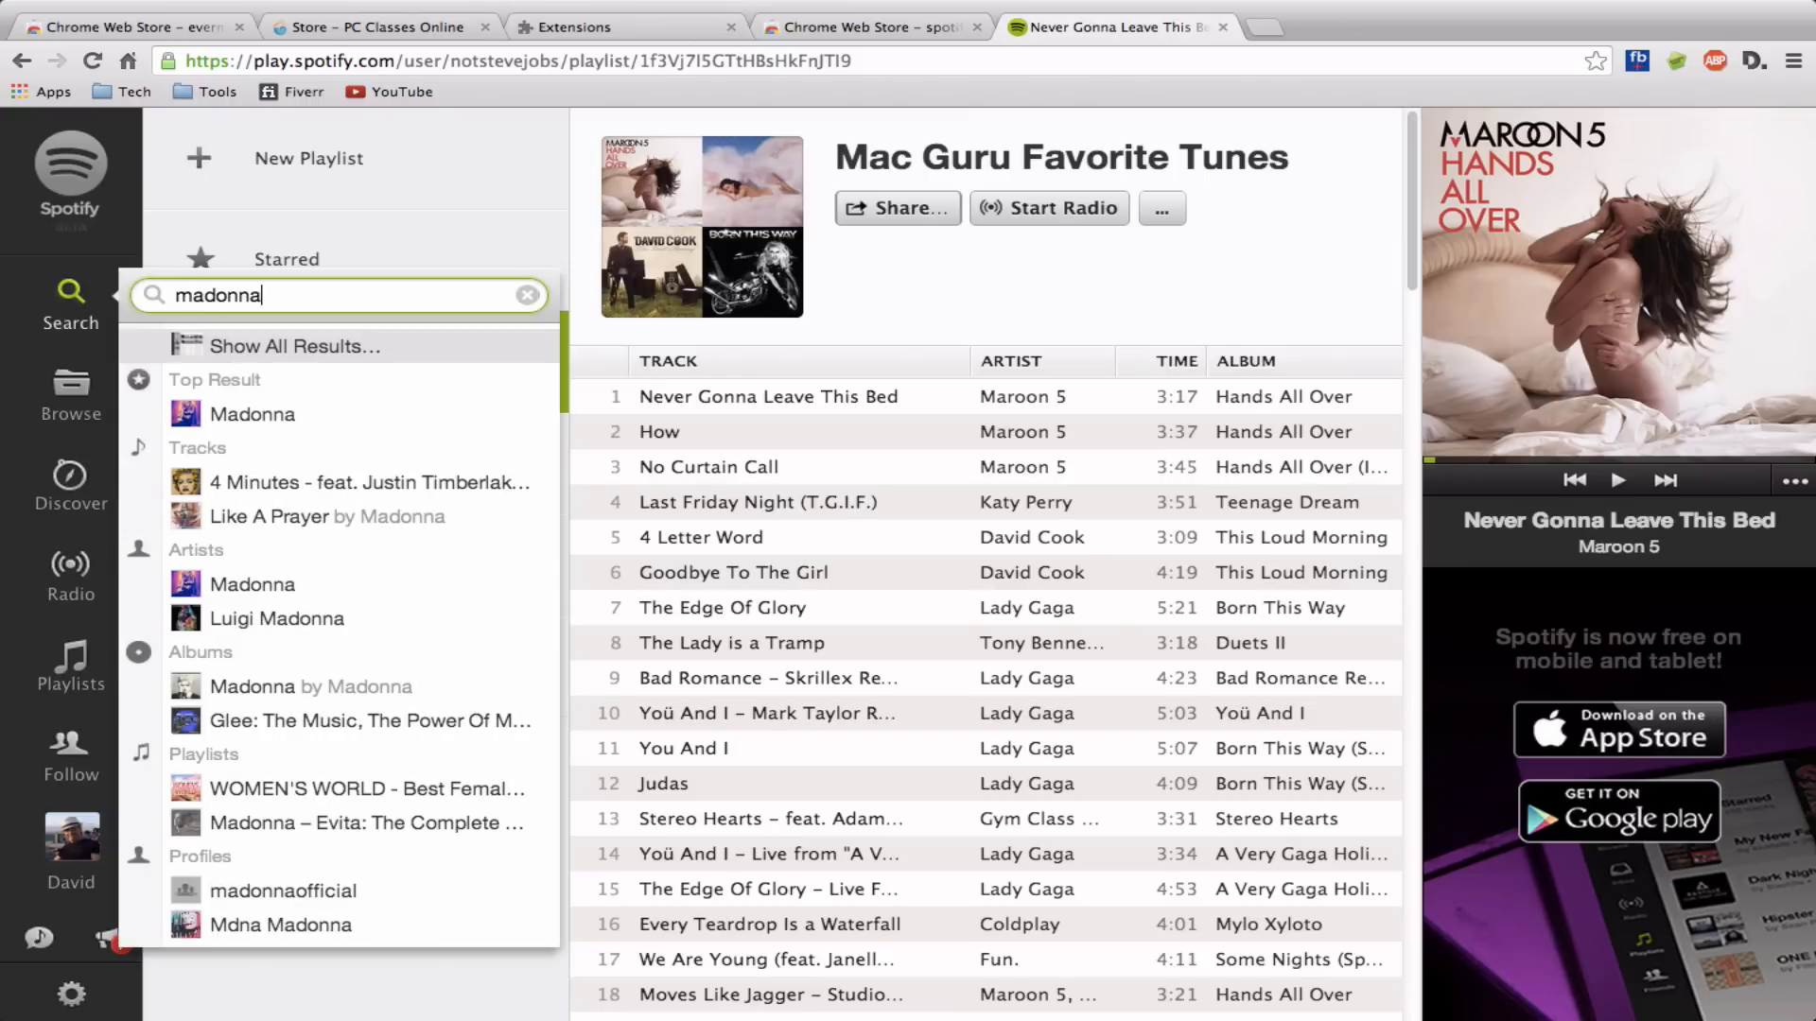
click(247, 416)
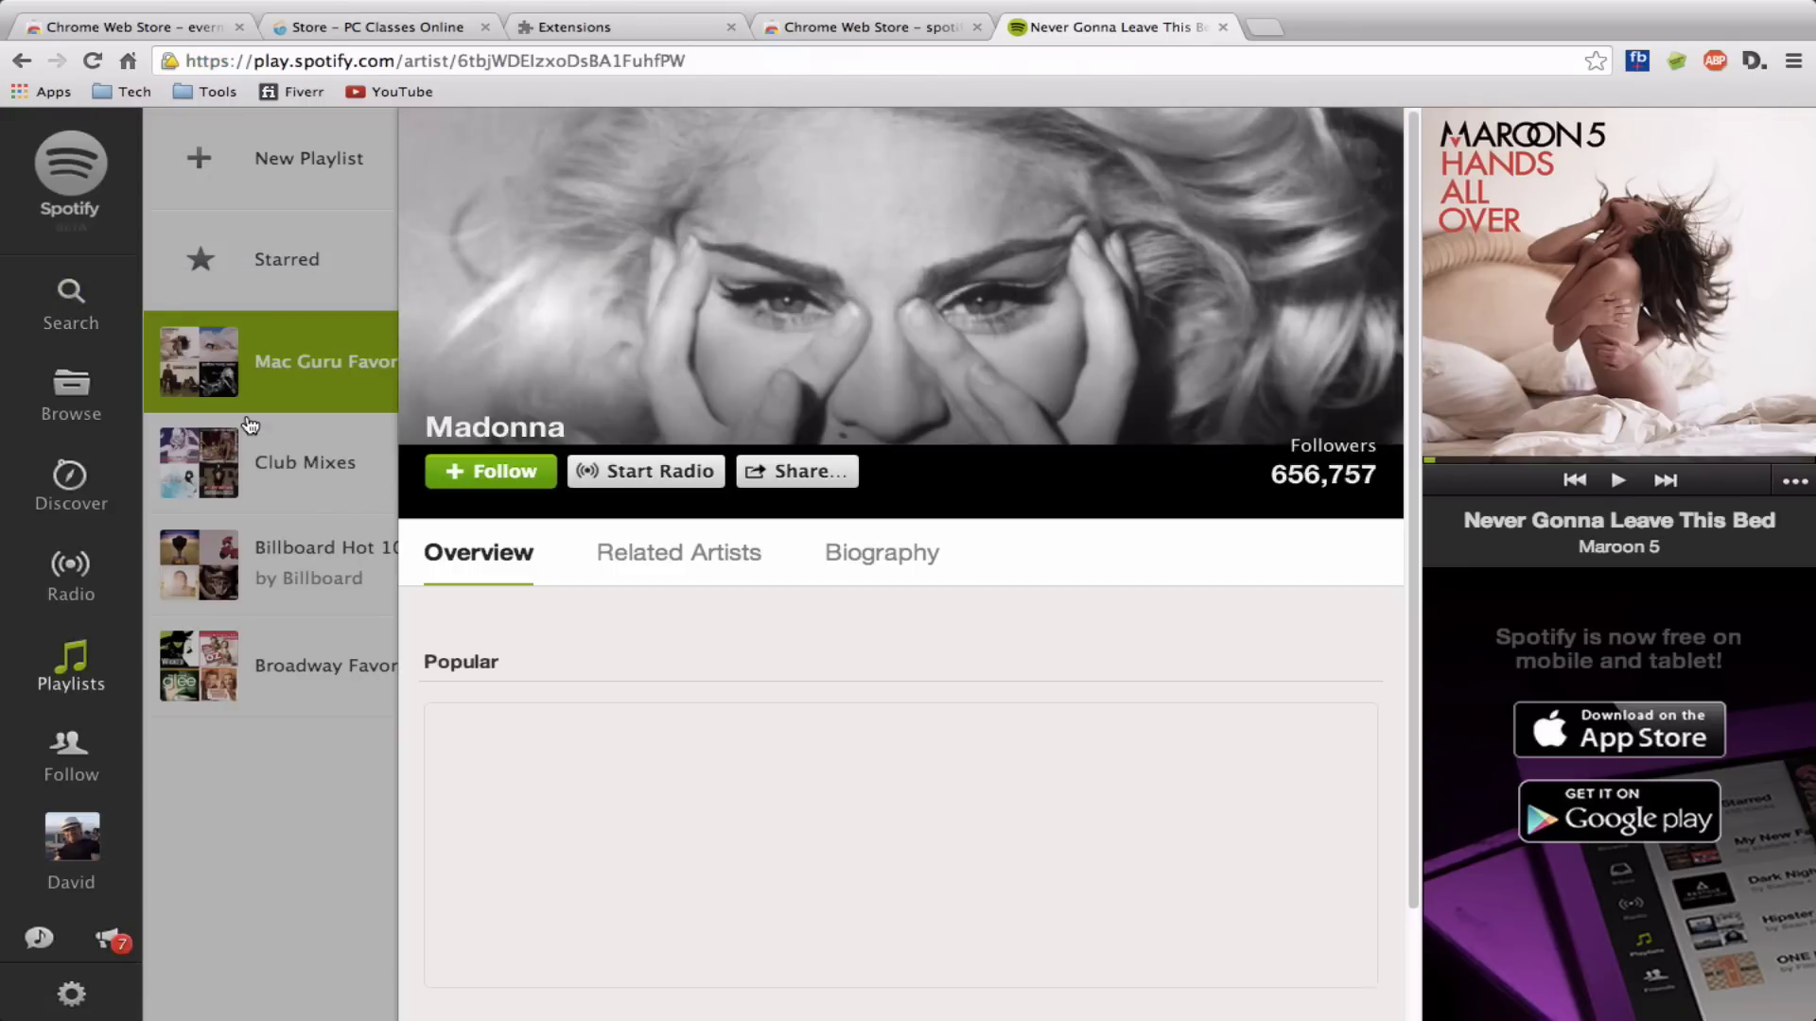
scroll(741, 716, down, 5)
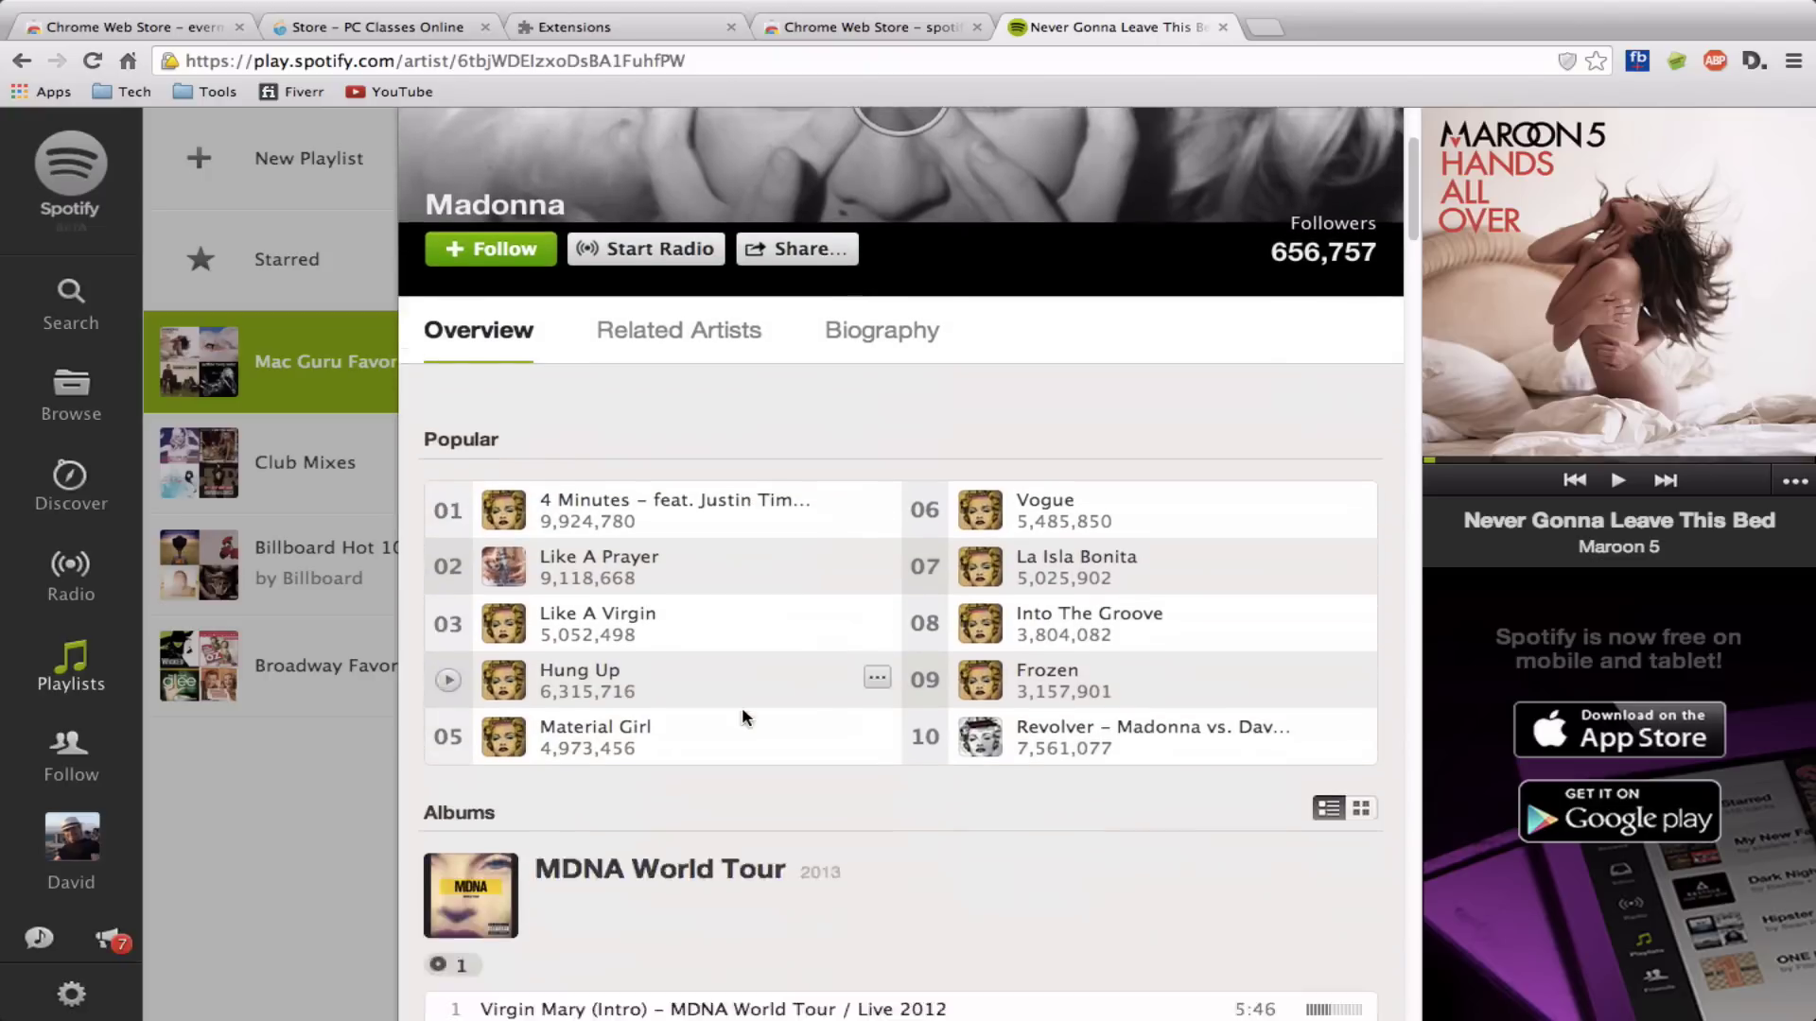
scroll(742, 709, down, 15)
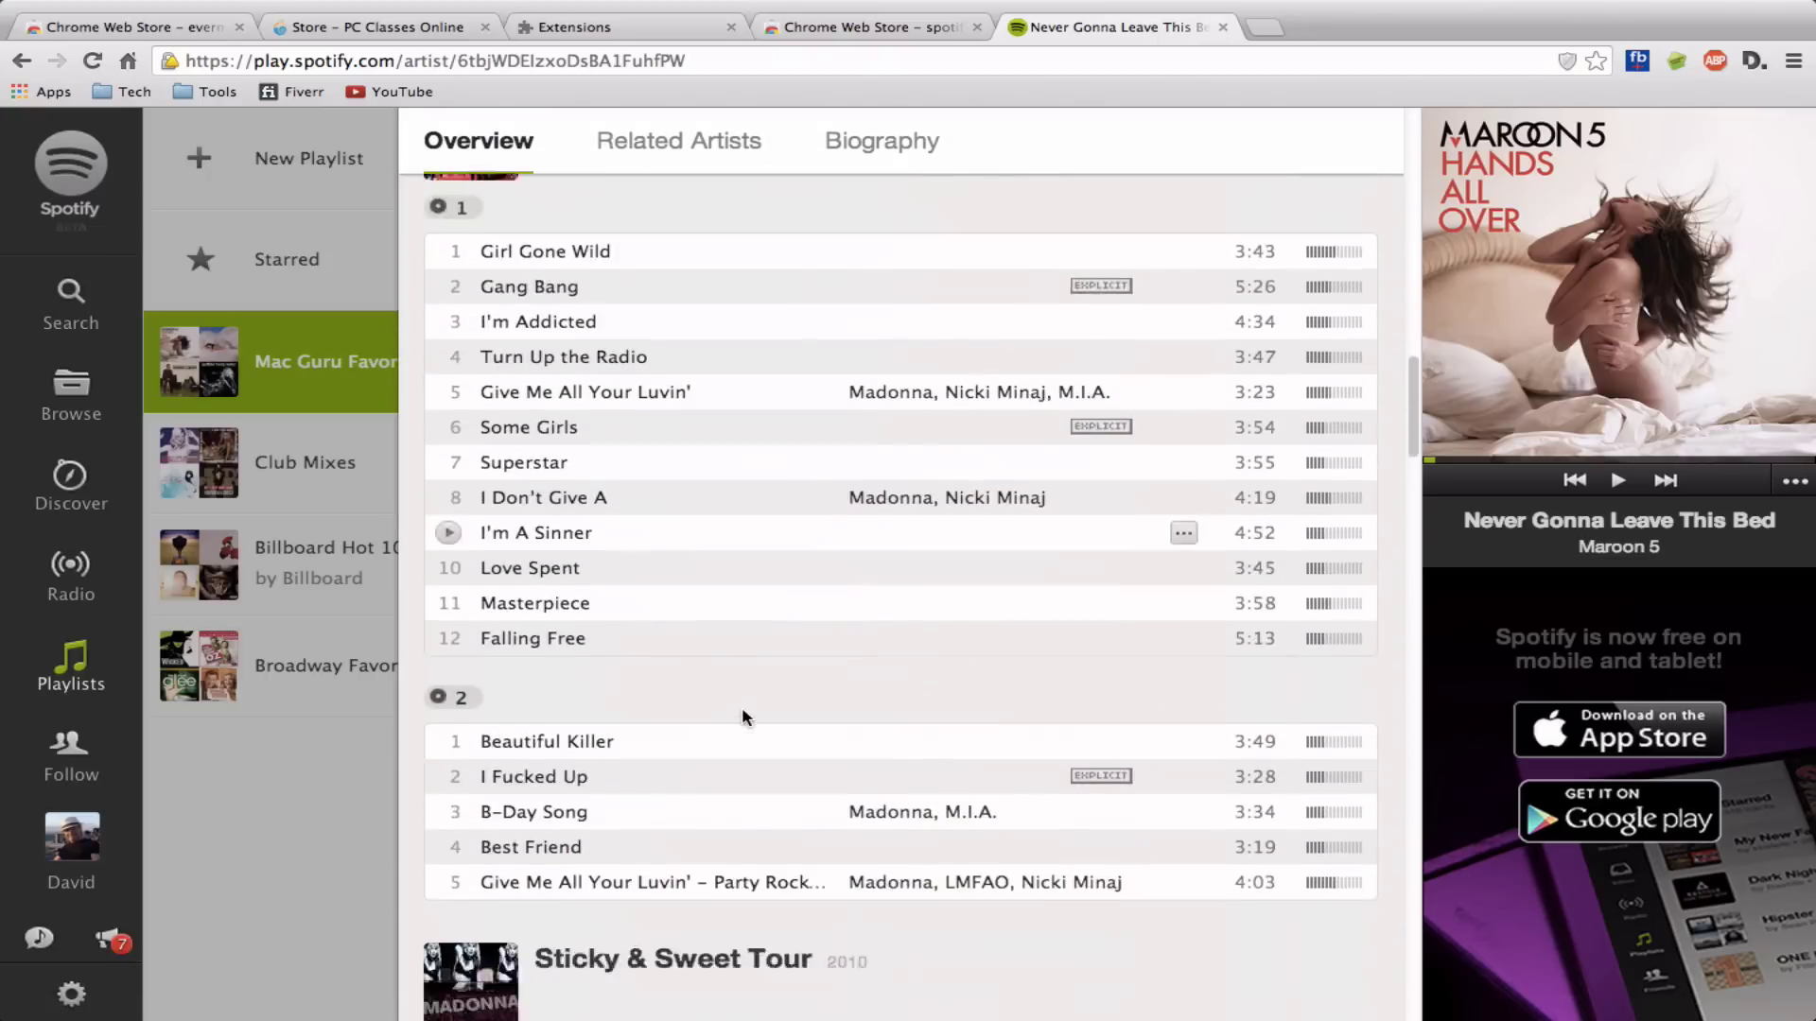
scroll(742, 715, down, 20)
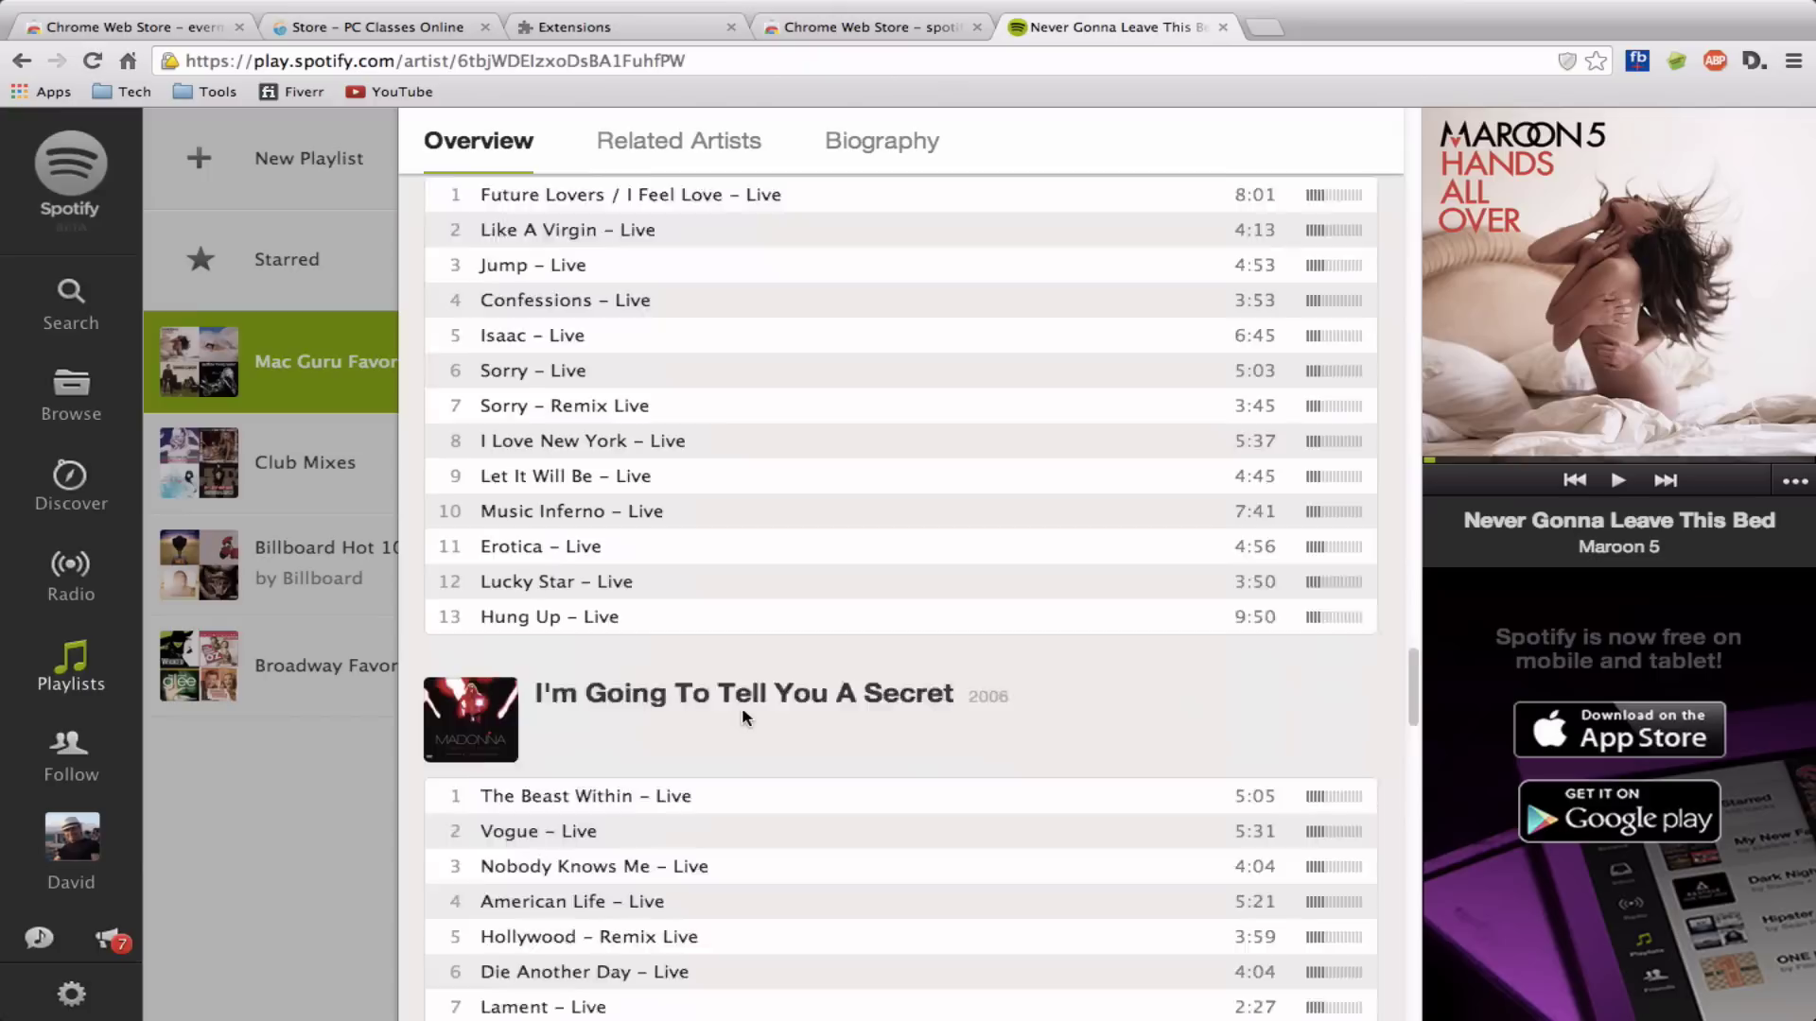
scroll(743, 716, up, 20)
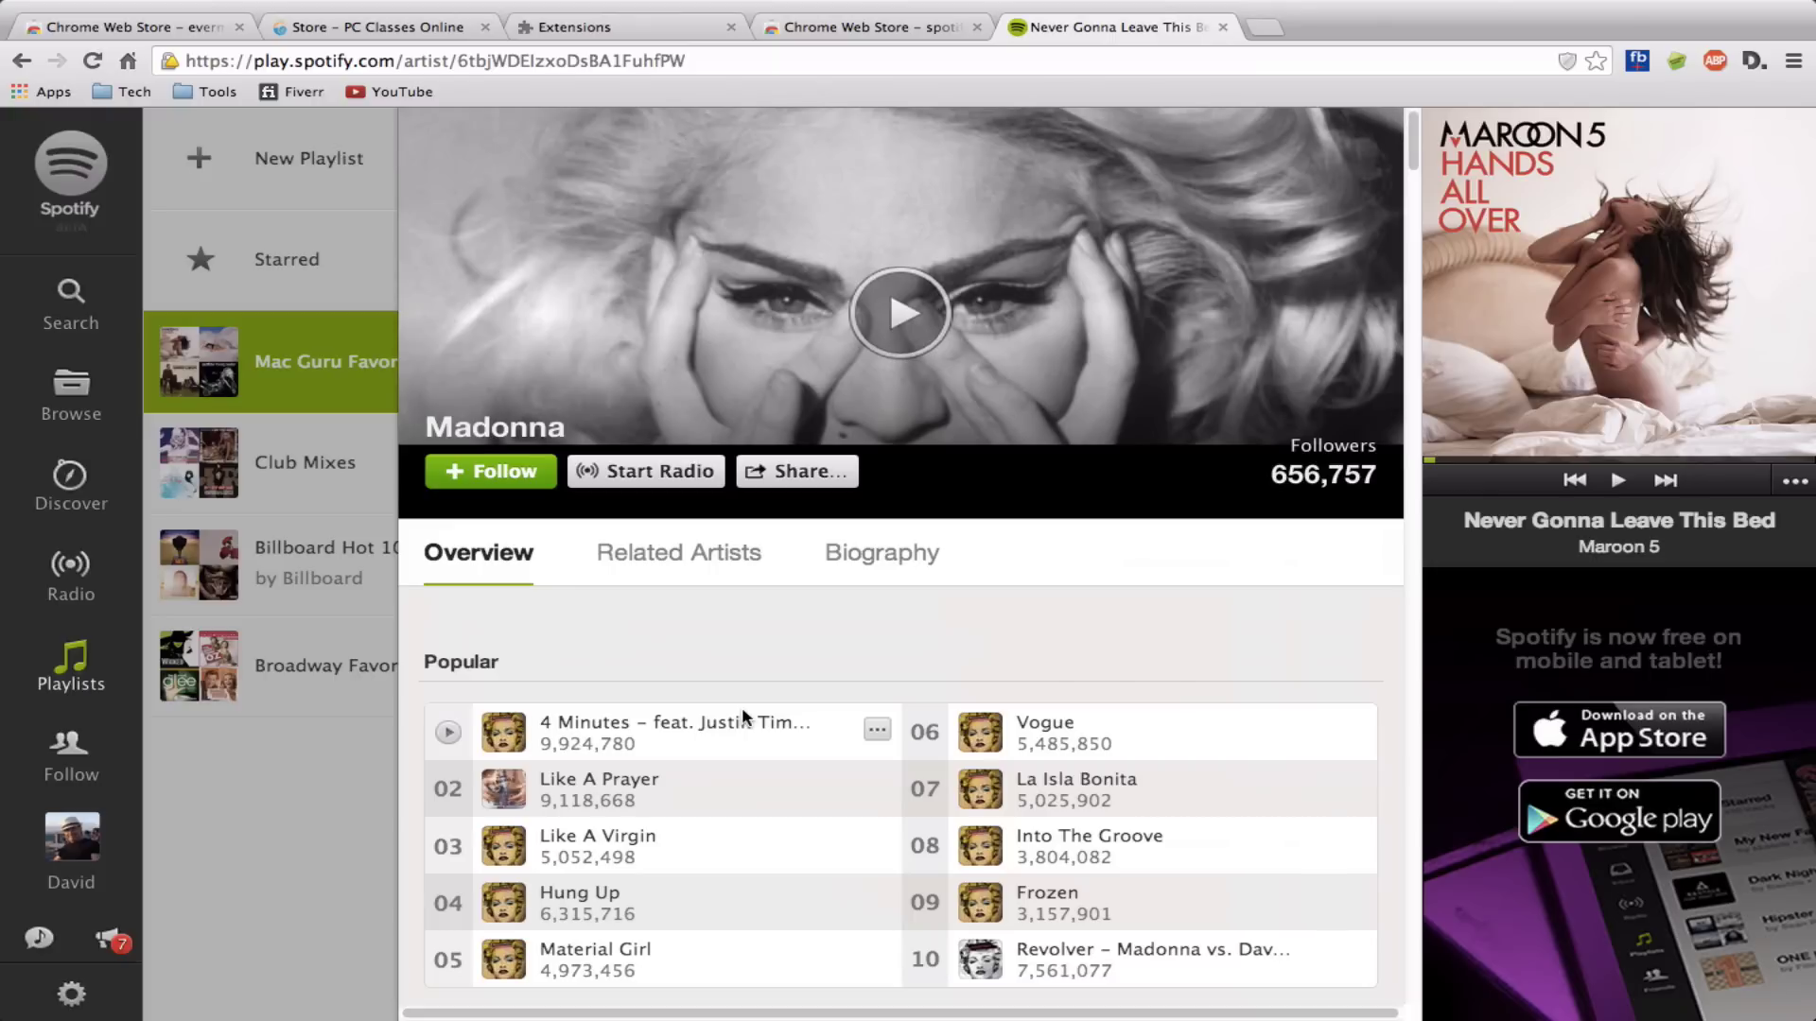
- Close the Spotify tab and search the Chrome Web Store for "google docs"
click(1222, 28)
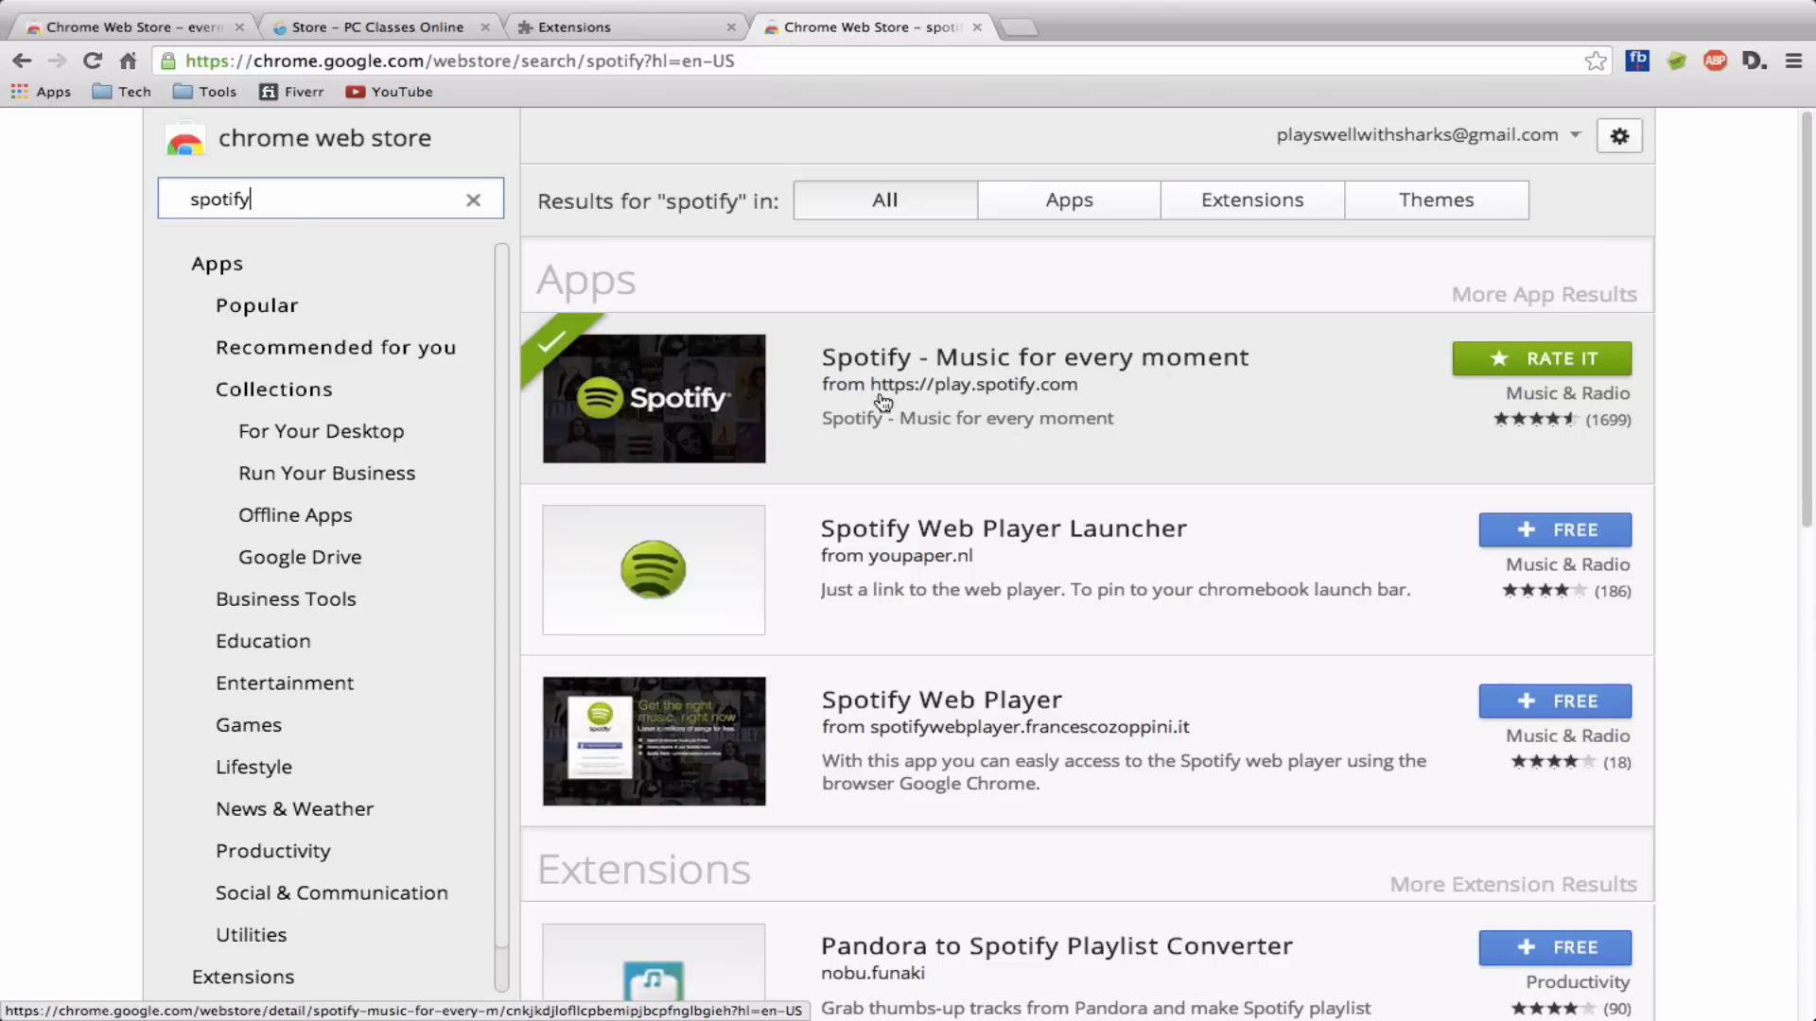
drag(352, 198, 111, 199)
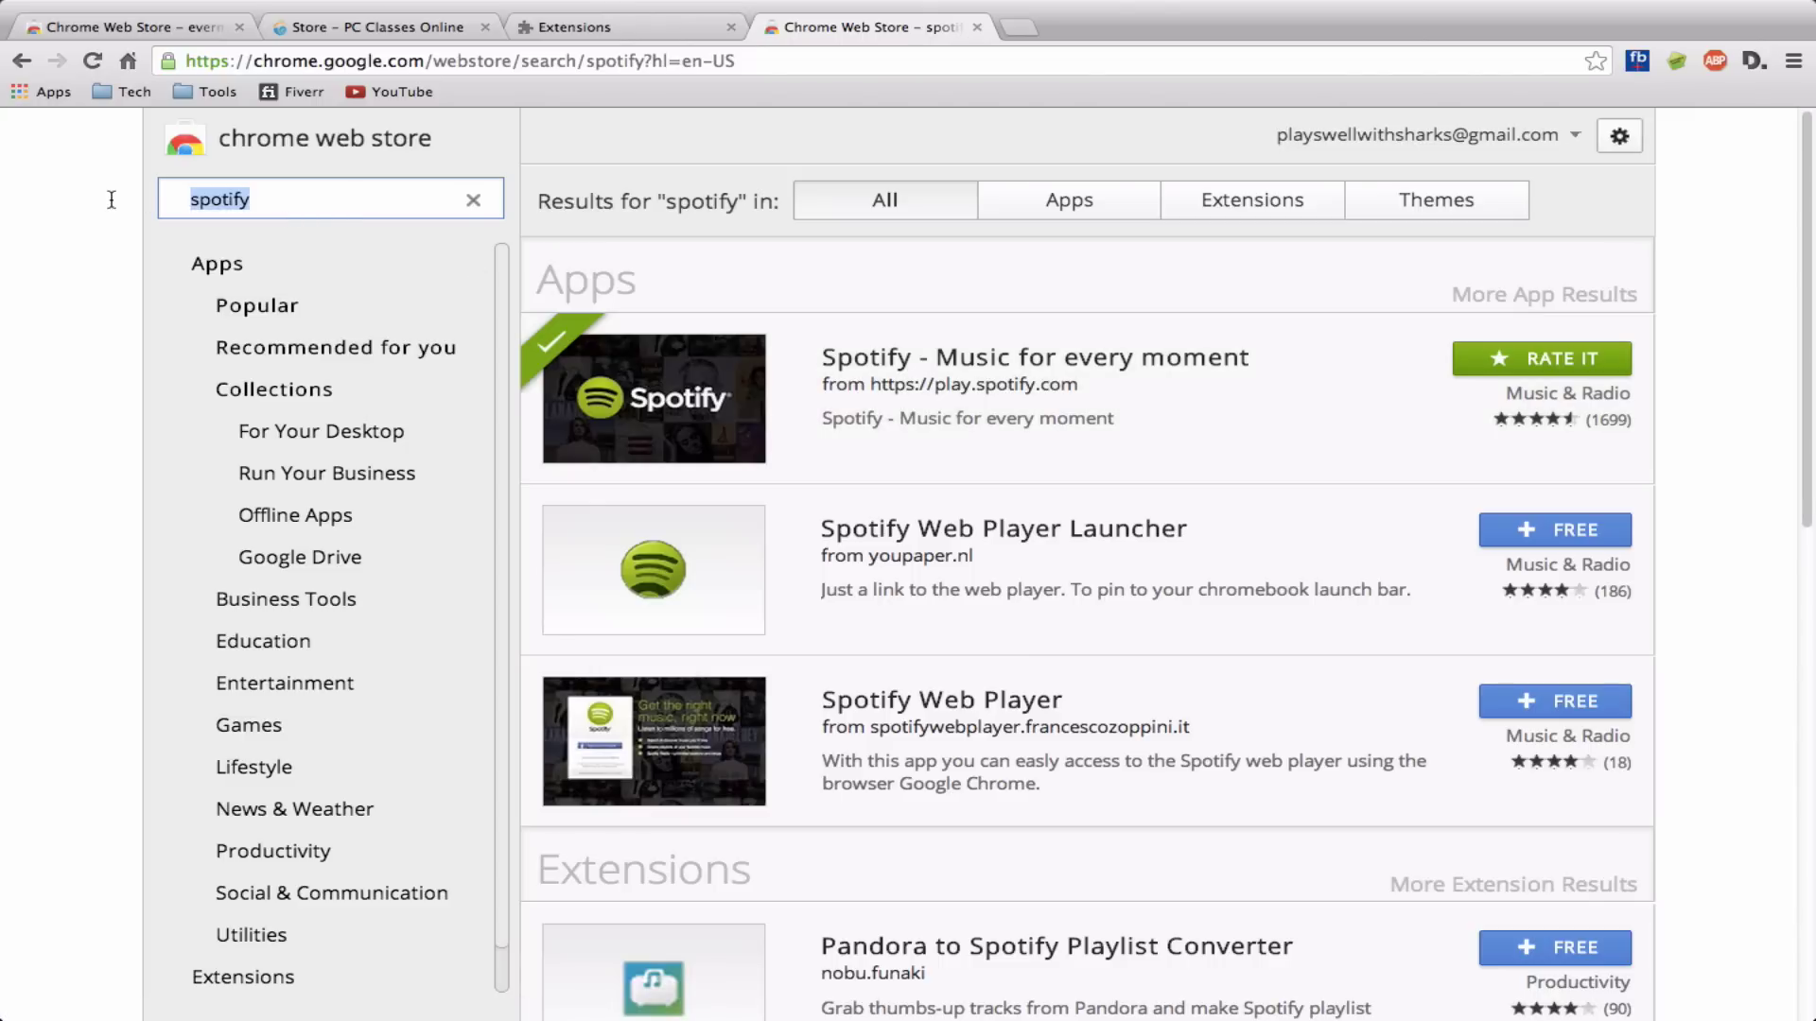
text(goog)
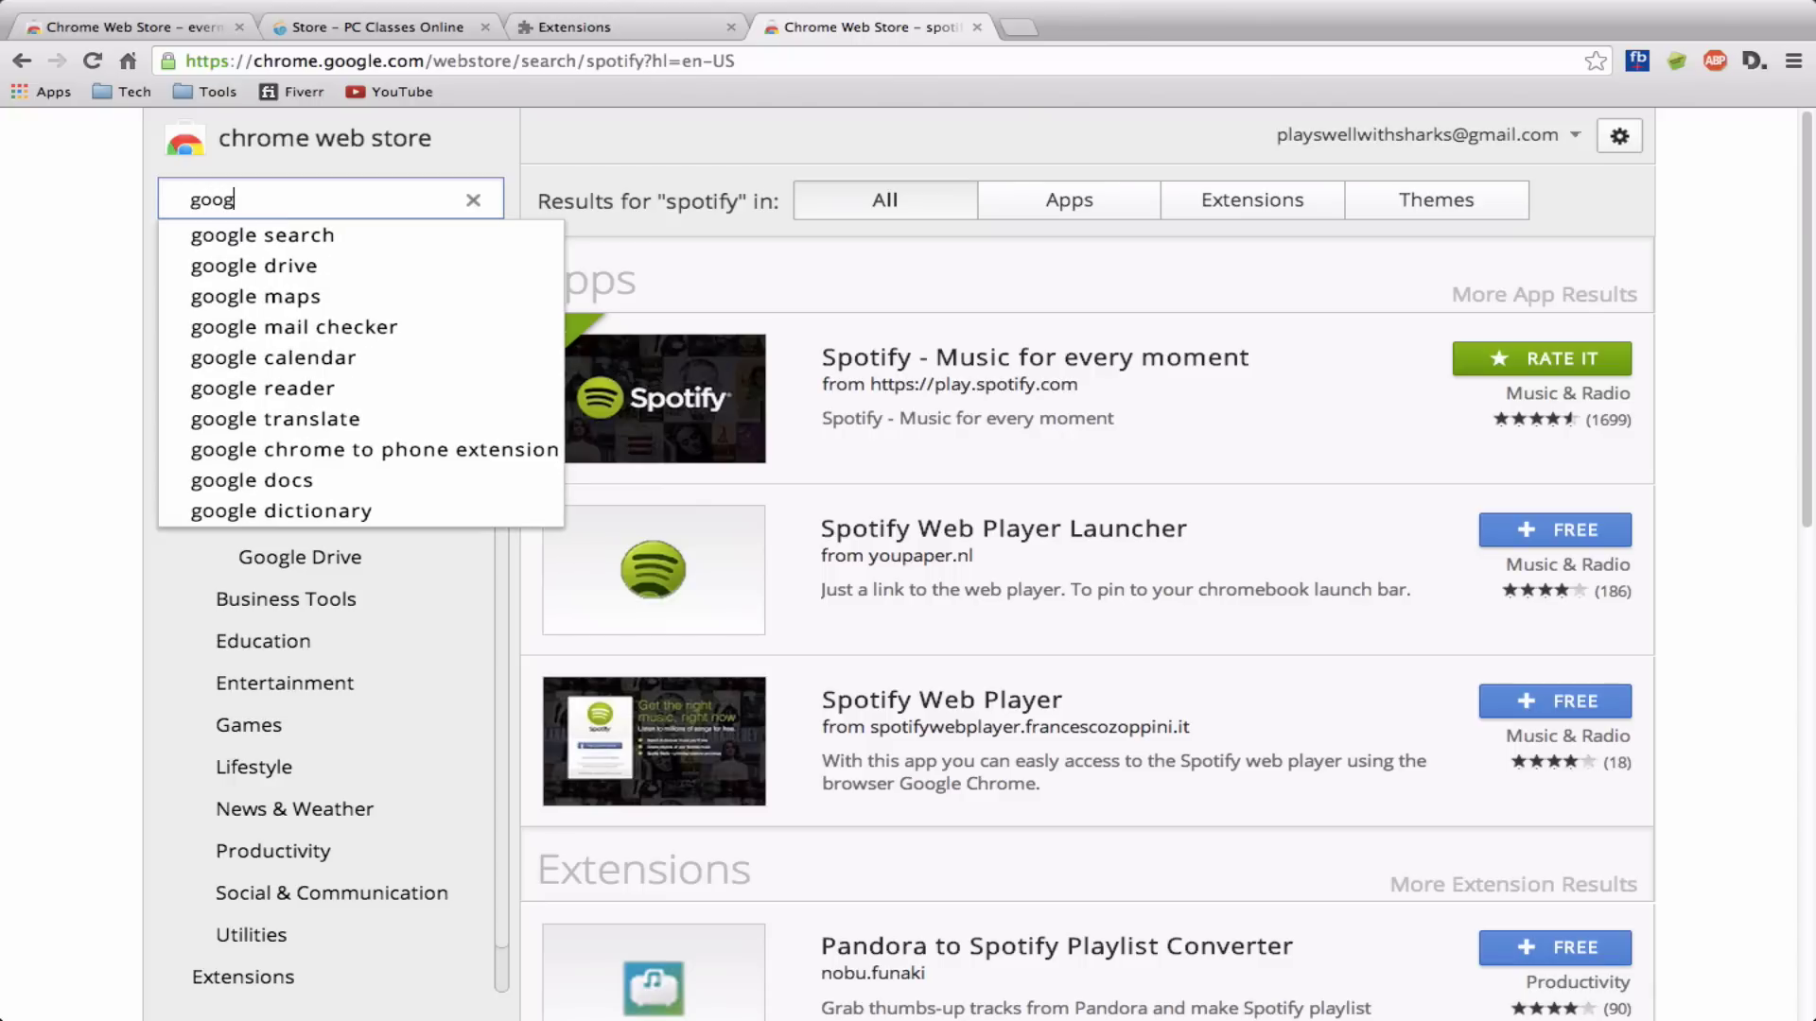
text(le docs)
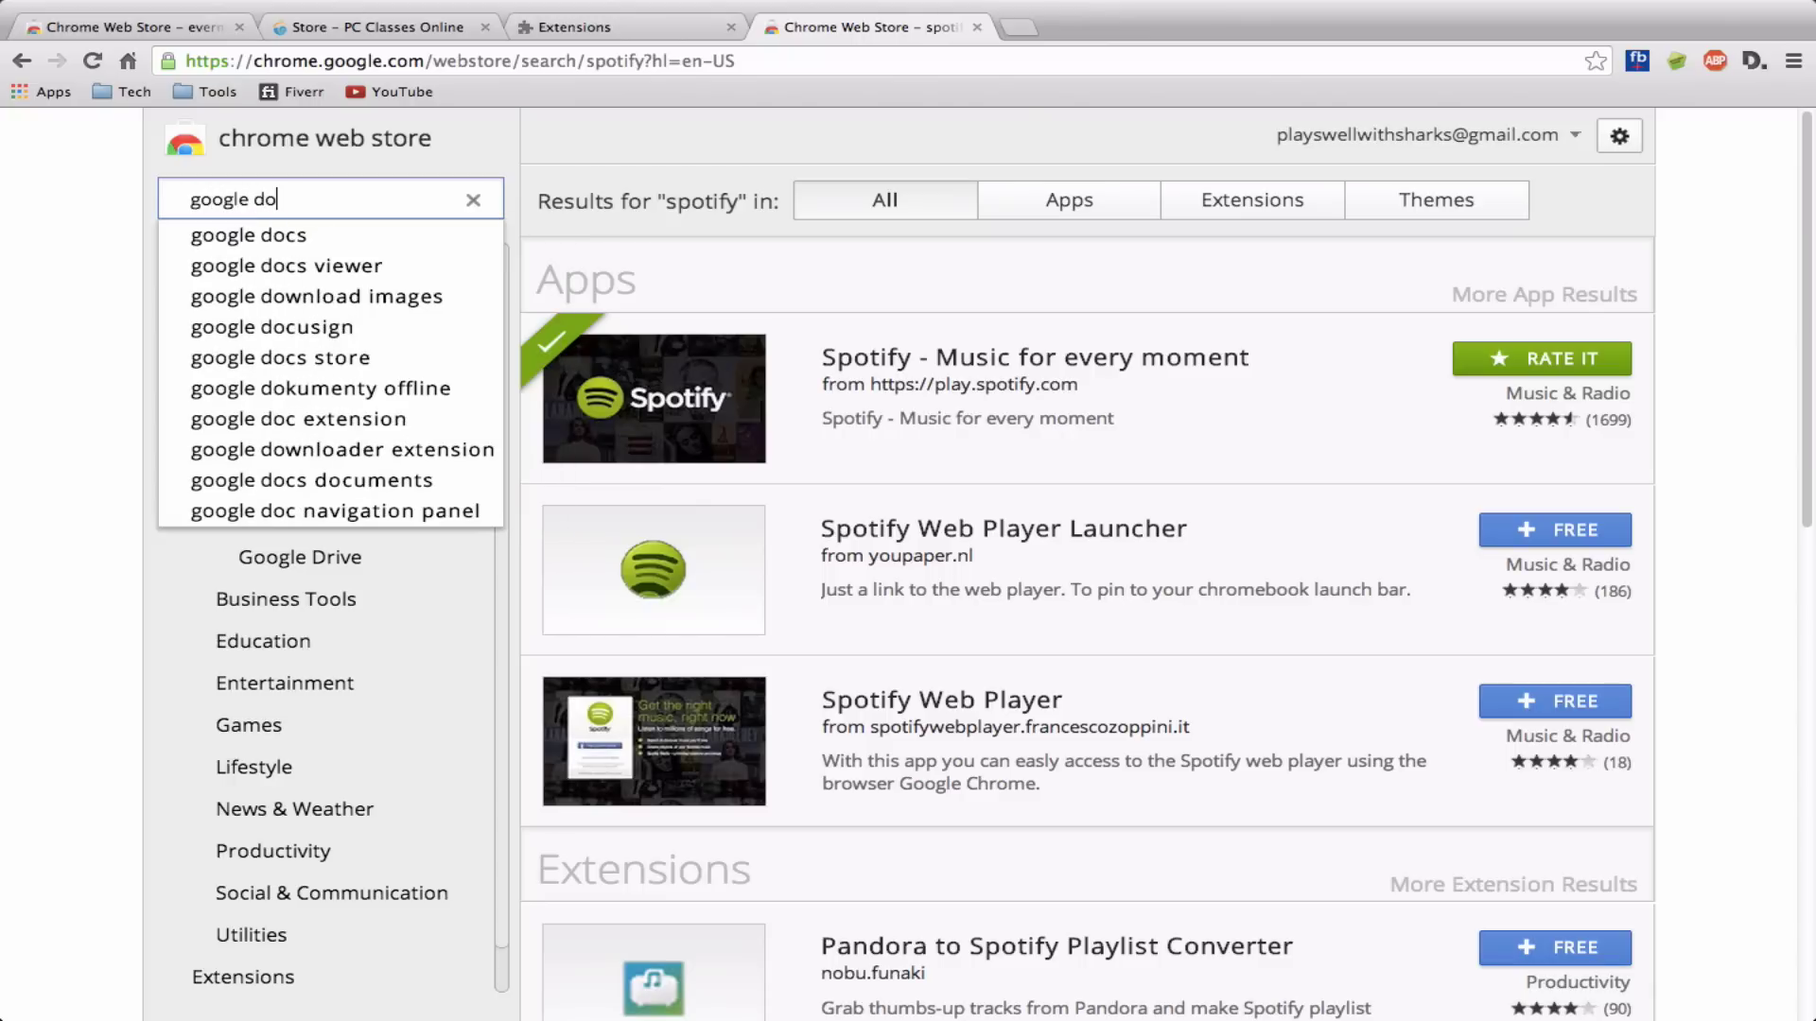
key(Return)
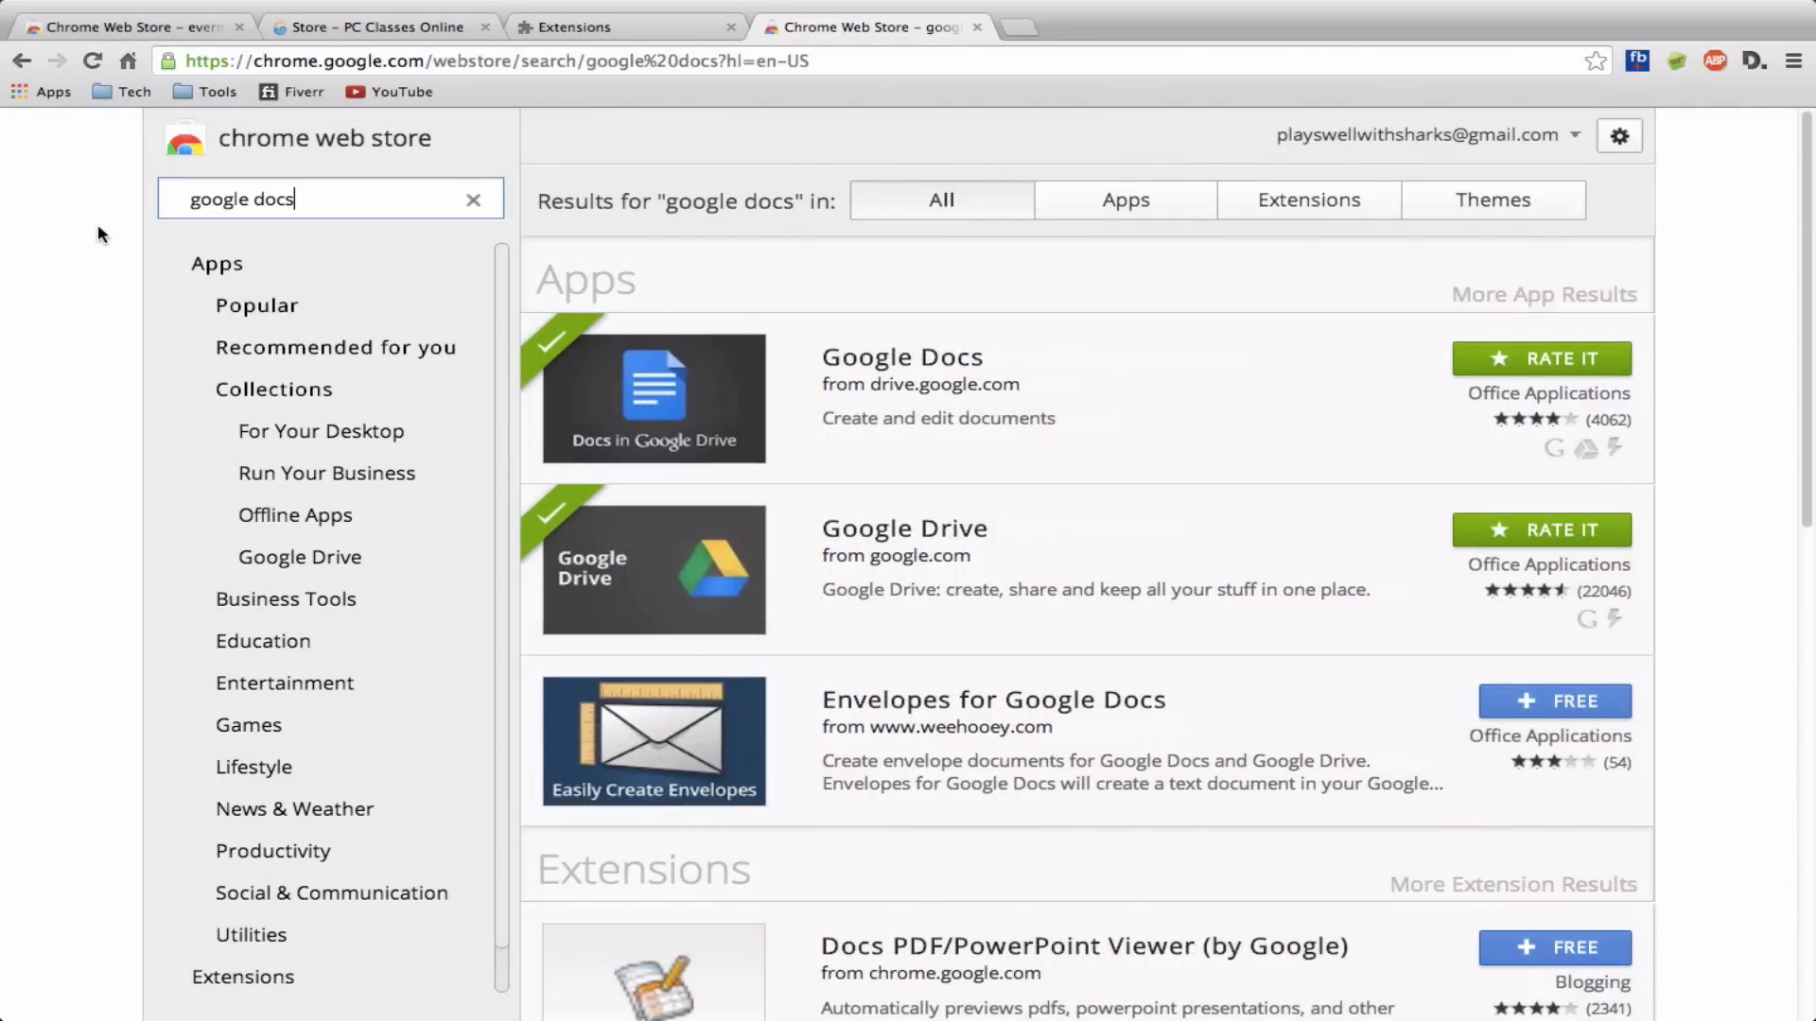
- Launch Google Docs from its store page to view a blank document, and close the document and Web Store tabs
click(688, 385)
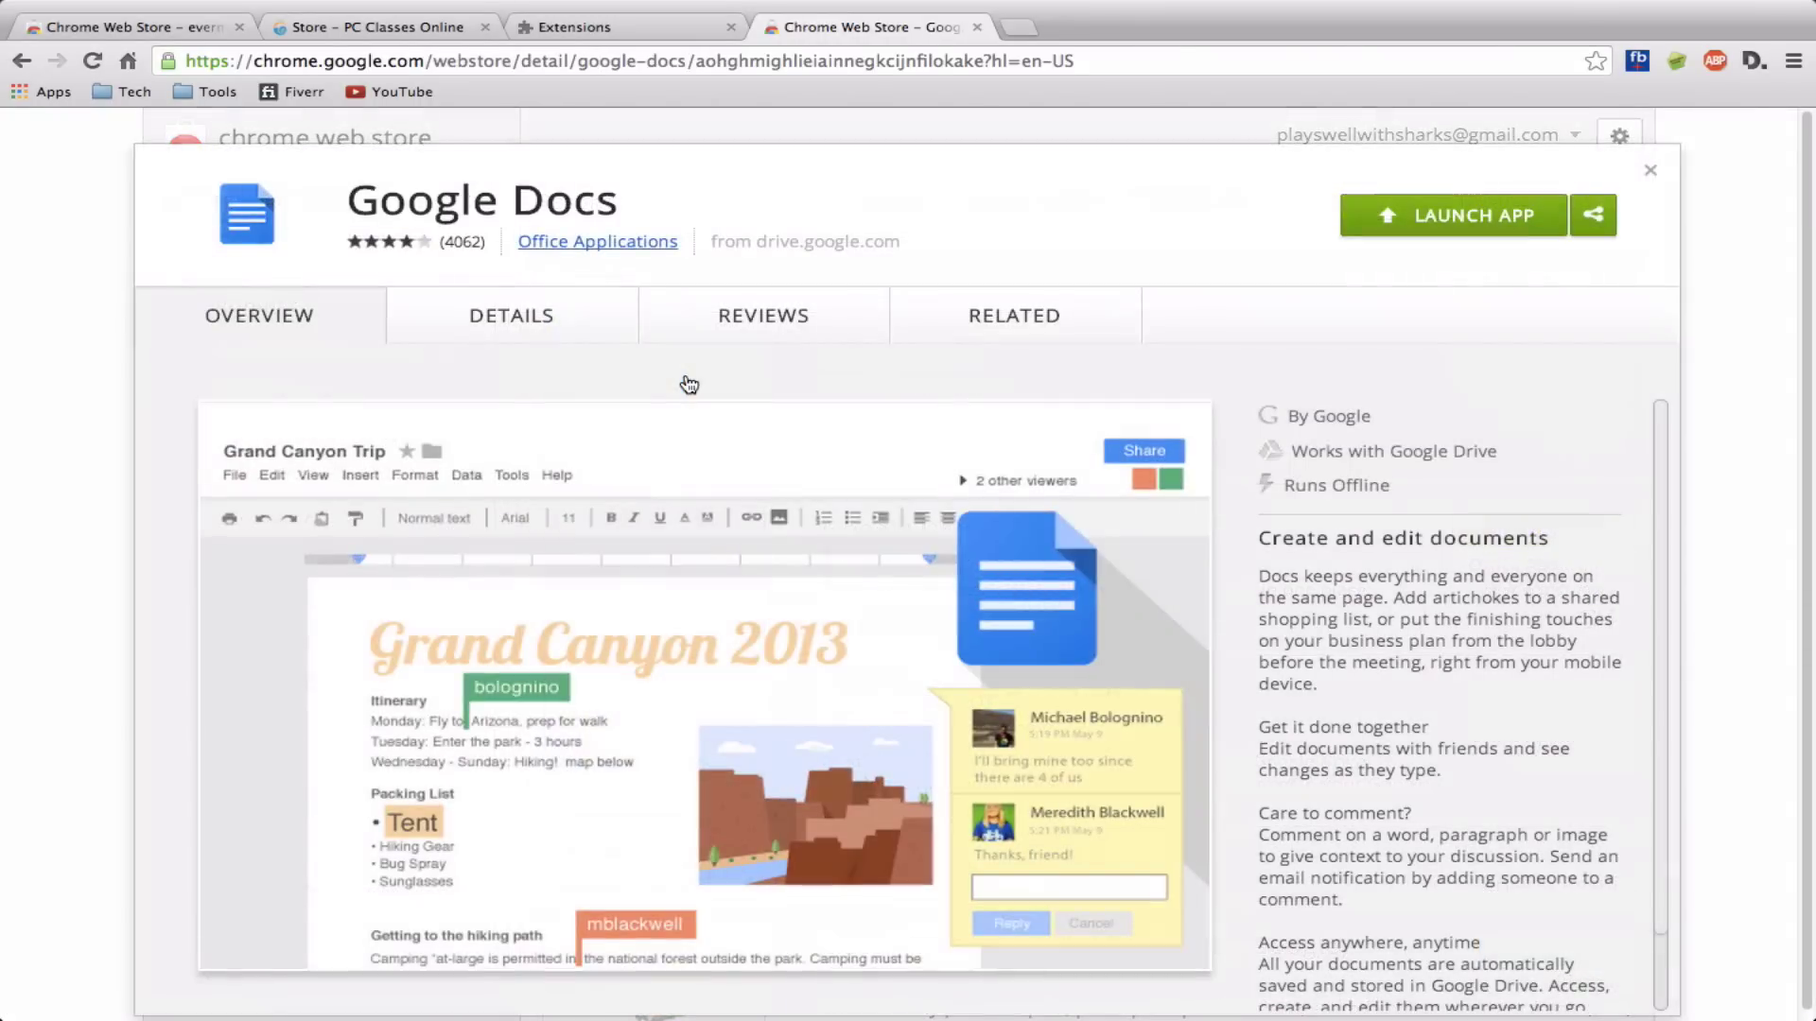
click(1466, 212)
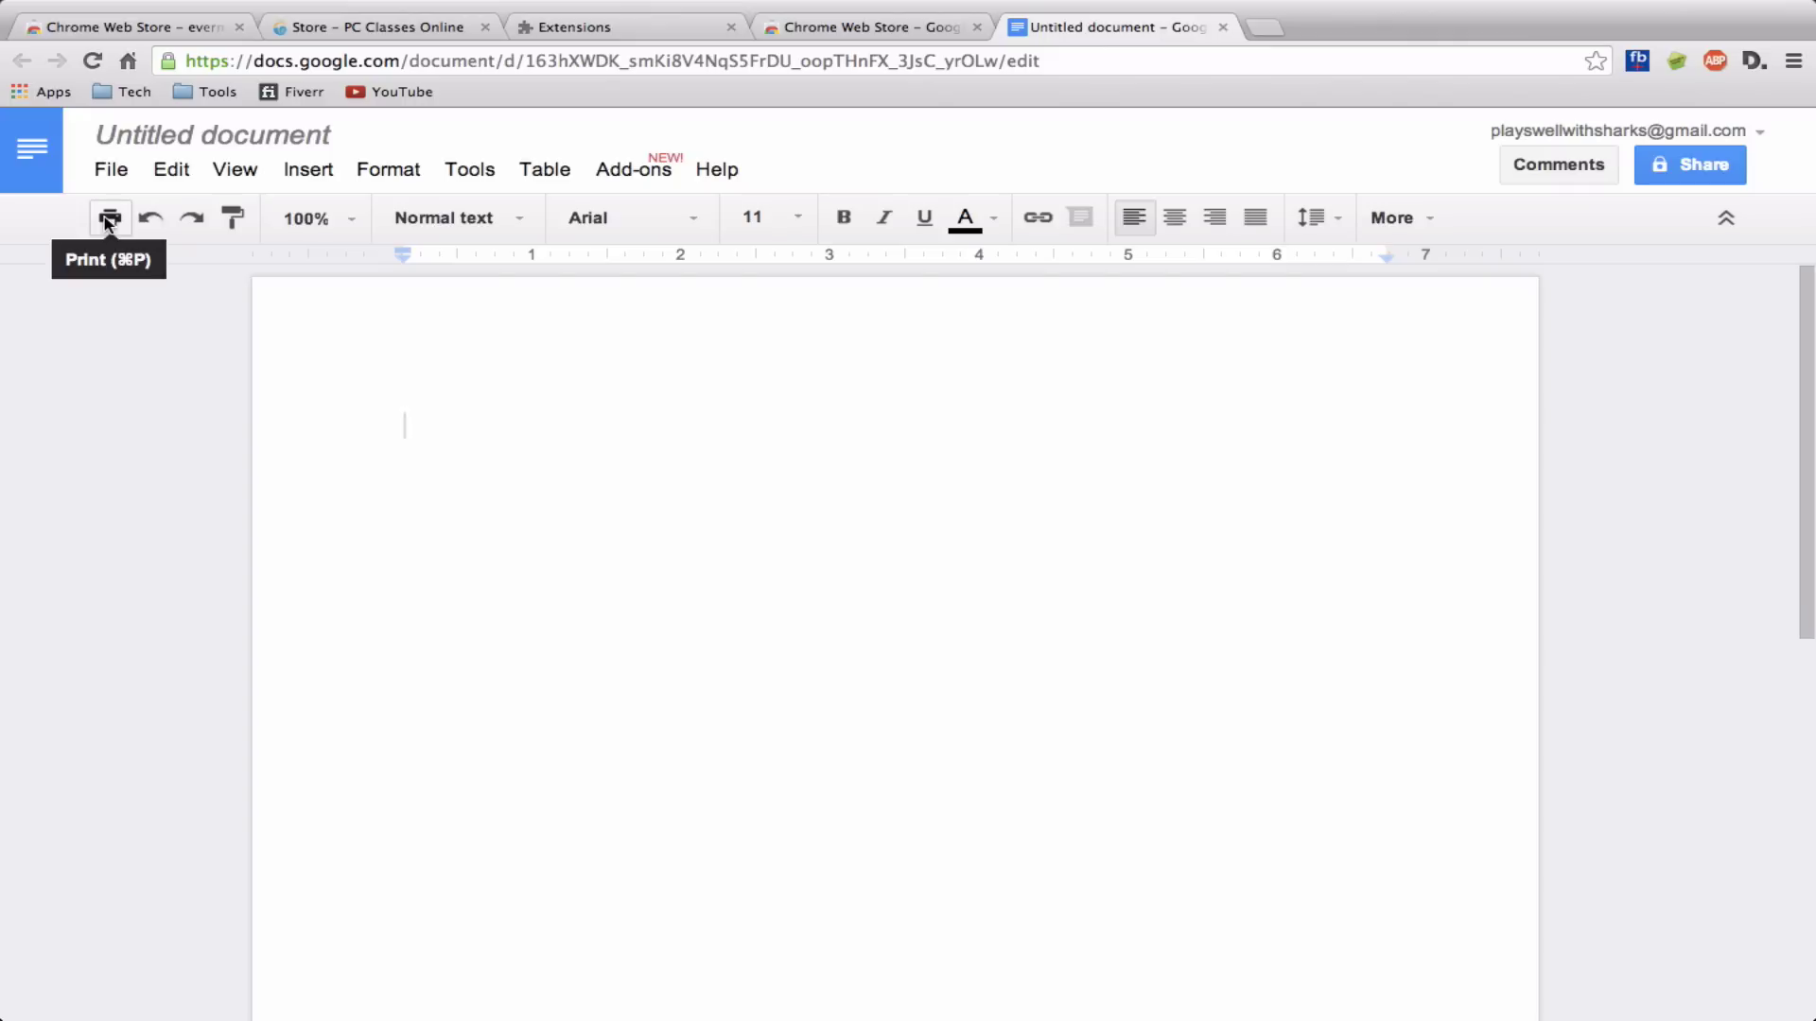
click(1222, 27)
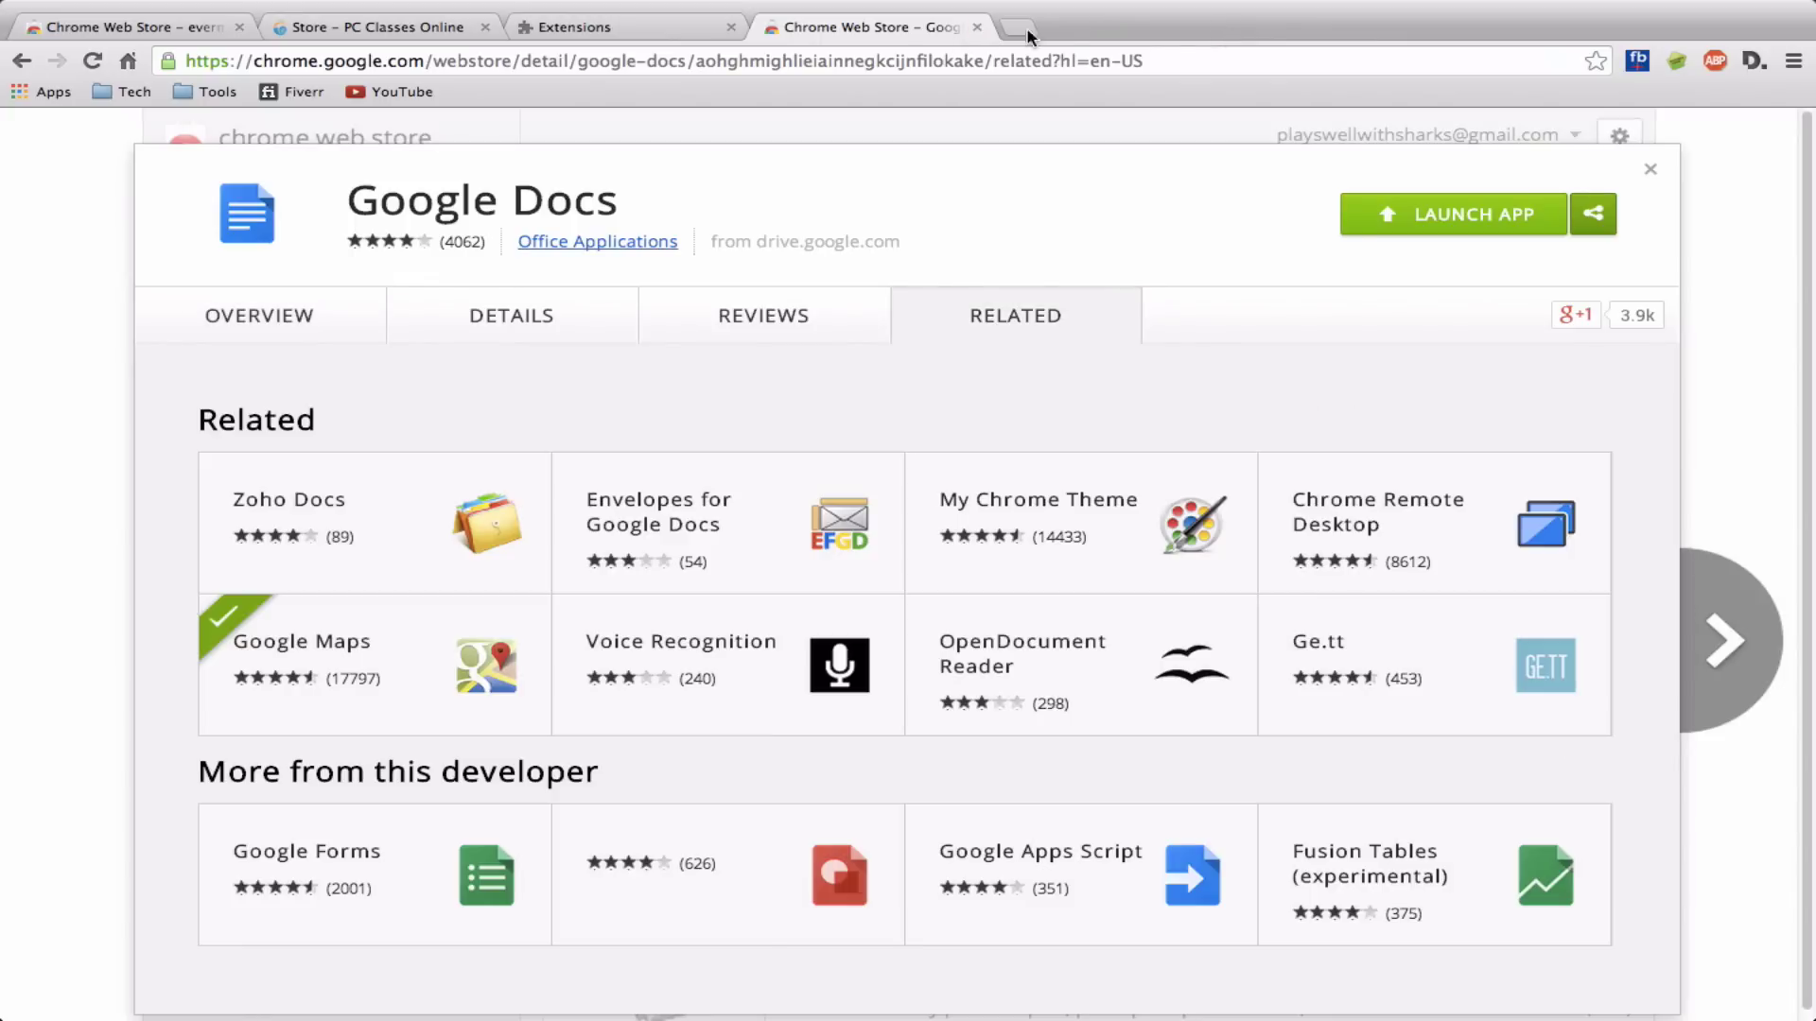
click(978, 28)
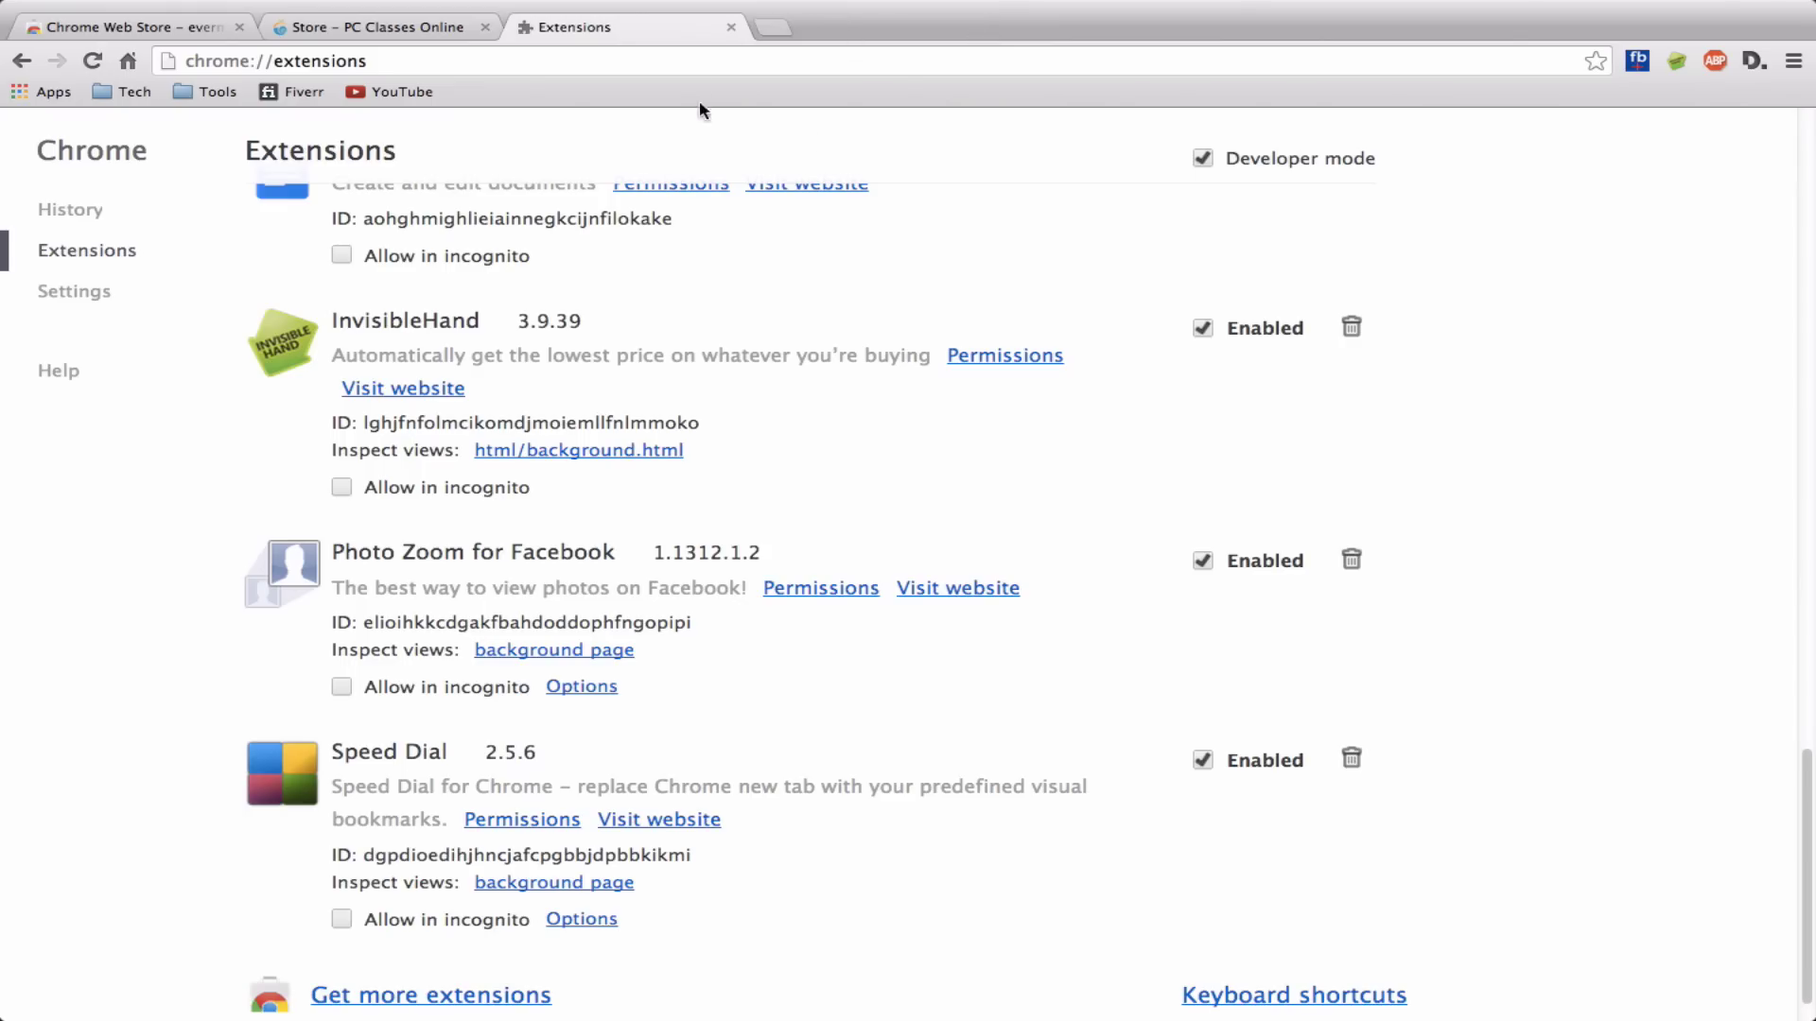
- Open a new tab, and revisit the Extensions page and the PC Classes Online store page
click(775, 28)
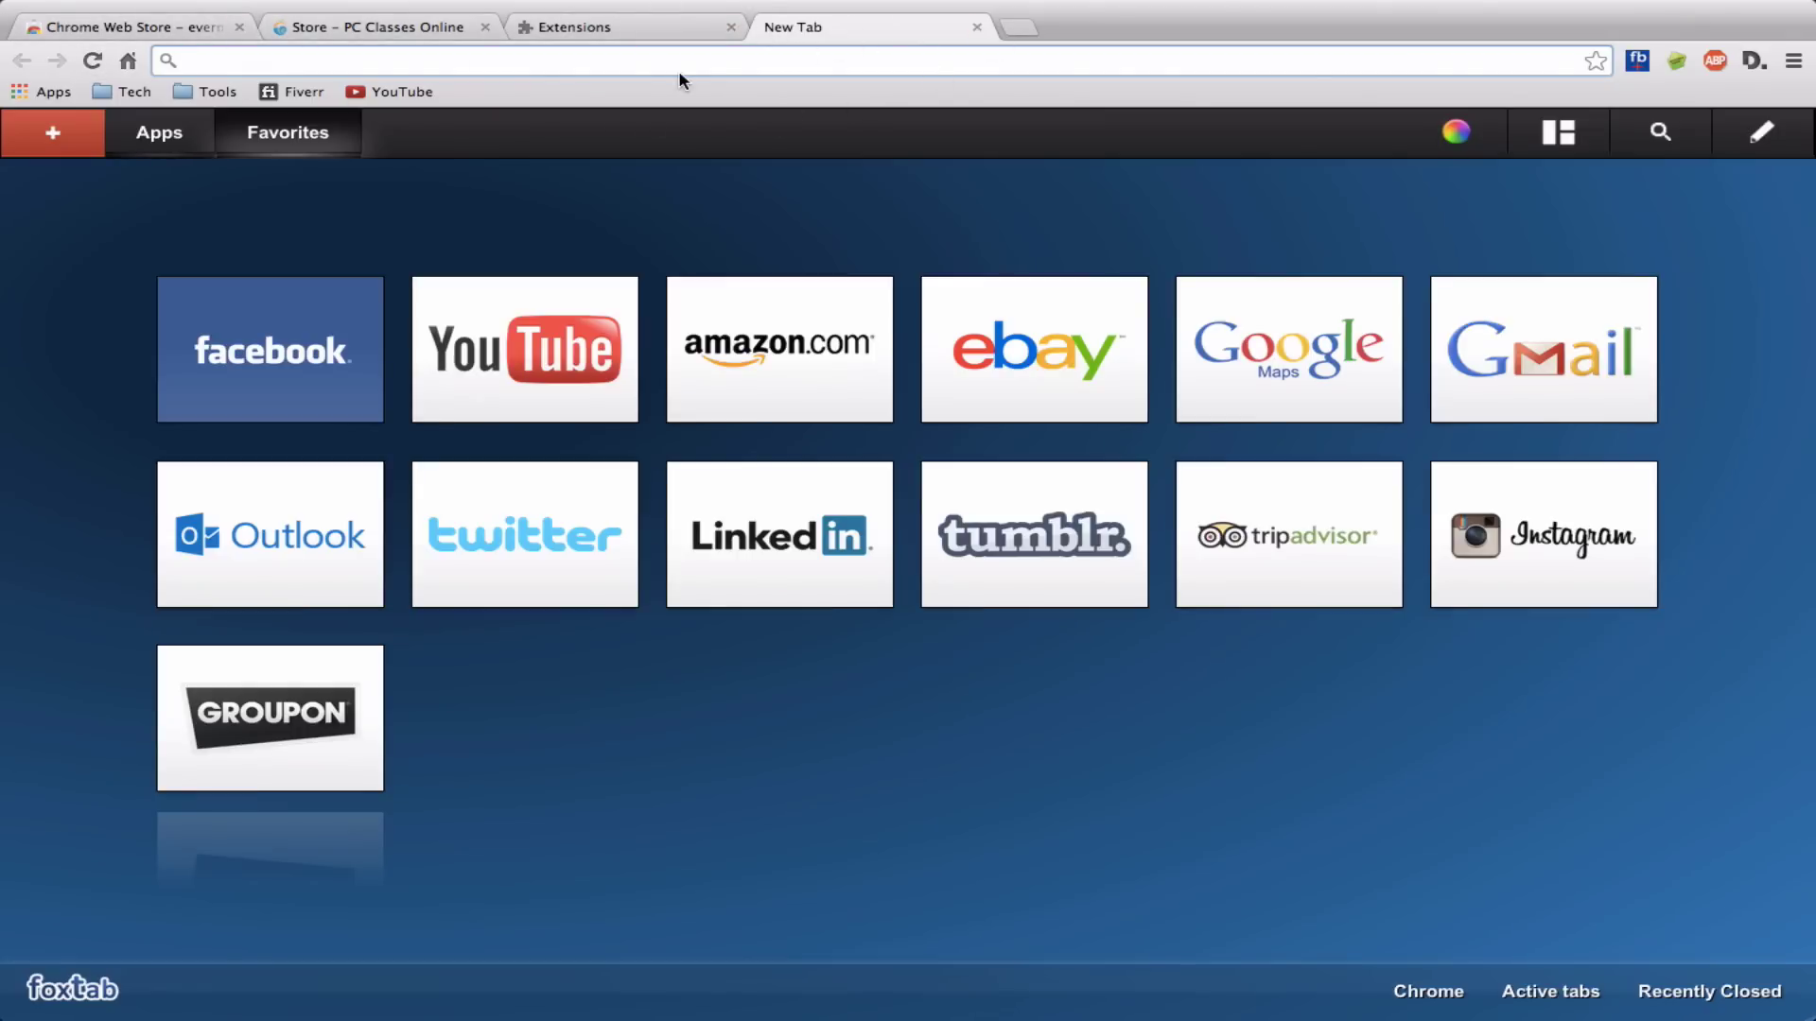
click(641, 26)
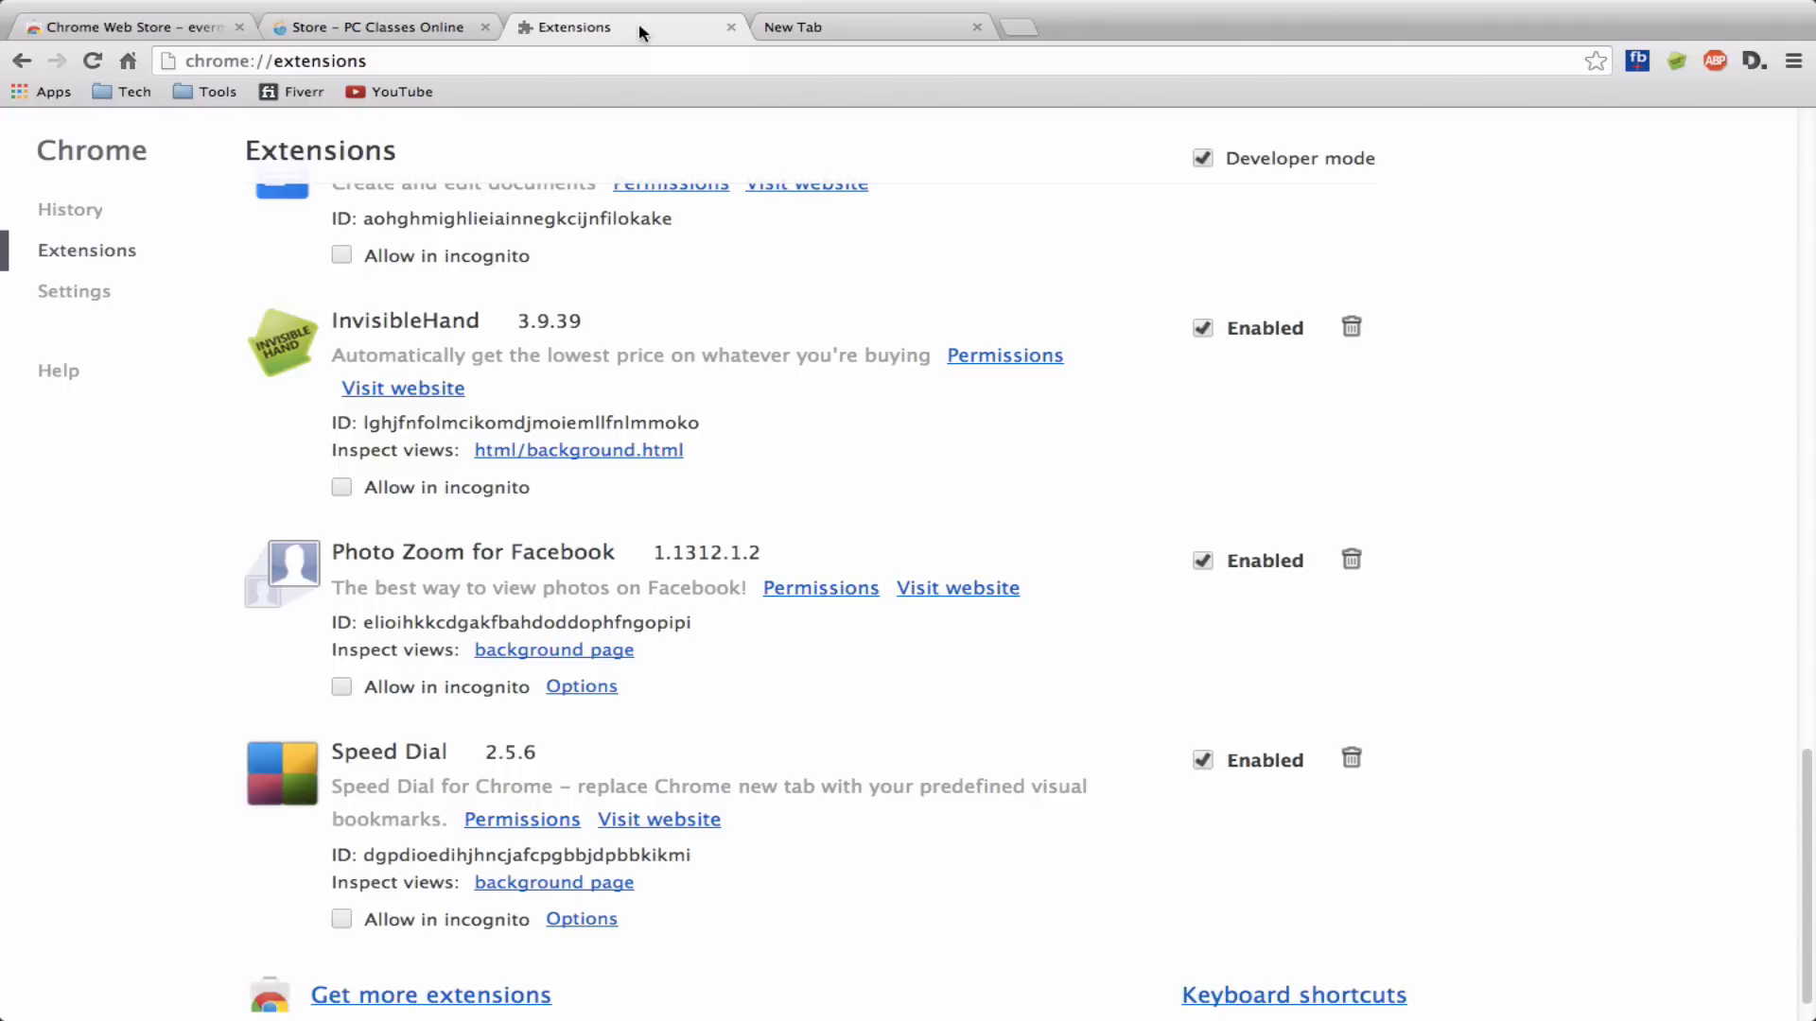
click(385, 34)
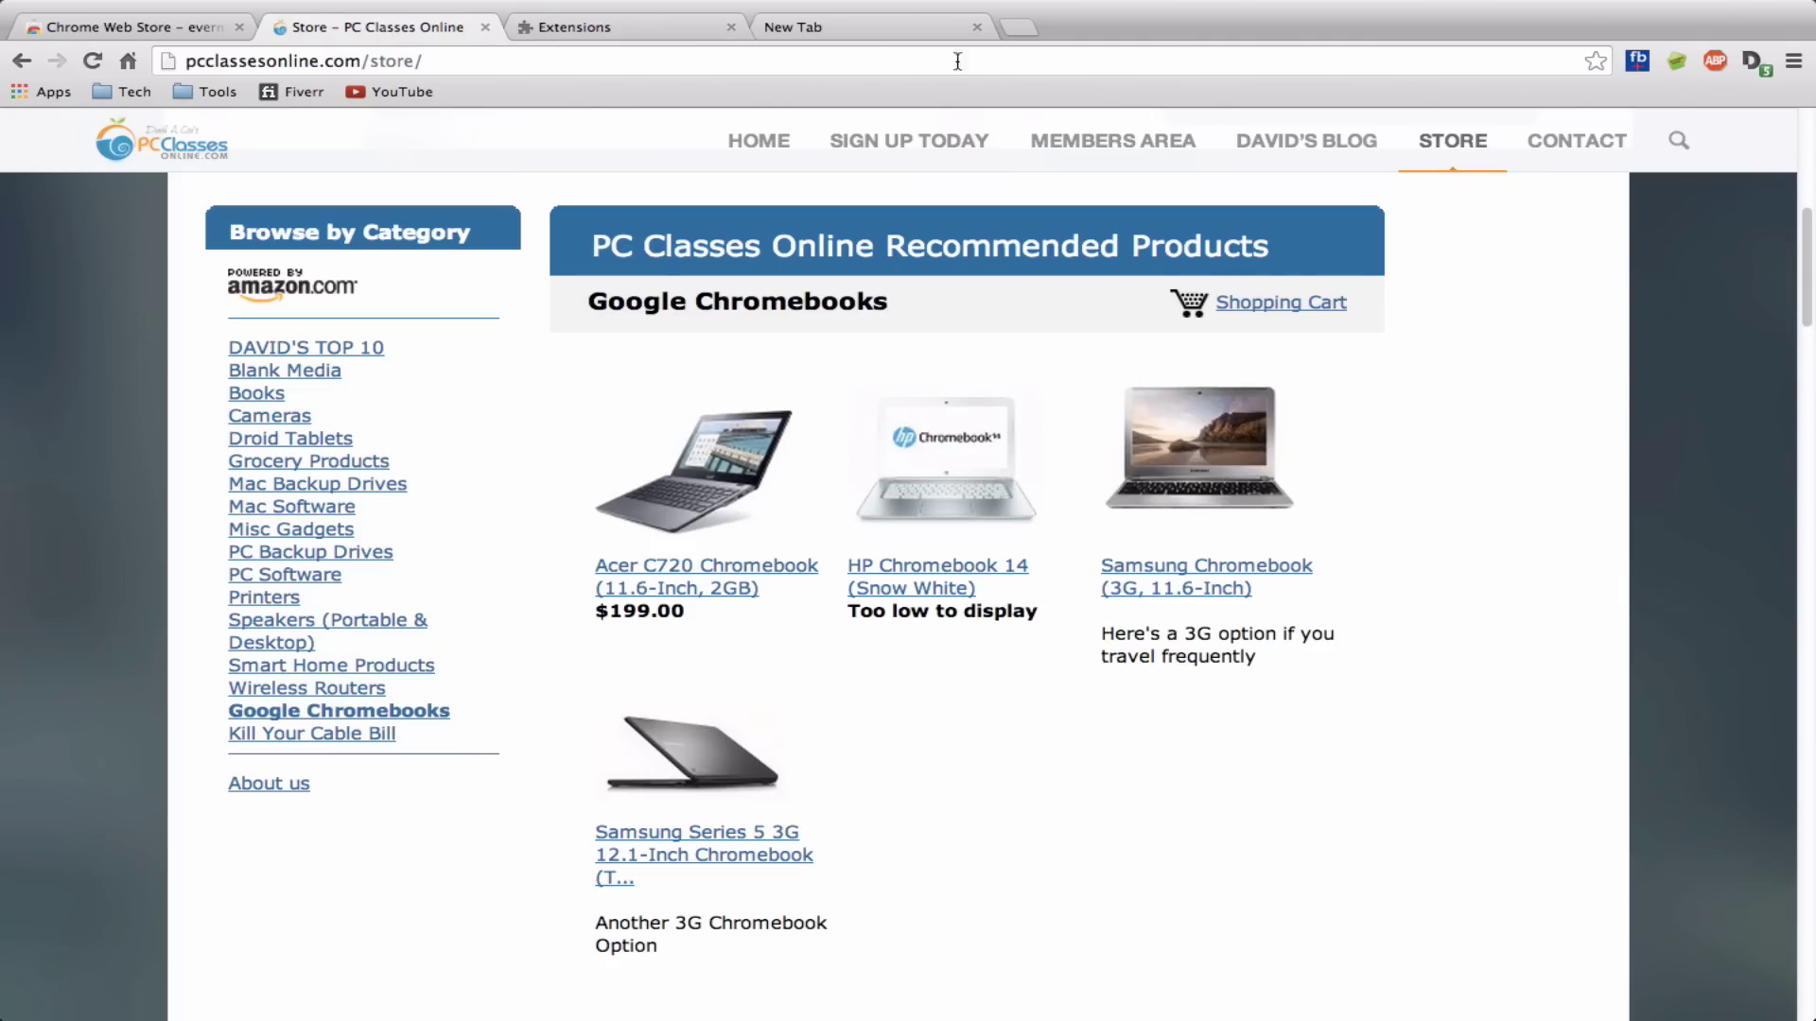
- Search the web for "puppies" from the address bar of another new tab
click(1020, 30)
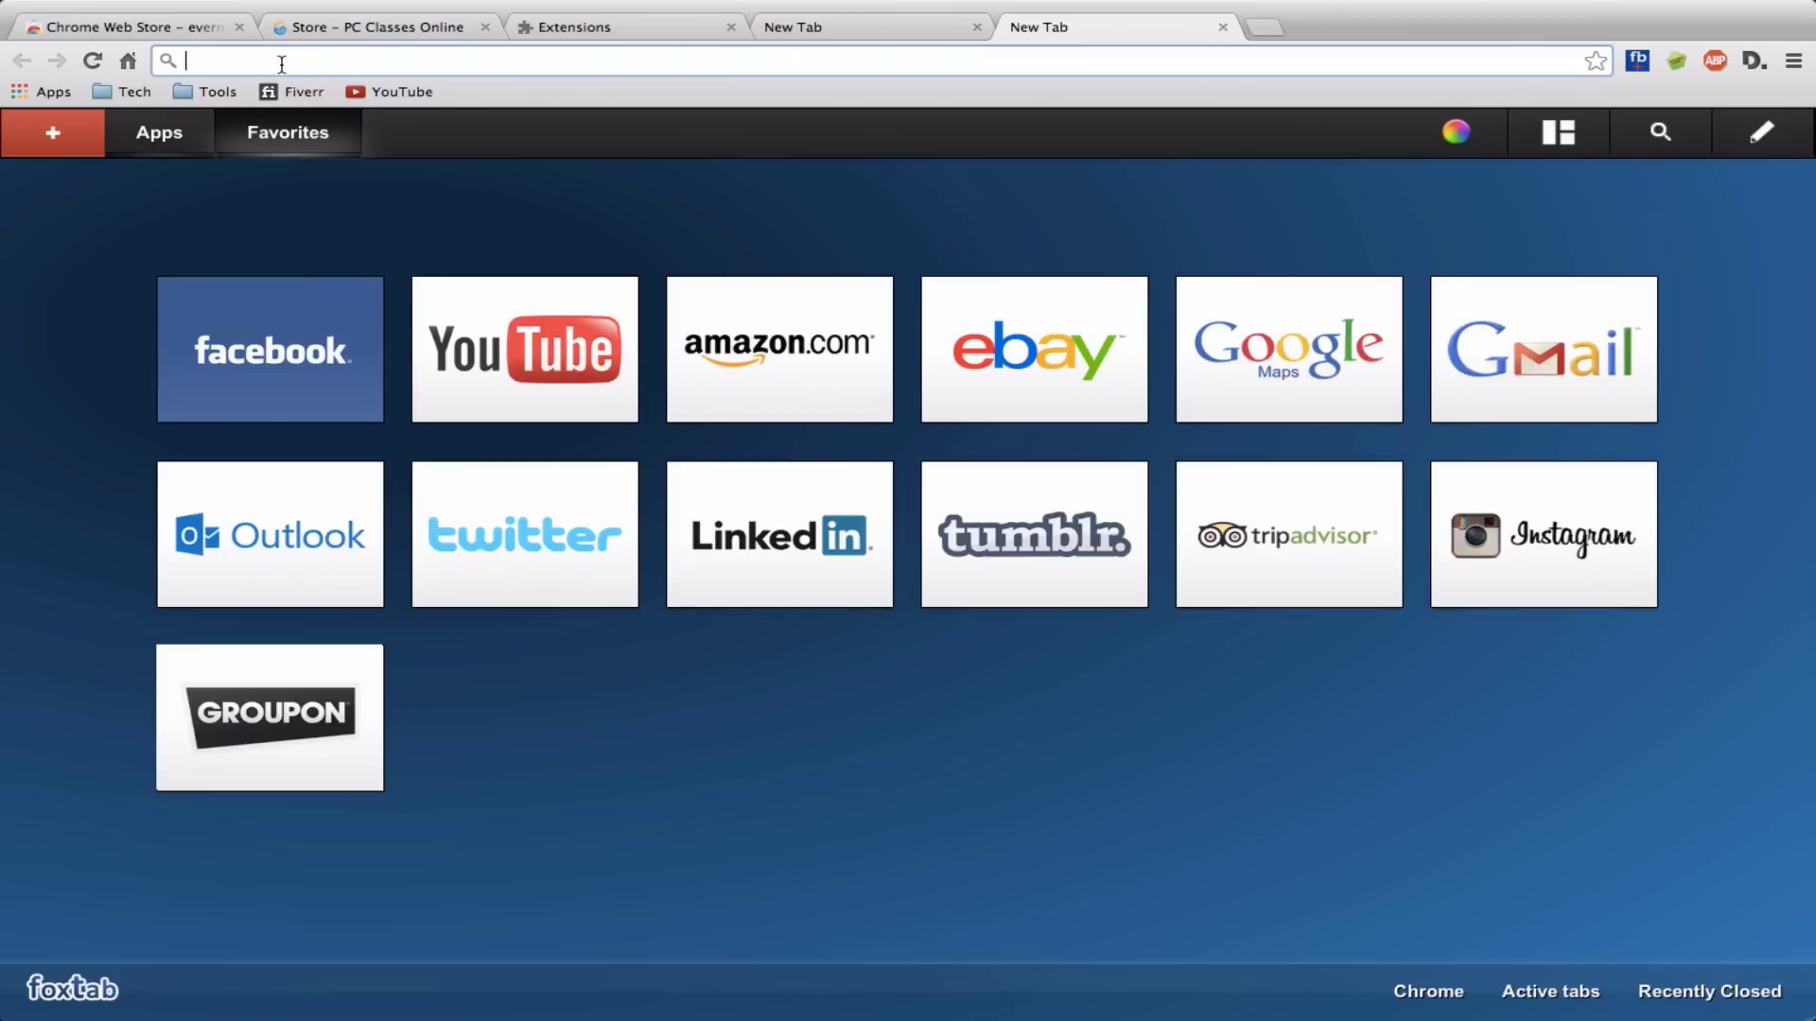
click(212, 58)
text(puppies)
key(Return)
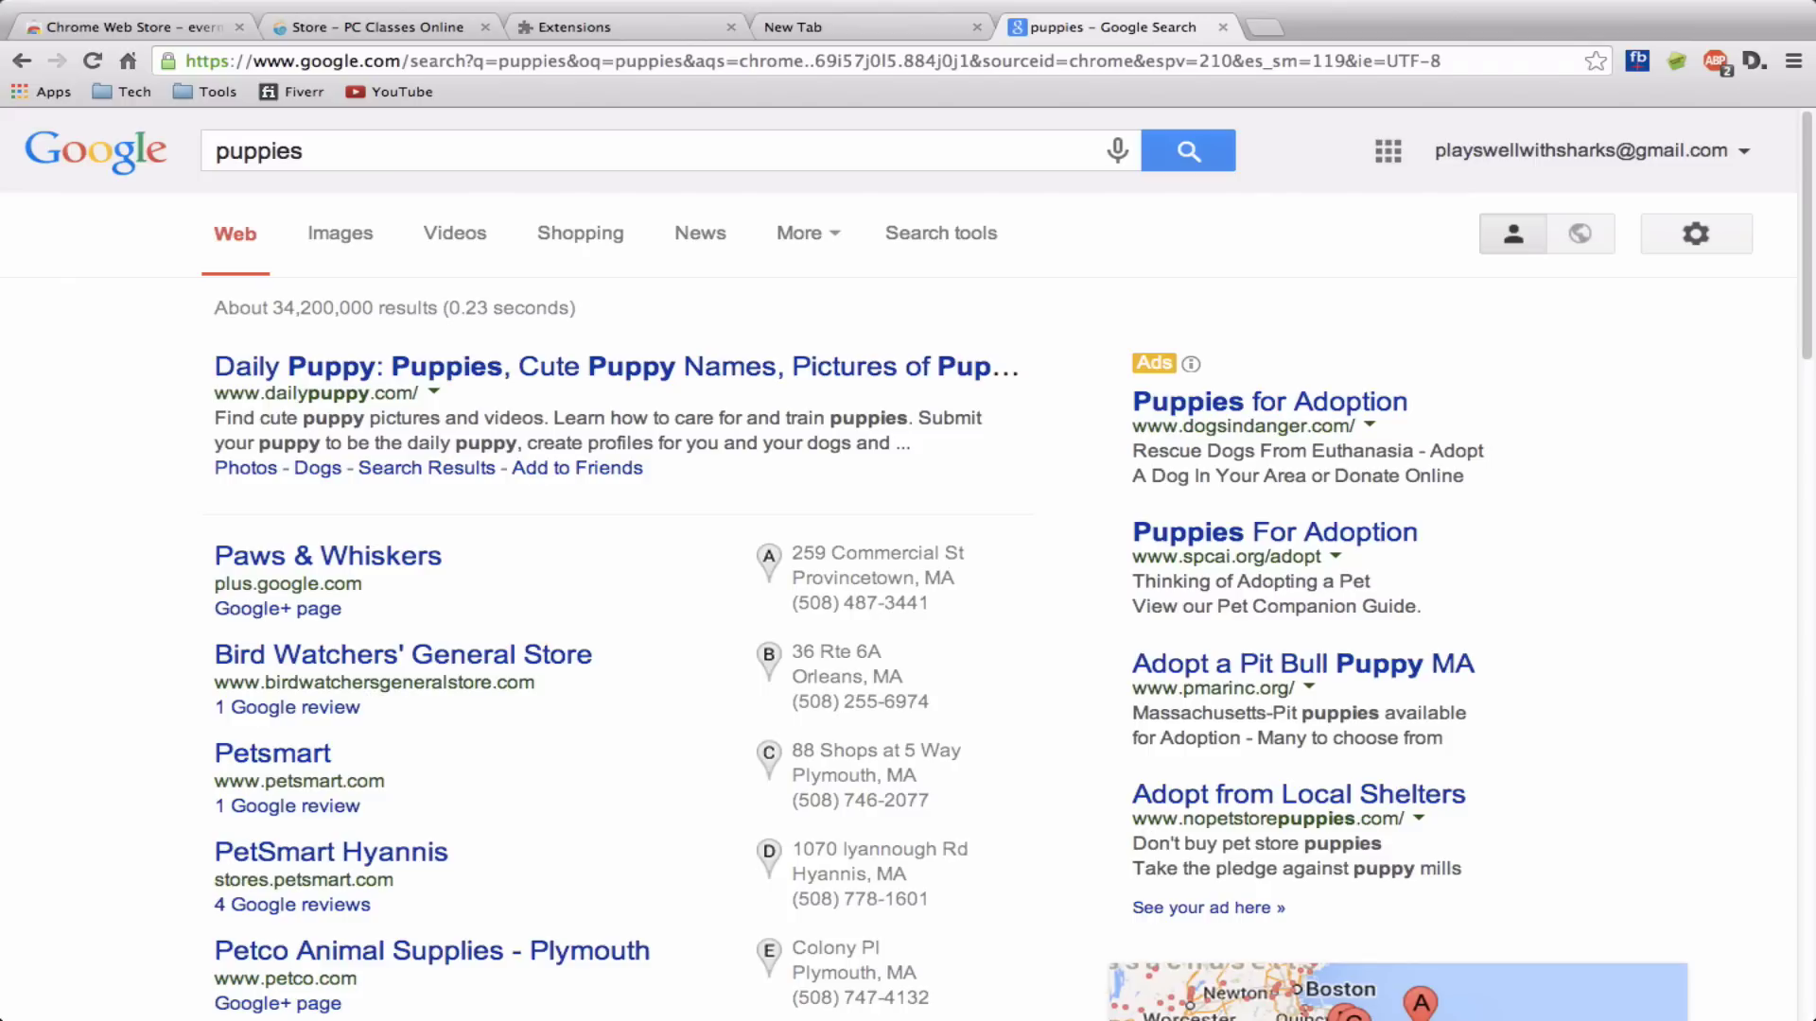
- Go to pcclassesonline.com in the tab showing the puppies search
click(273, 65)
text(pcclassesonline.com)
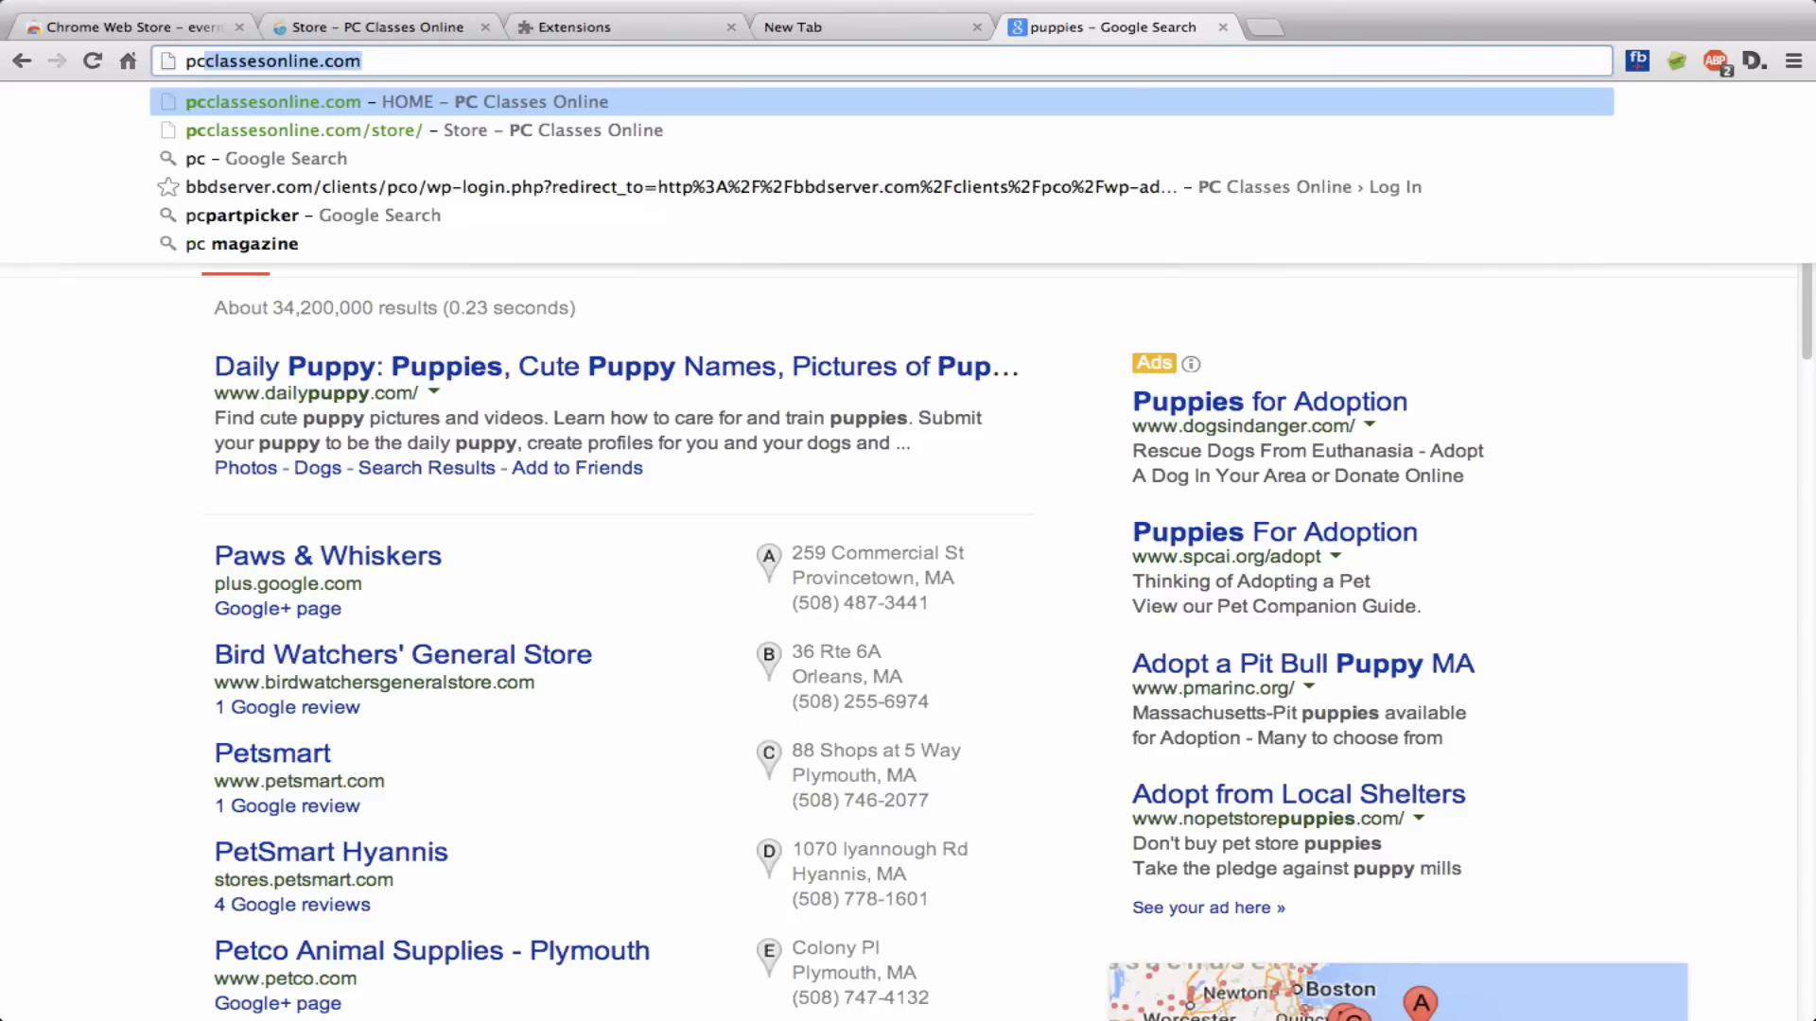
key(Return)
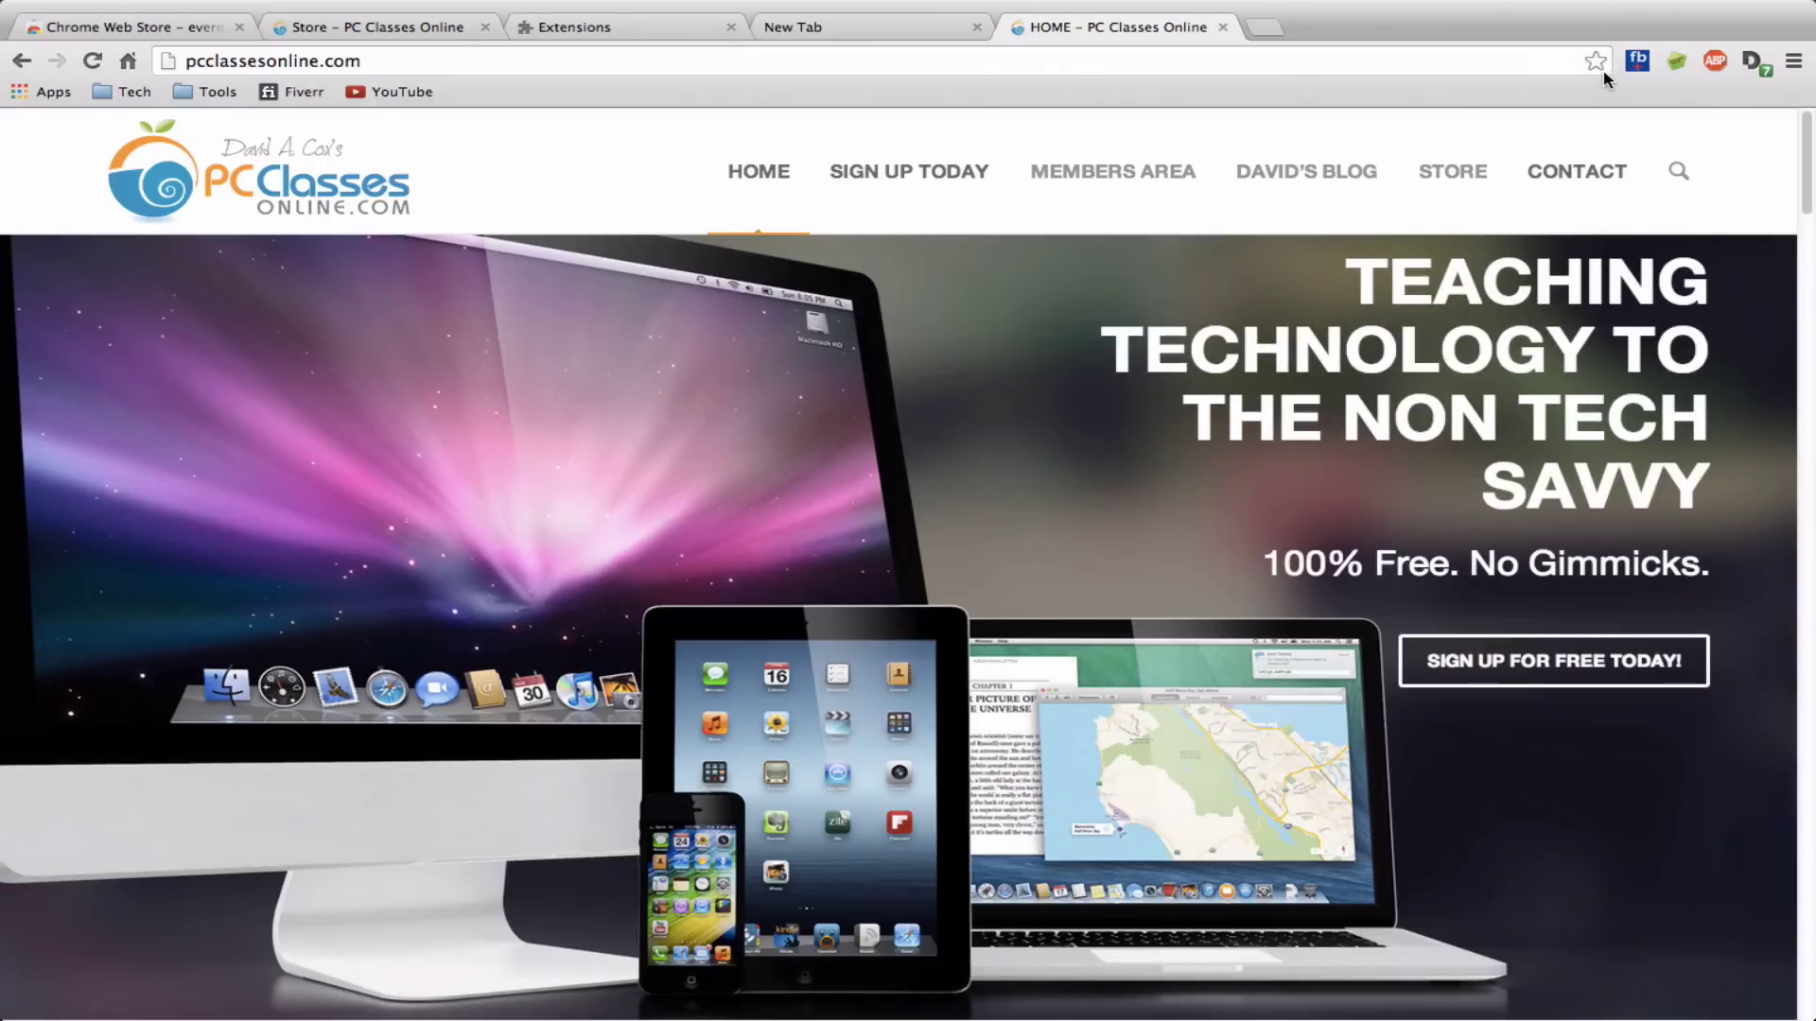
- Bookmark the PC Classes Online home page on the Bookmarks Bar under the name "PC Classes Online"
click(1596, 63)
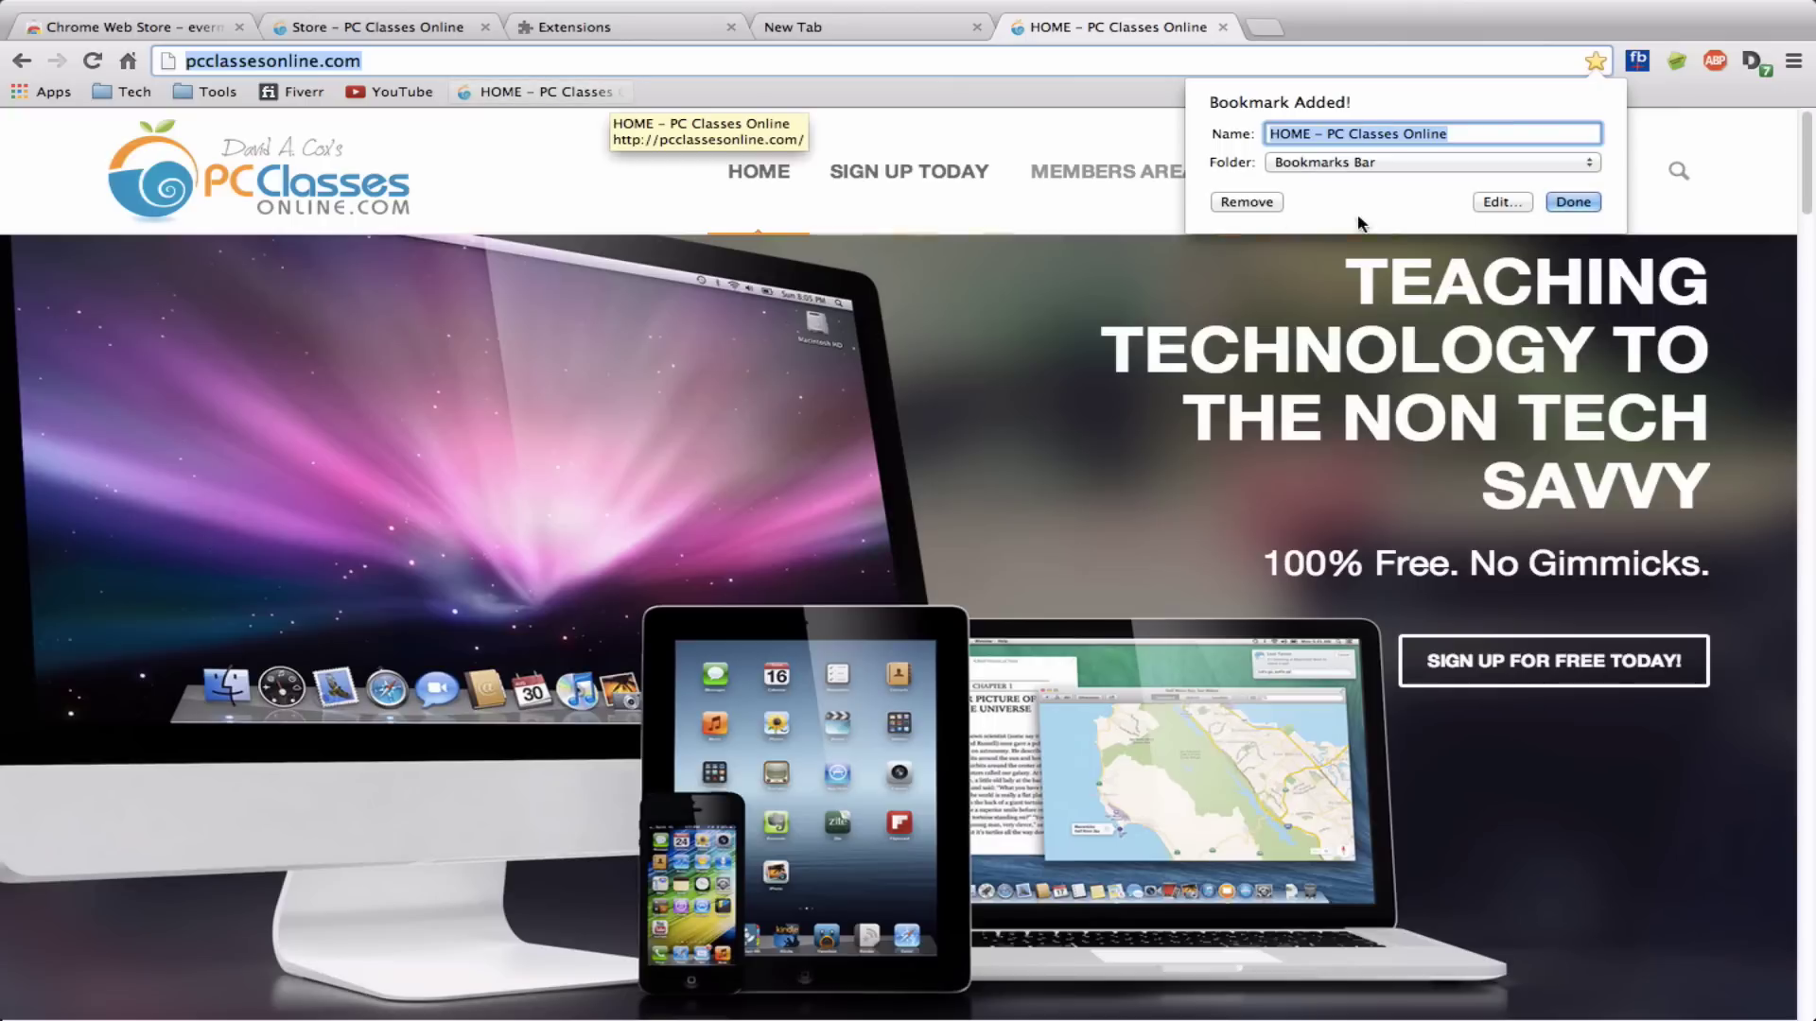
click(1330, 132)
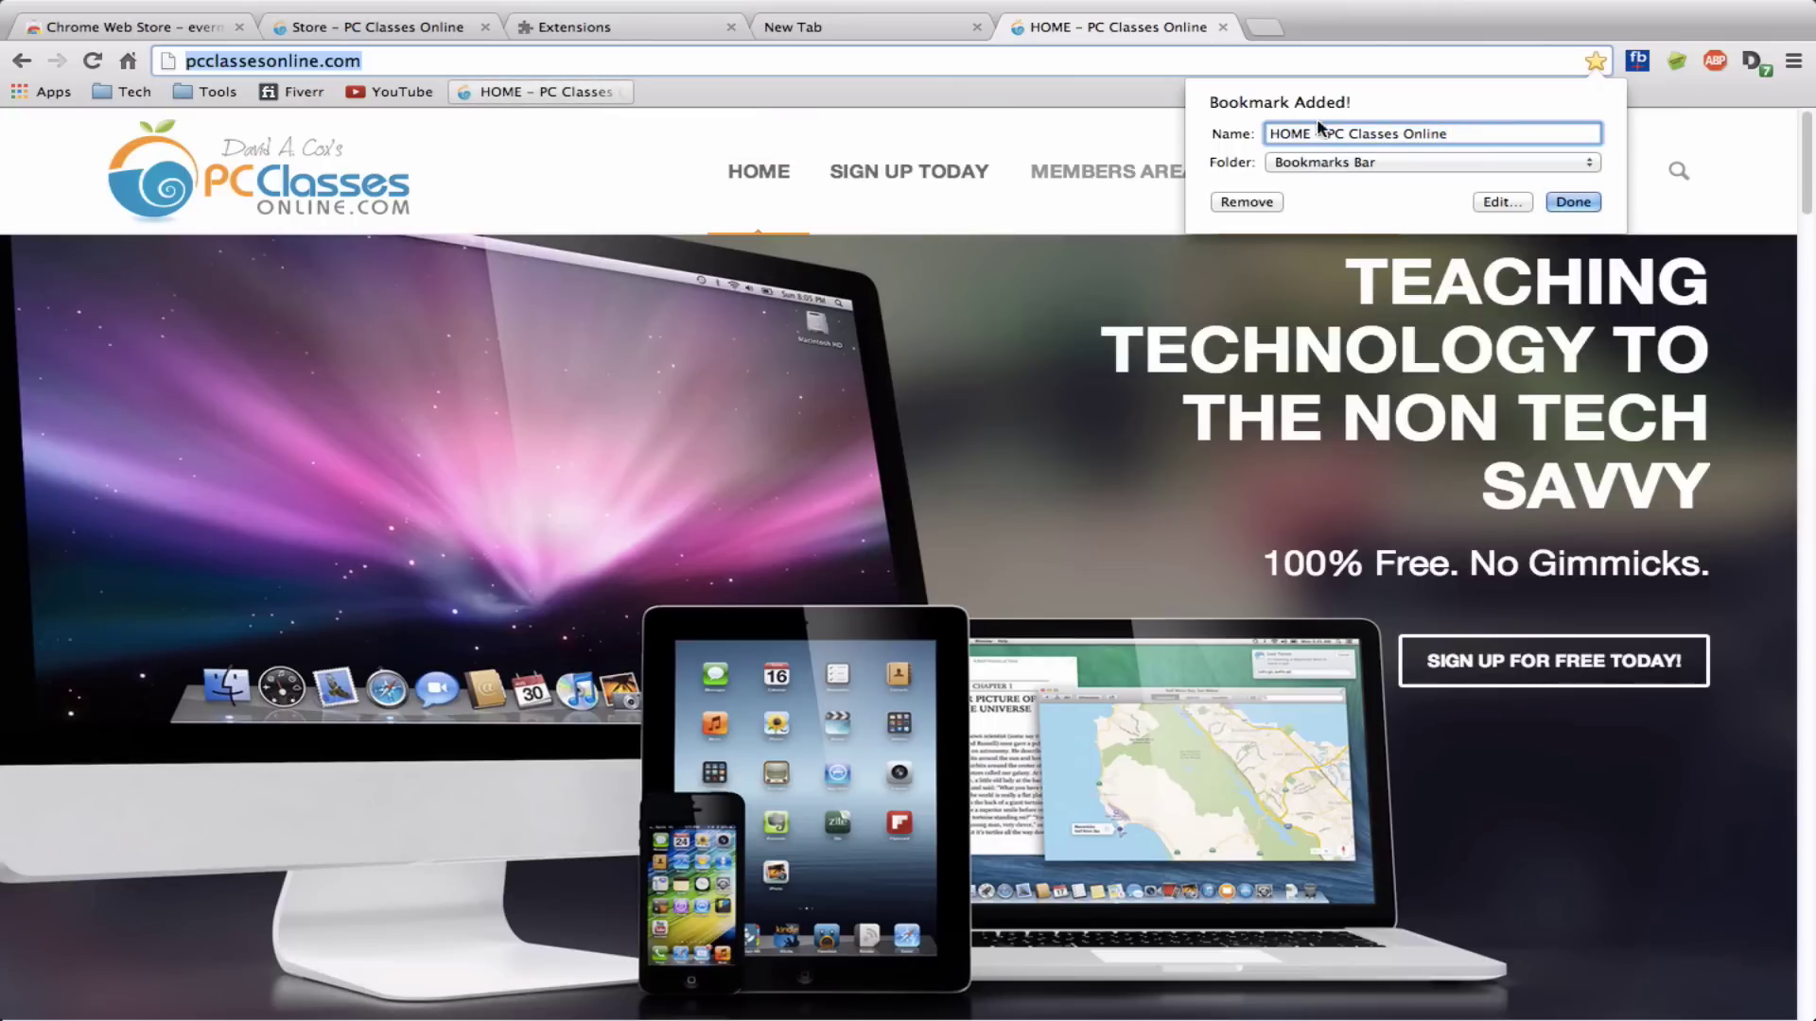
drag(1328, 134, 1254, 138)
key(BackSpace)
click(1573, 202)
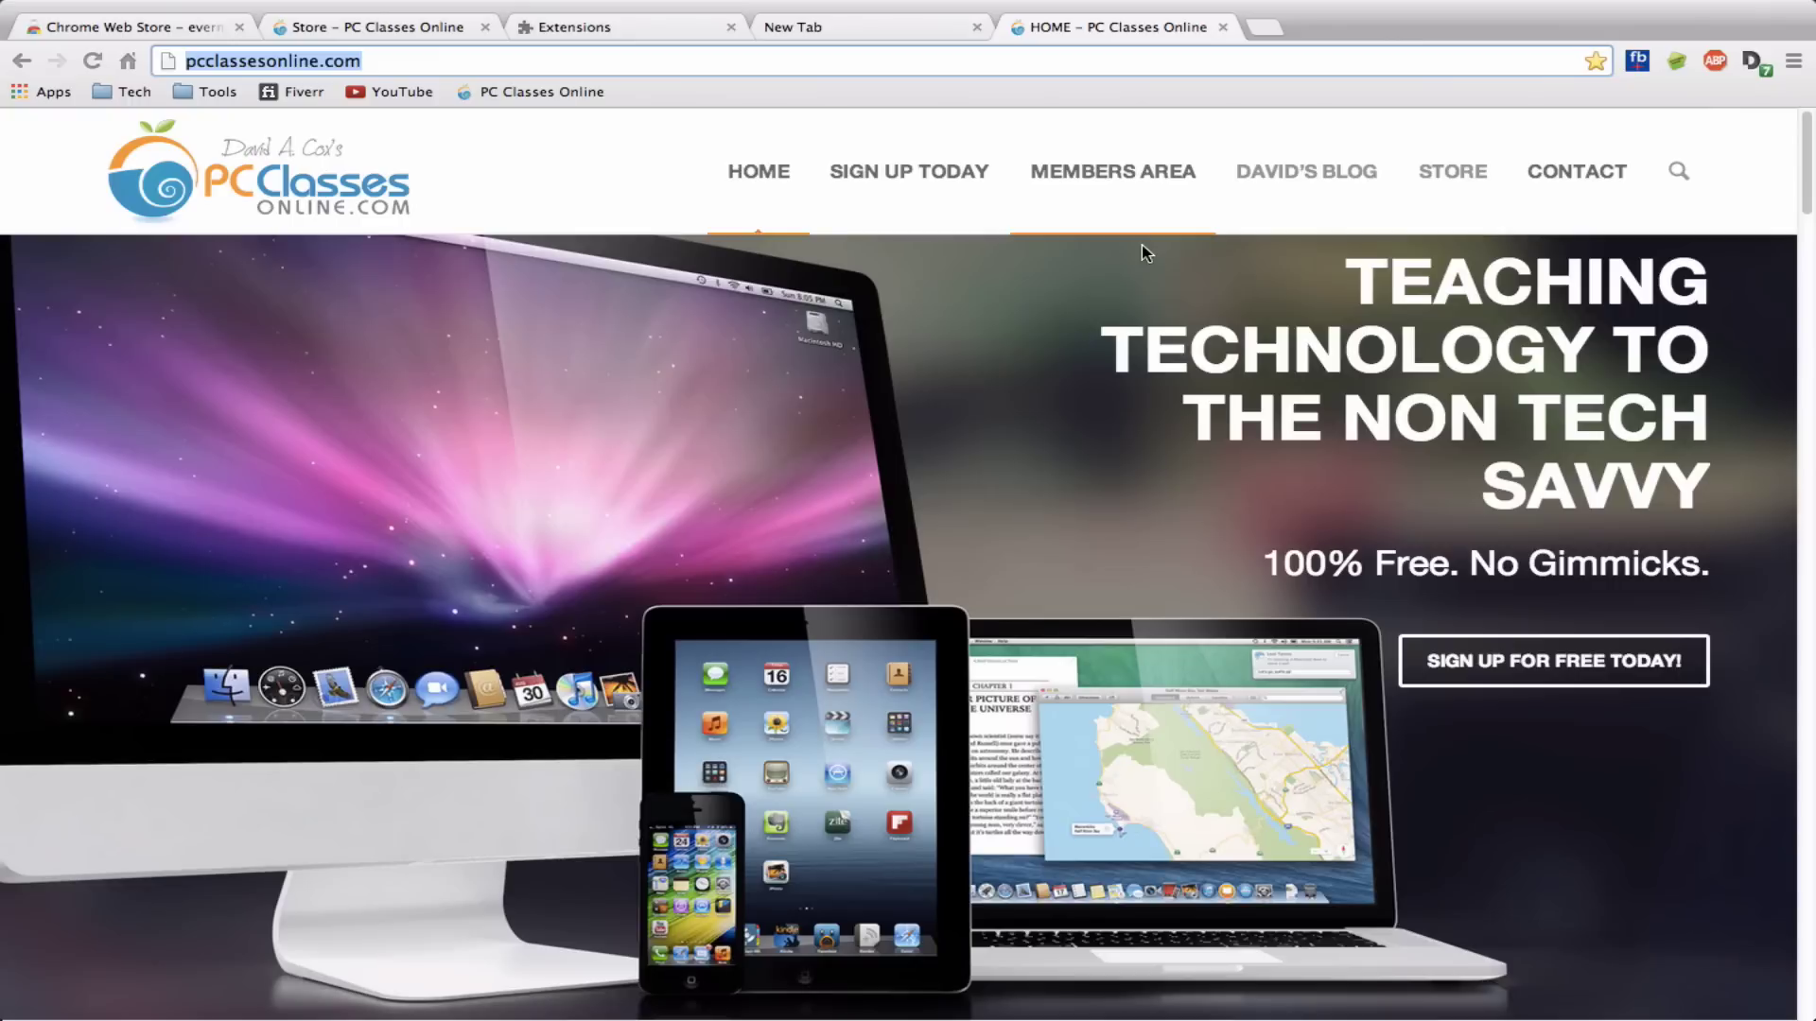
- Close the PC Classes Online home page tab and the Chrome Web Store tab with the evernote search
click(1222, 28)
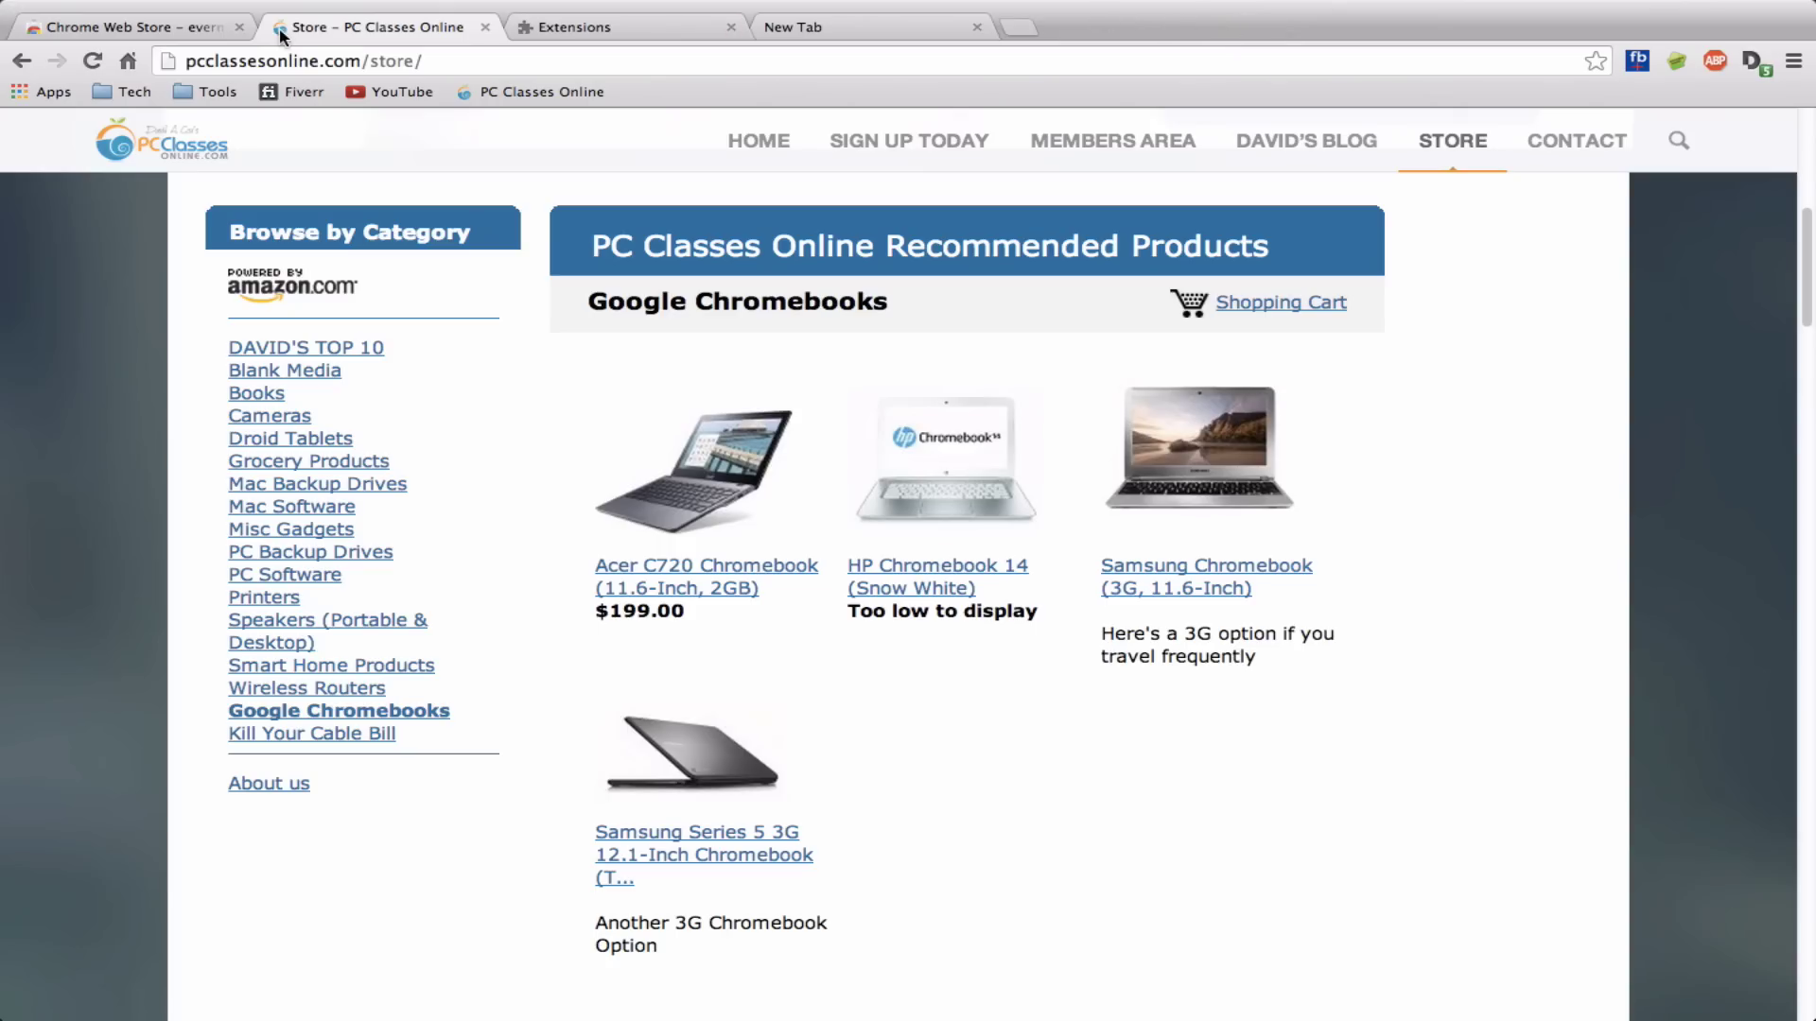
click(151, 29)
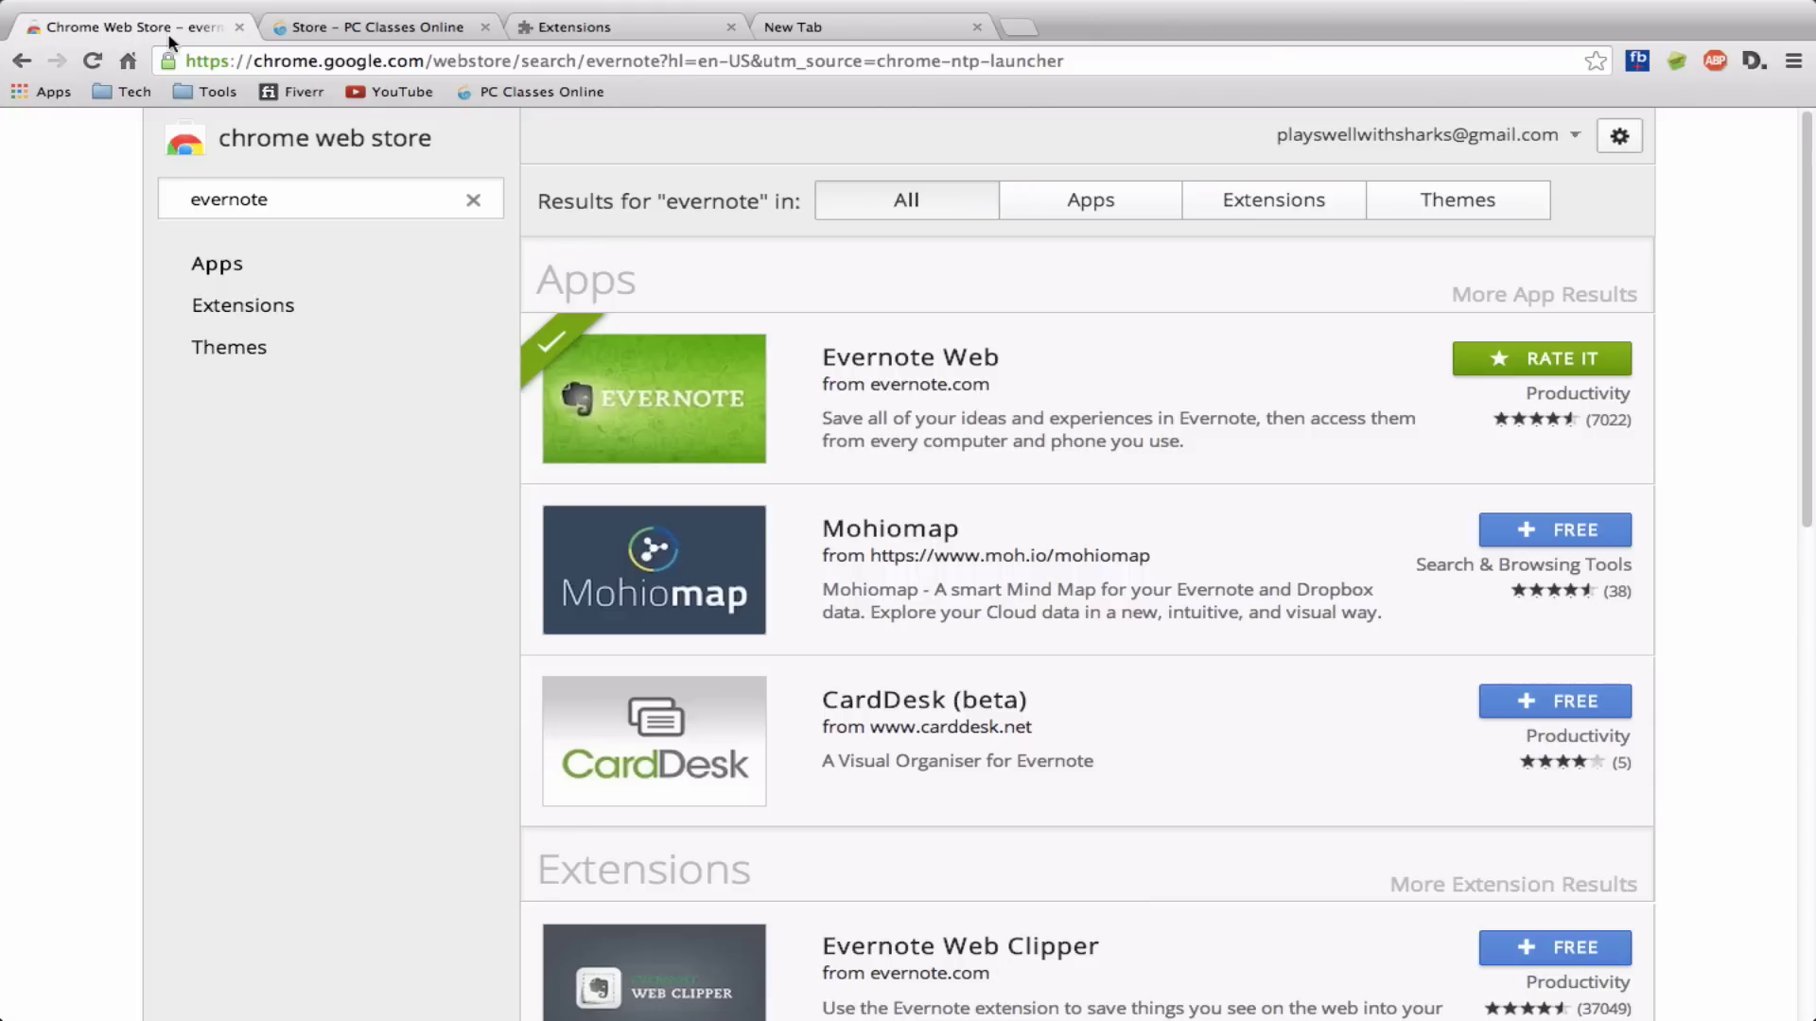
click(239, 27)
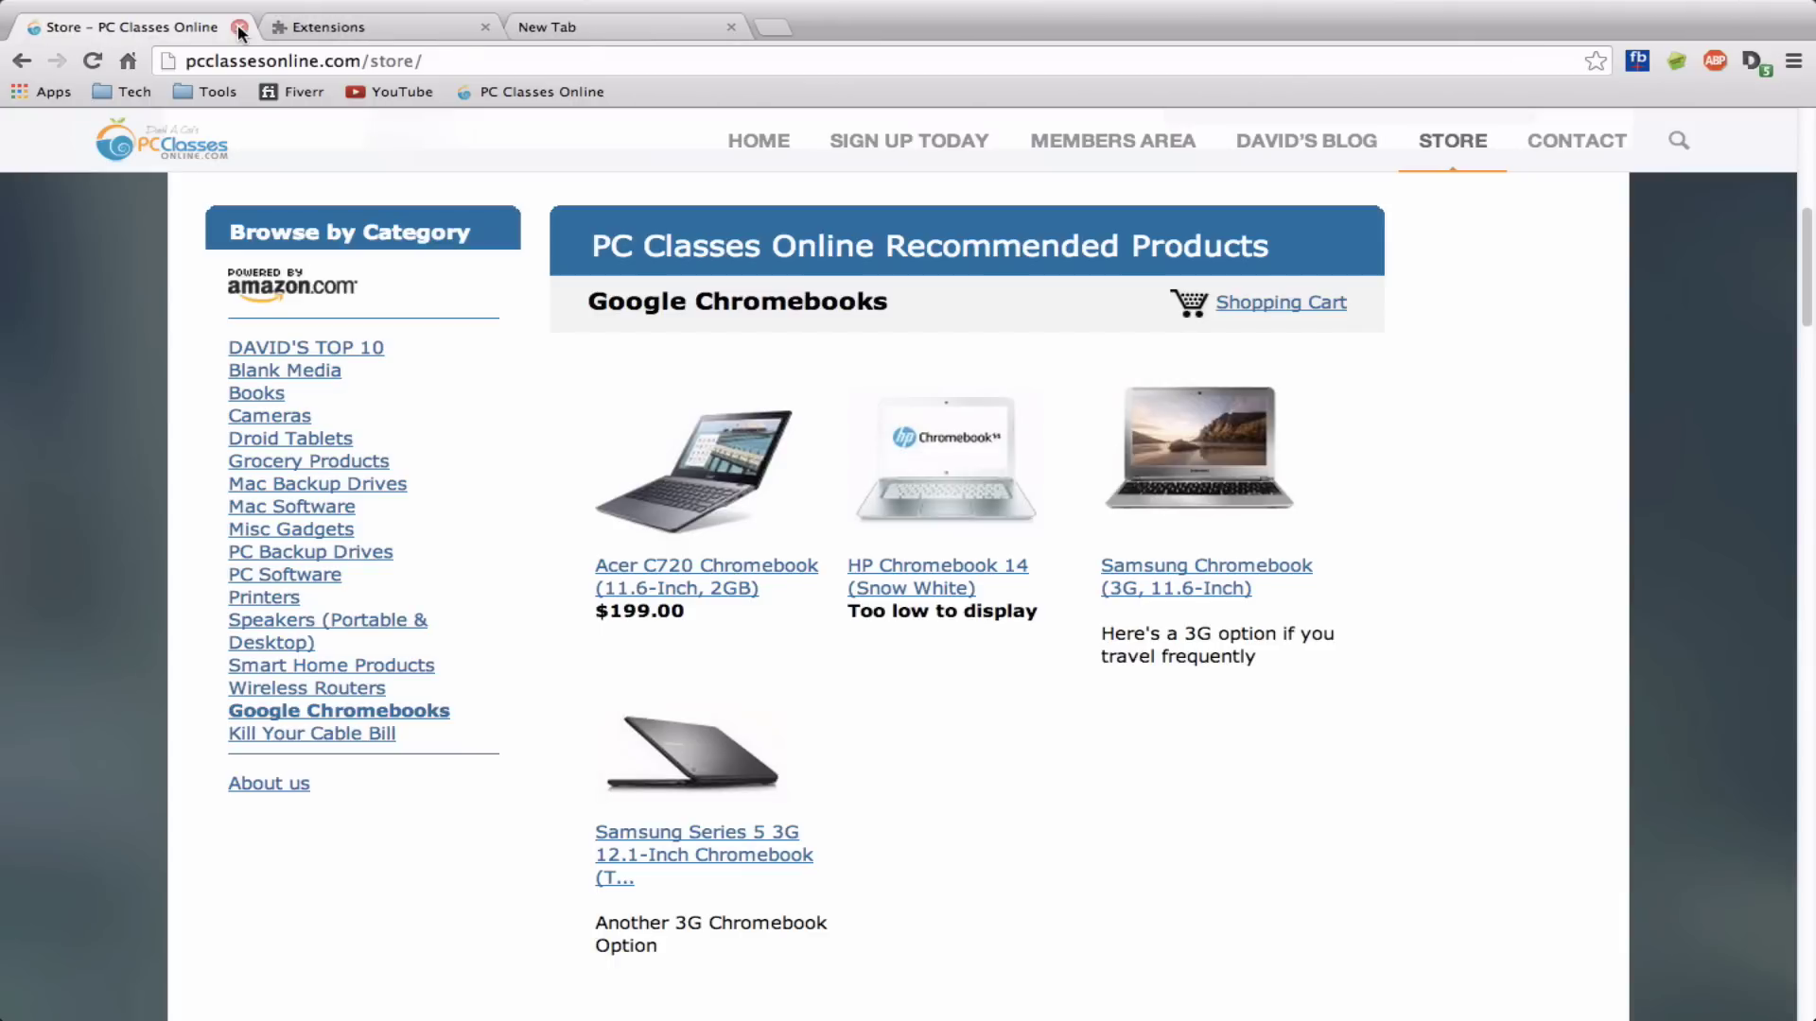